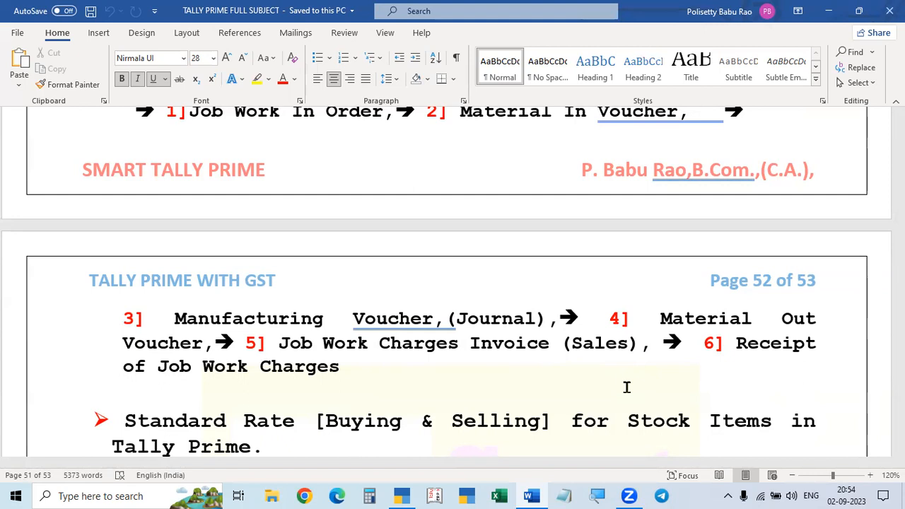
- Switch to TallyPrime and review the company alteration details of Standard Purchase & Selling Rate (23-24)
scroll(627, 387, "up", 1)
scroll(626, 387, "down", 1)
mouse_move(401, 495)
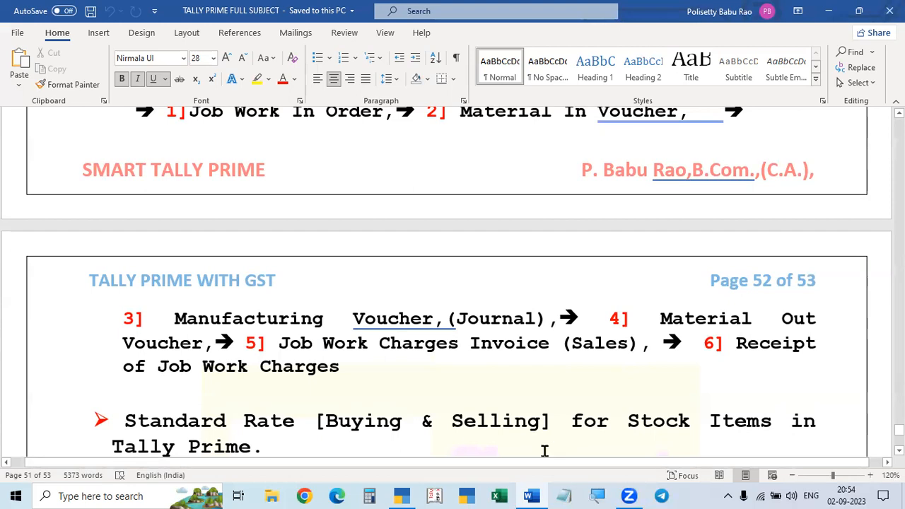
left_click(403, 495)
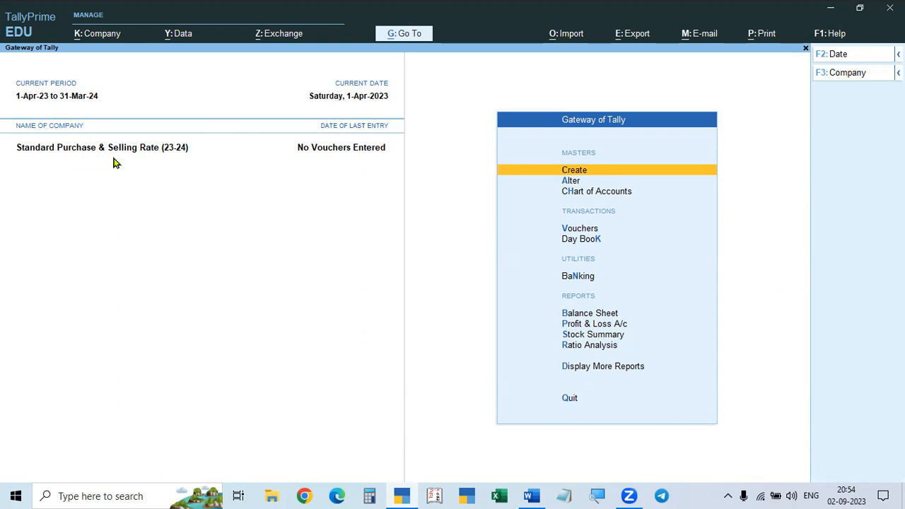
left_click(97, 36)
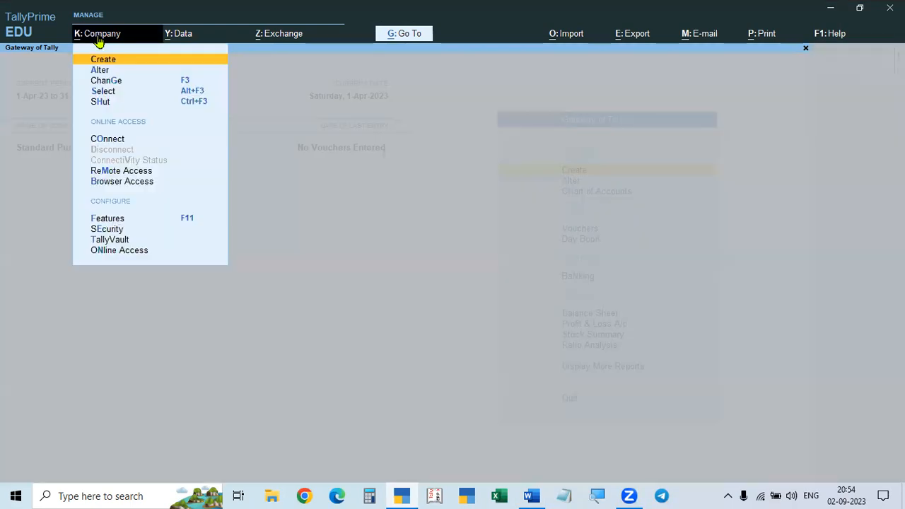
left_click(103, 74)
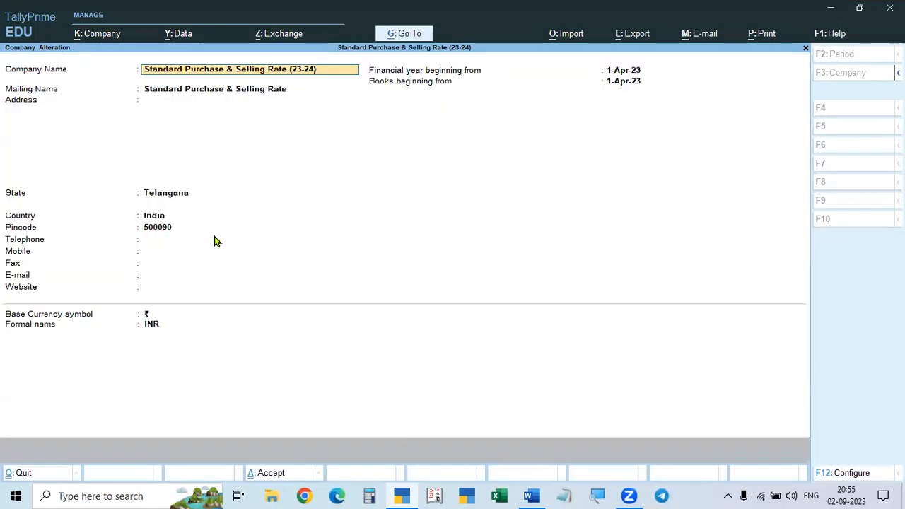
key("Return")
key("Return")
key("Return")
key("Return")
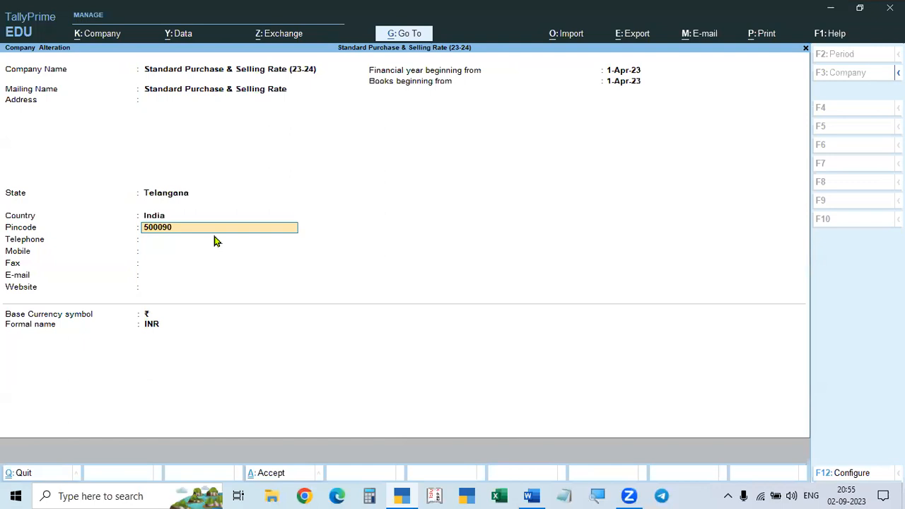
key("ctrl")
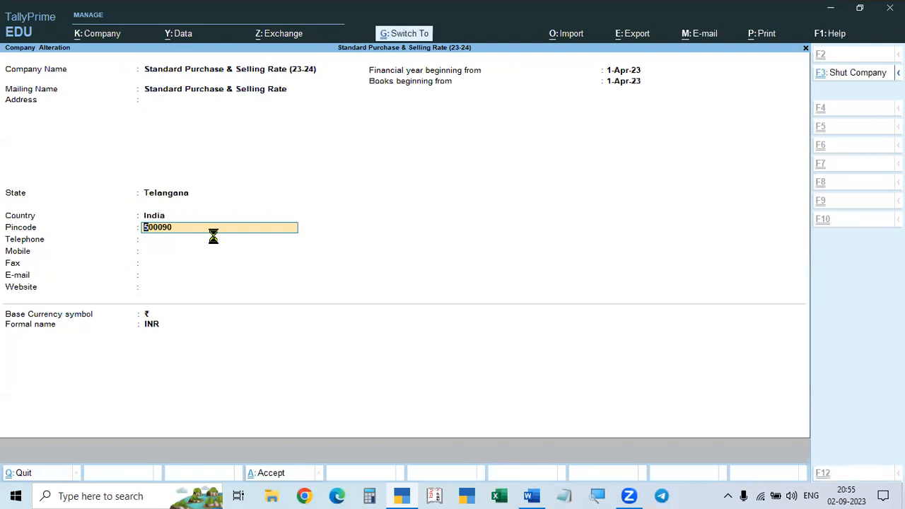
key("ctrl+a")
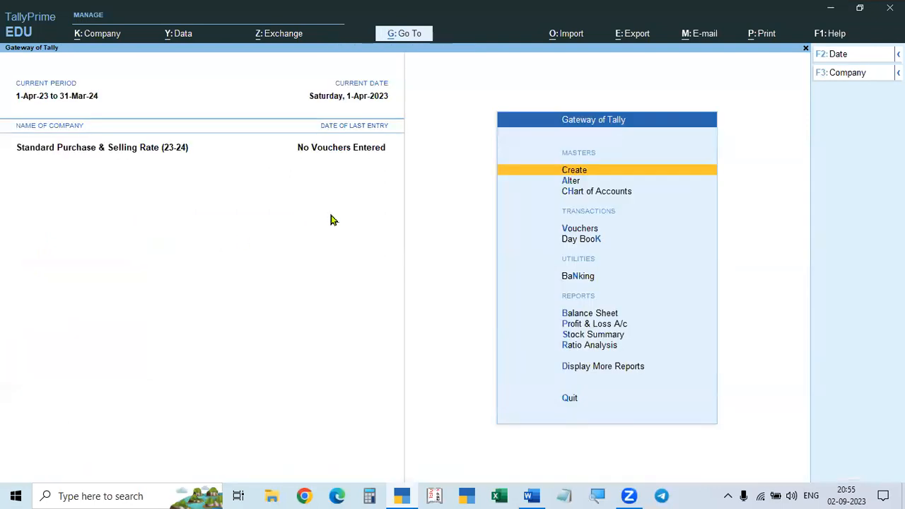
- Review the company's enabled features and its GST registration details, accepting both screens as they are
key("F11")
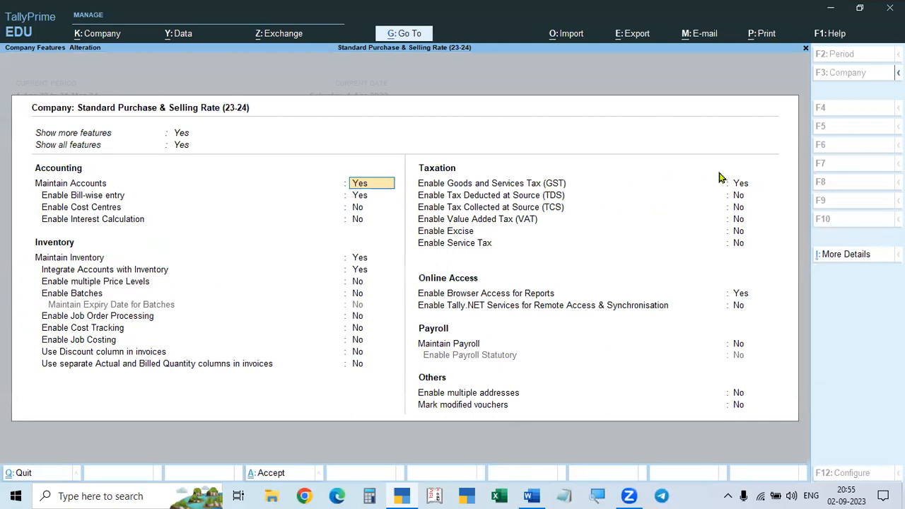
left_click(745, 186)
key("Return")
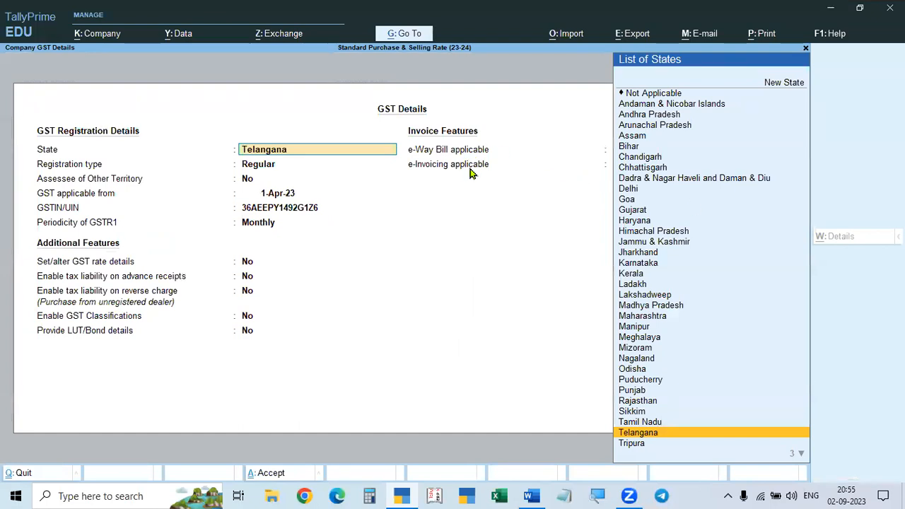
key("ctrl+a")
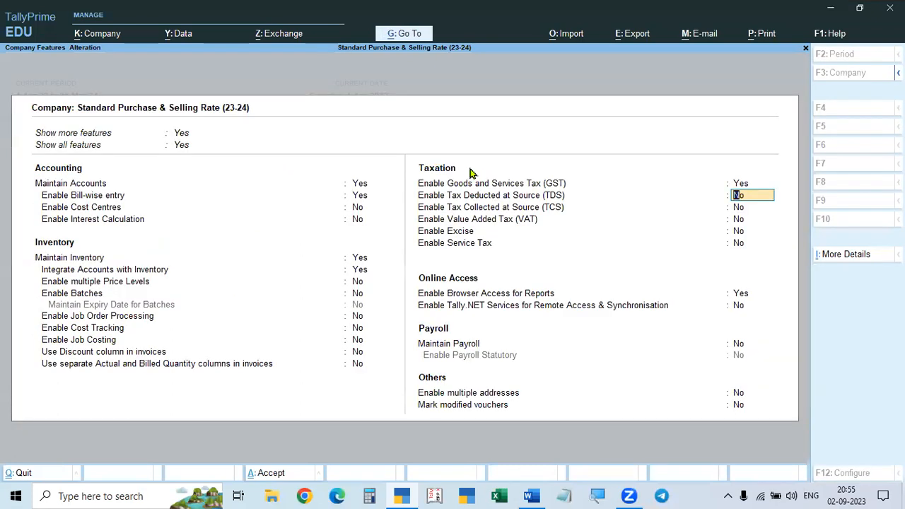
key("ctrl+a")
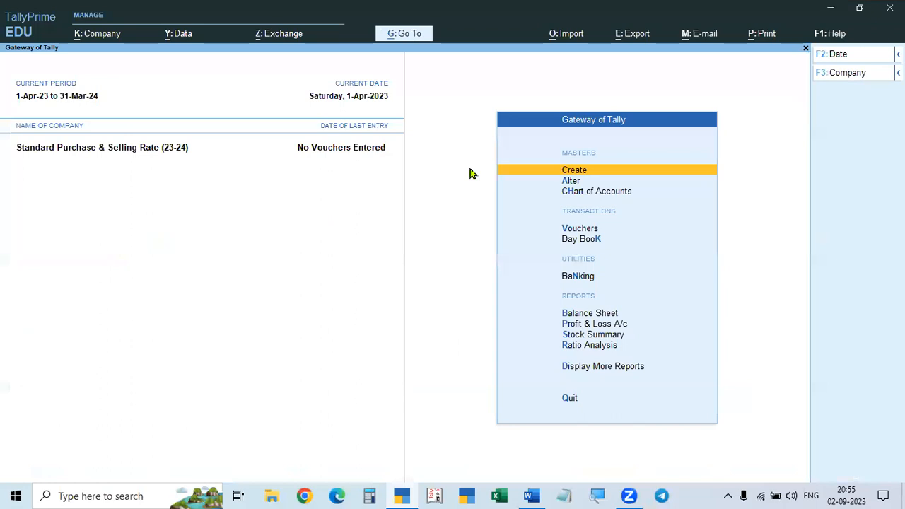
- Open the list of existing ledgers for alteration
left_click(572, 181)
key("Escape")
key("Up")
key("Down")
key("Return")
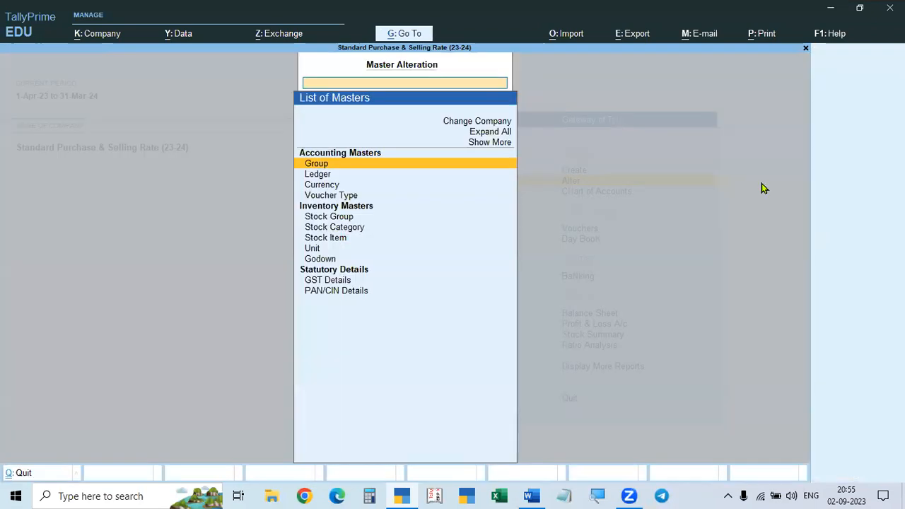
key("Escape")
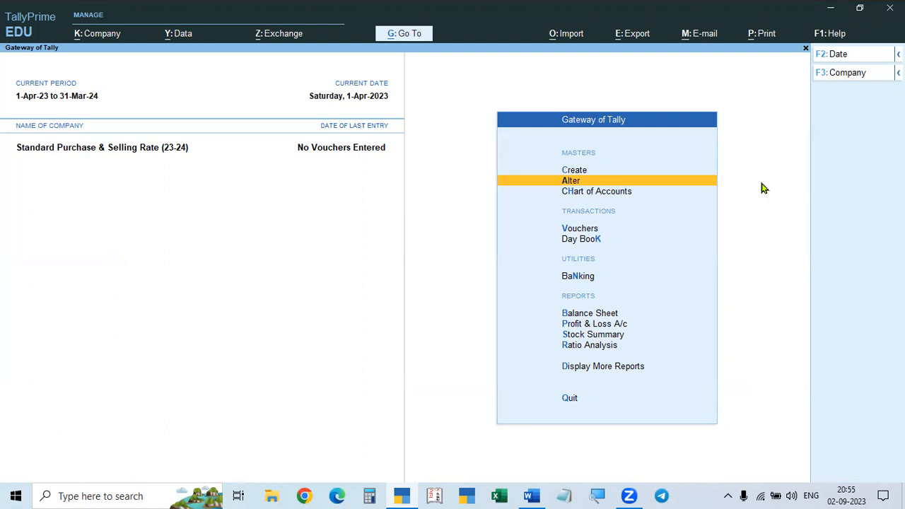
key("Return")
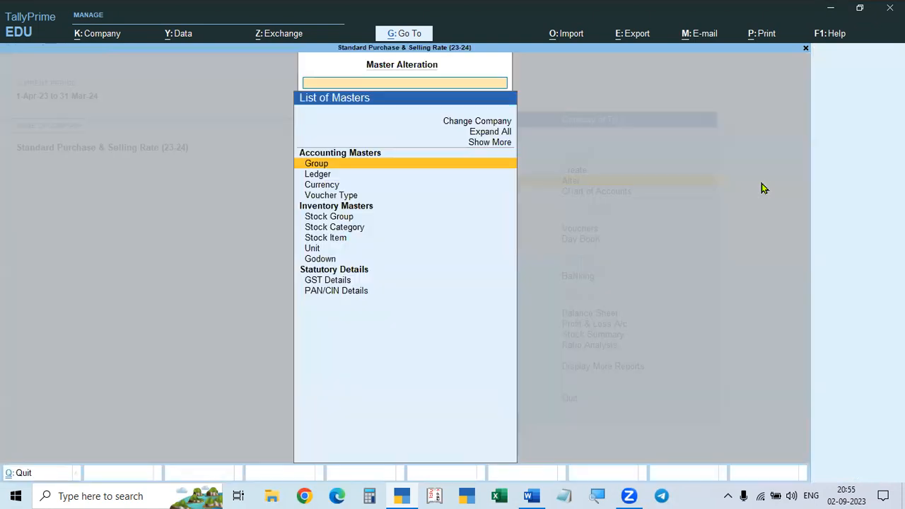
left_click(322, 175)
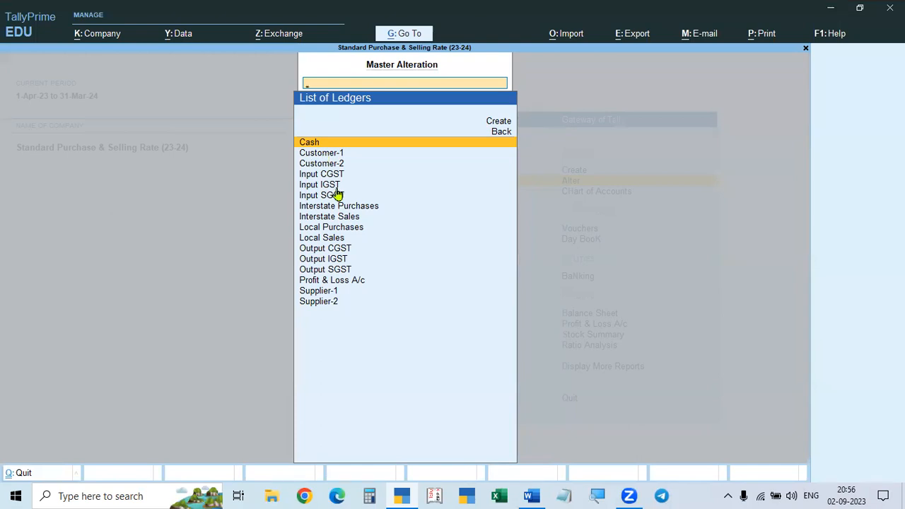
- Review the group, state and tax registration details of the Customer-1 and Customer-2 ledgers without saving
left_click(323, 154)
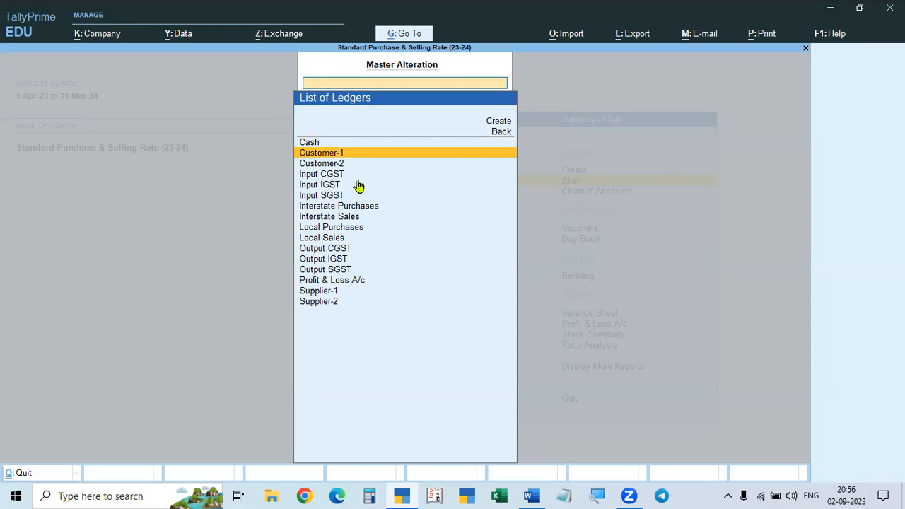
key("Return")
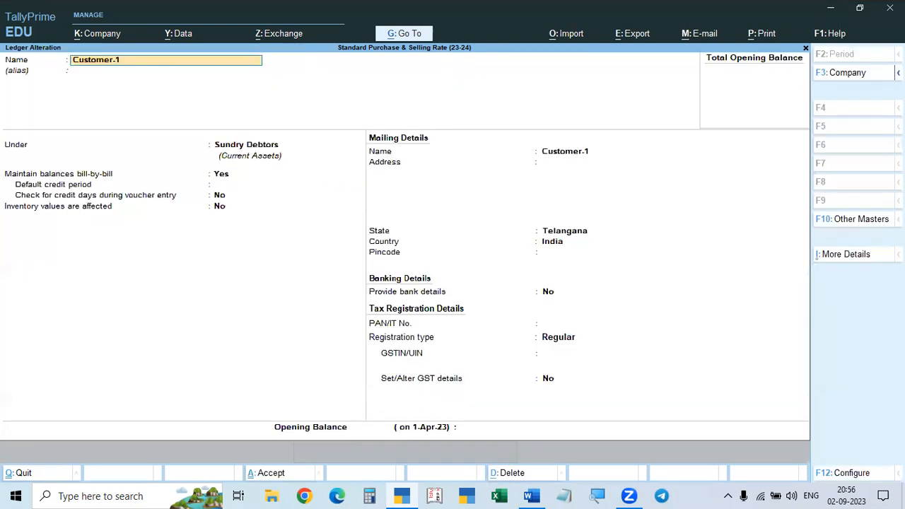
key("Escape")
key("Down")
key("Return")
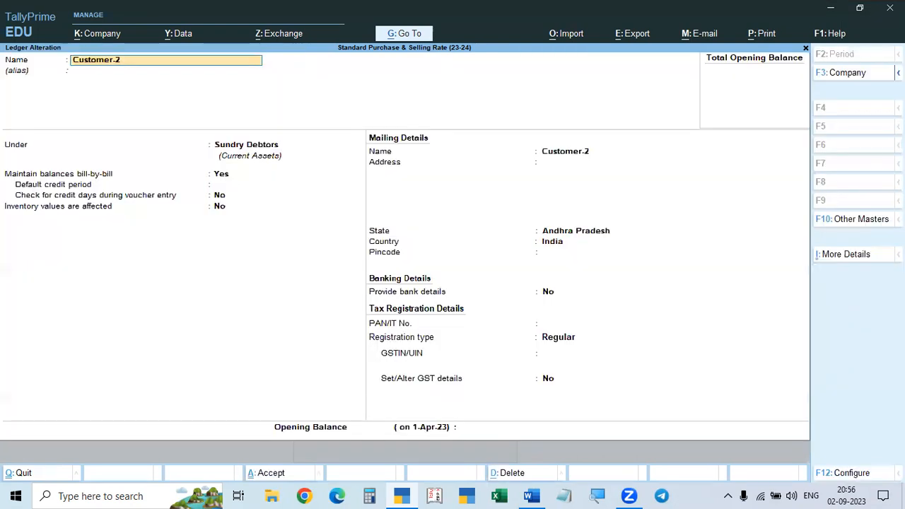
key("Escape")
key("y")
key("Return")
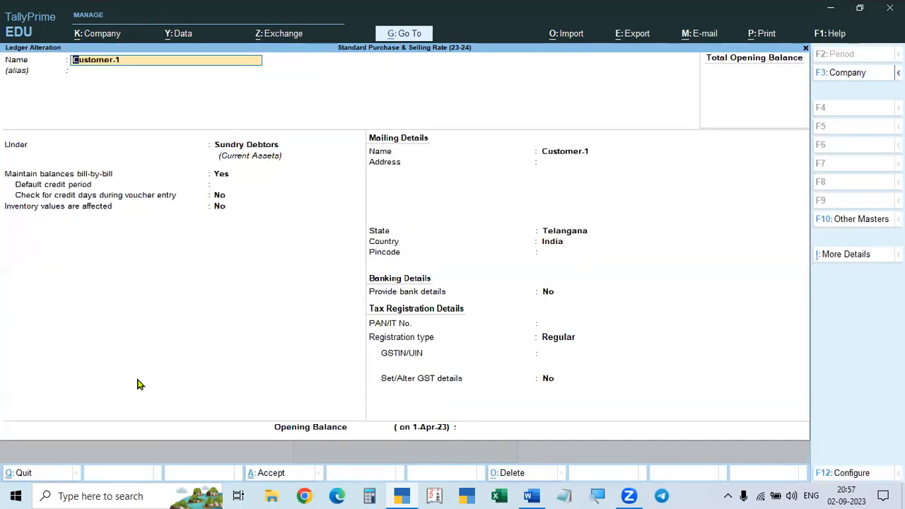
key("Escape")
key("y")
key("Down")
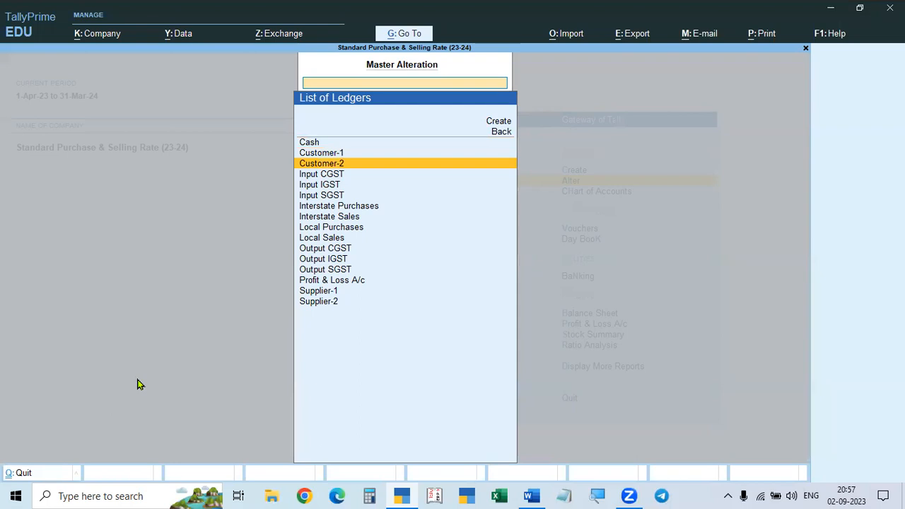
- Compare the registration types for the Customer-2 ledger, choose Regular and save the ledger
key("Return")
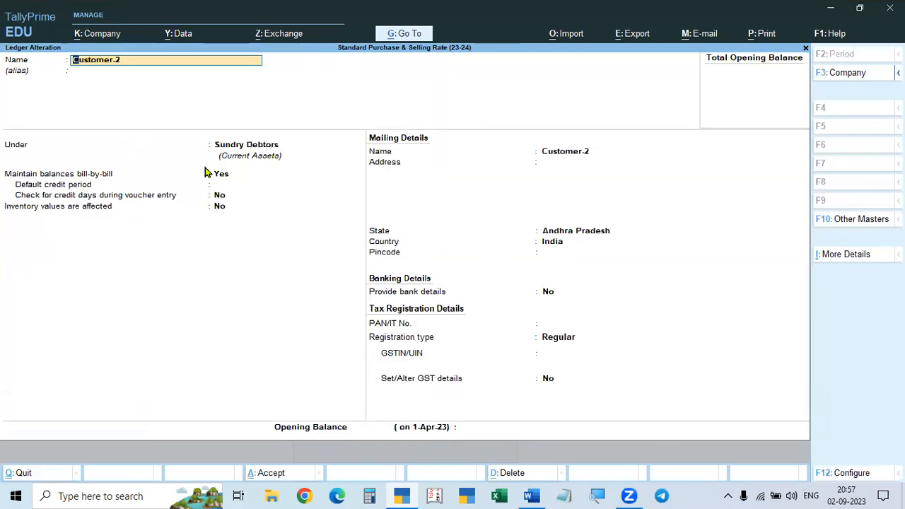
left_click(551, 339)
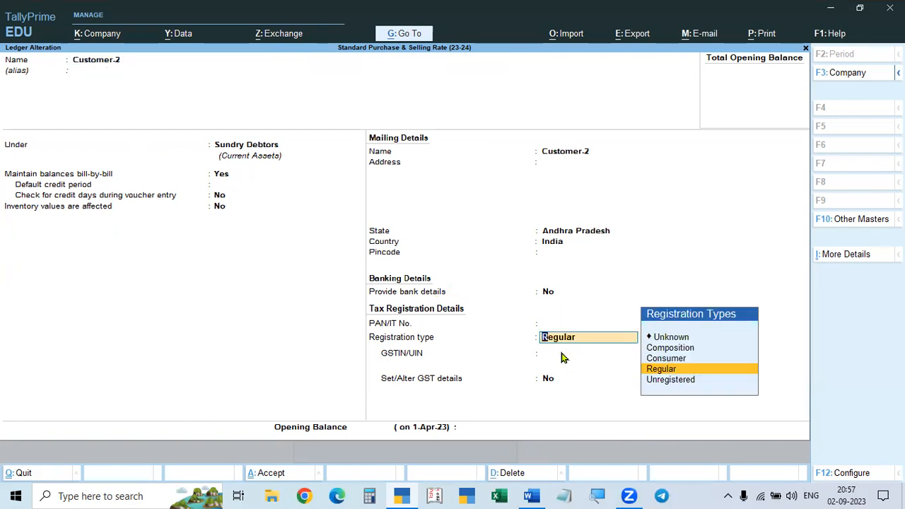
left_click(660, 360)
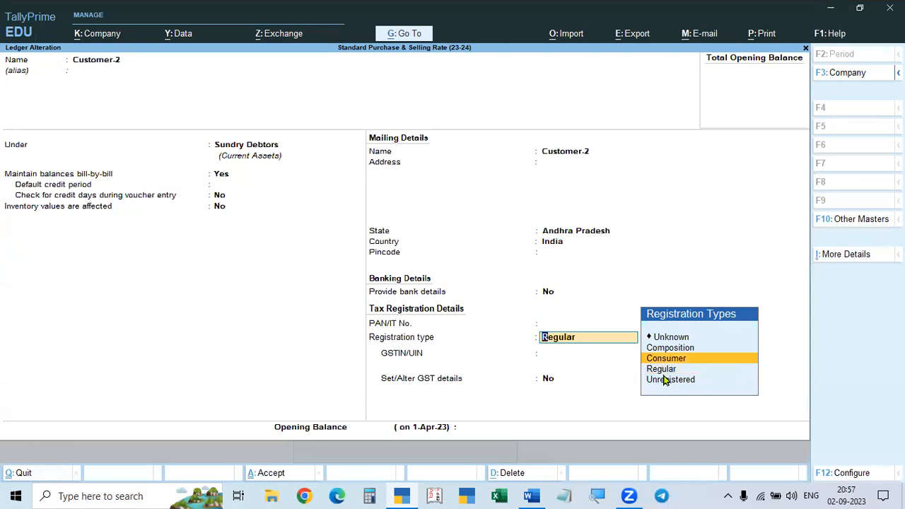
left_click(655, 380)
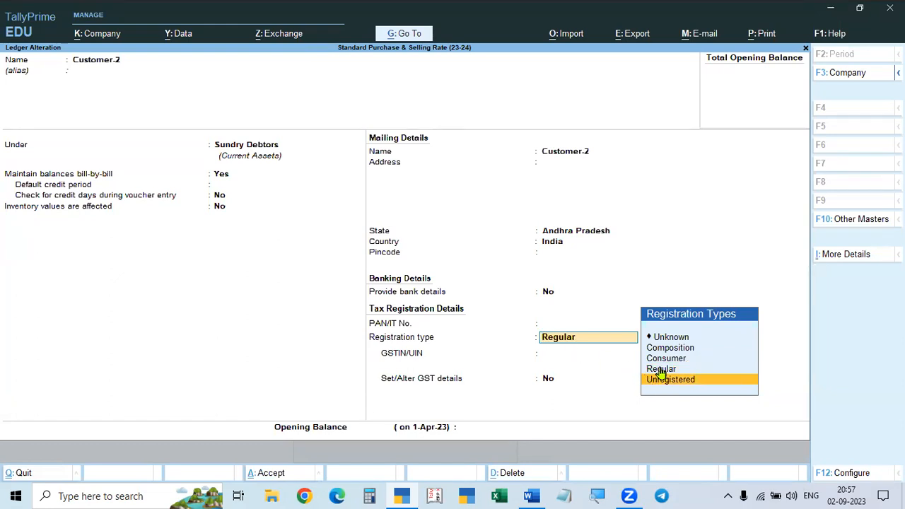
left_click(660, 369)
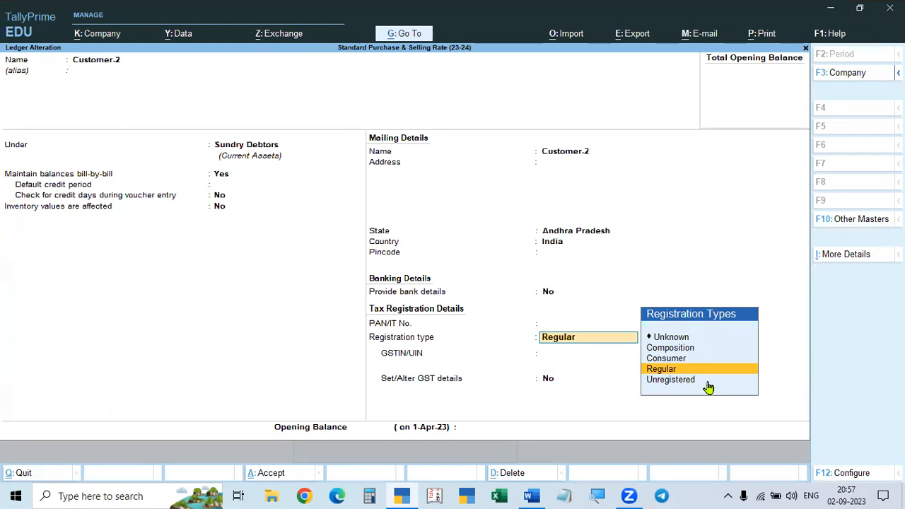
key("ctrl+a")
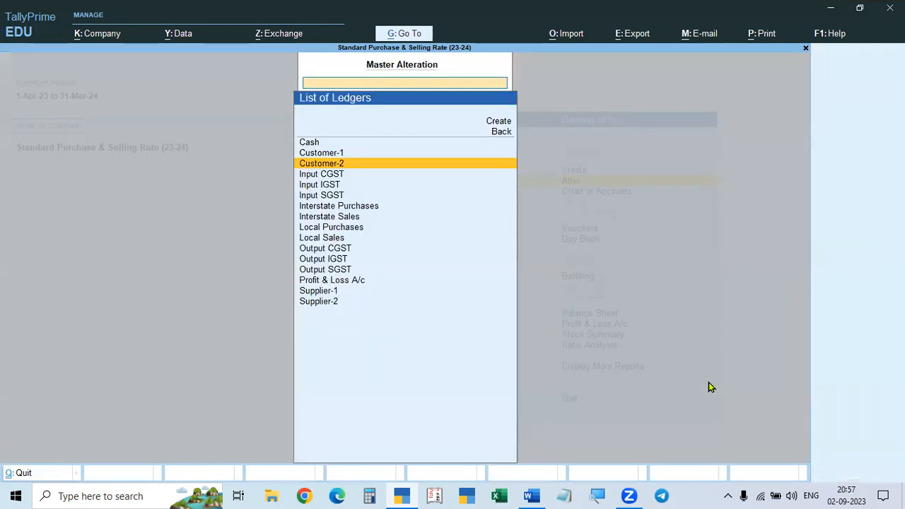
- Review the Supplier-1 ledger, including its GST registration type, and leave it without saving
key("Up")
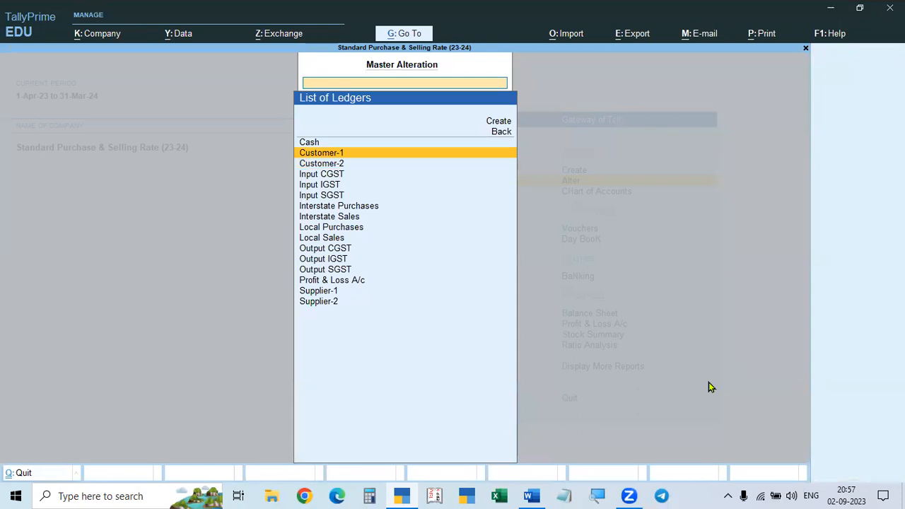
key("Down")
key("Down")
key("Down")
key("Down")
key("Down")
key("Down")
key("Down")
key("Down")
key("Down")
key("Down")
key("Down")
key("Down")
key("Down")
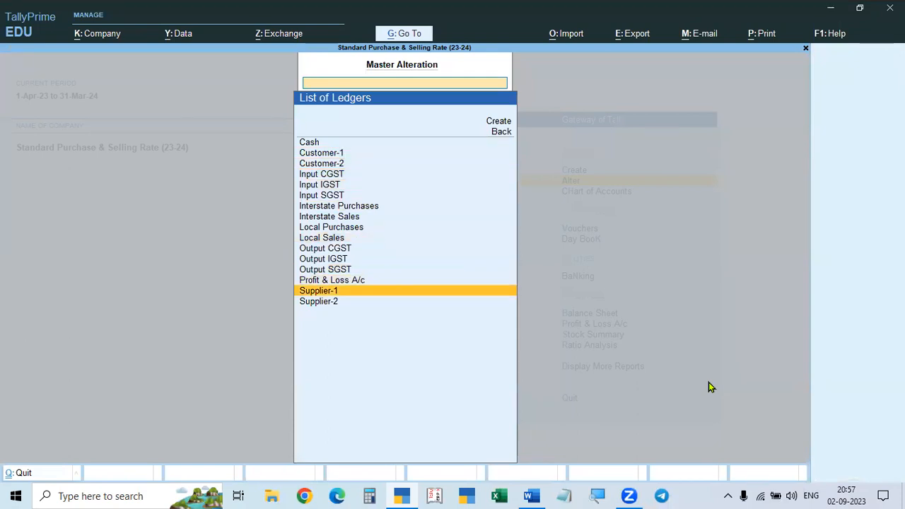
key("Return")
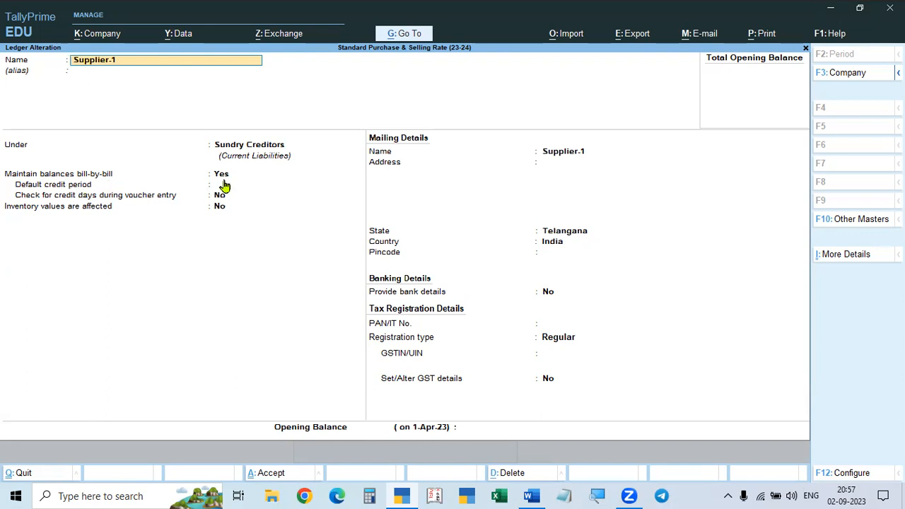
left_click(566, 342)
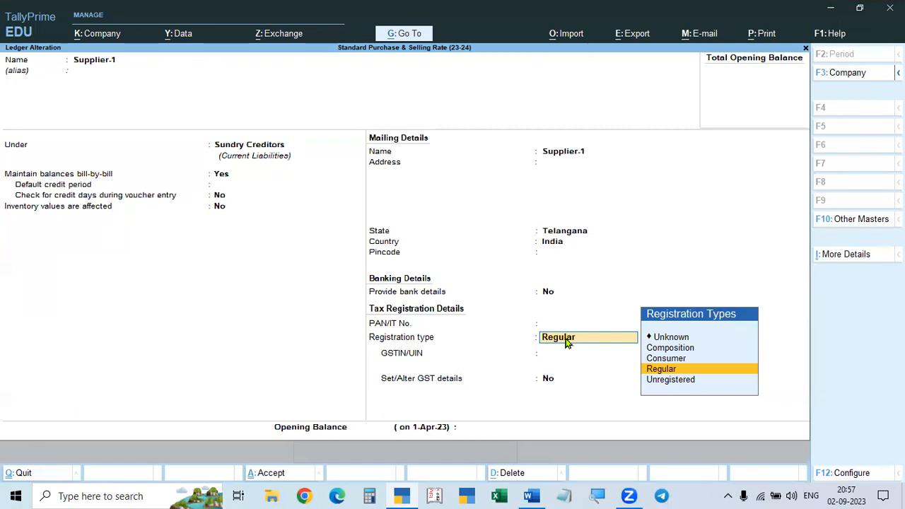
key("BackSpace")
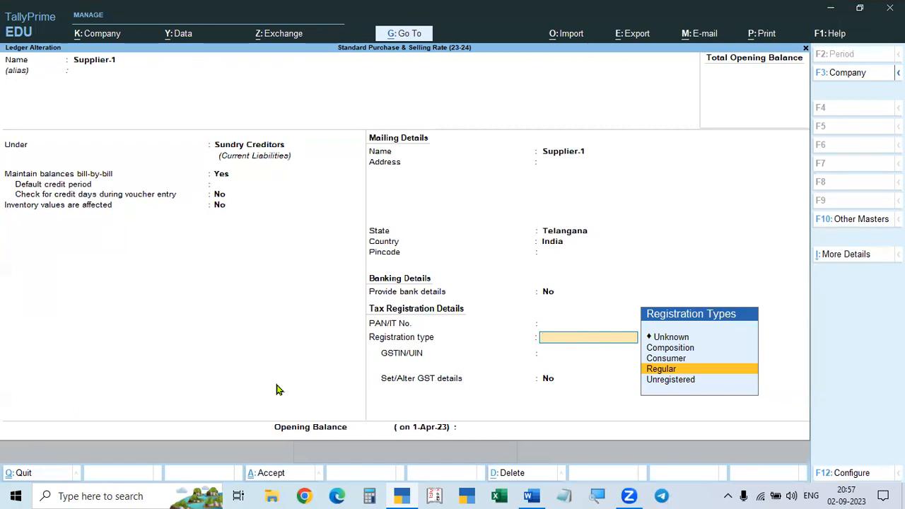
key("Escape")
key("y")
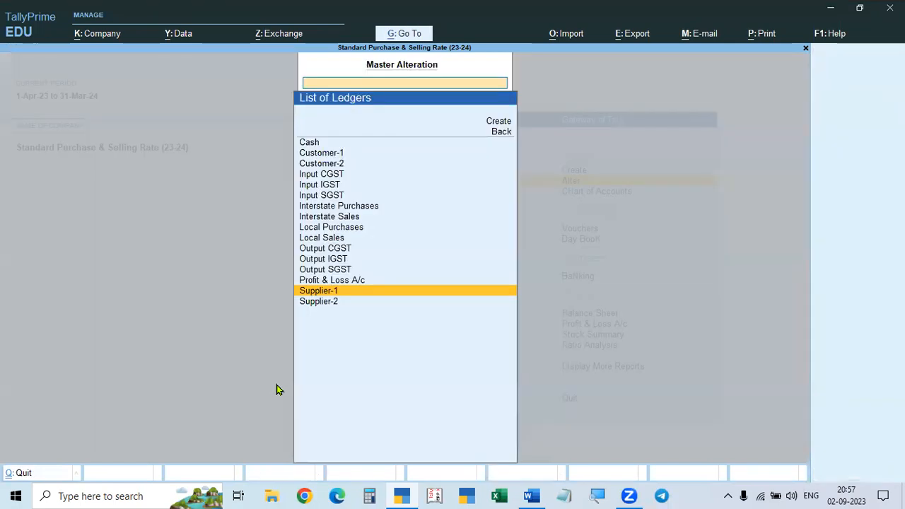
- Review the group, state and tax registration details of the Supplier-2 ledger and return to the ledger list
left_click(324, 304)
left_click(324, 304)
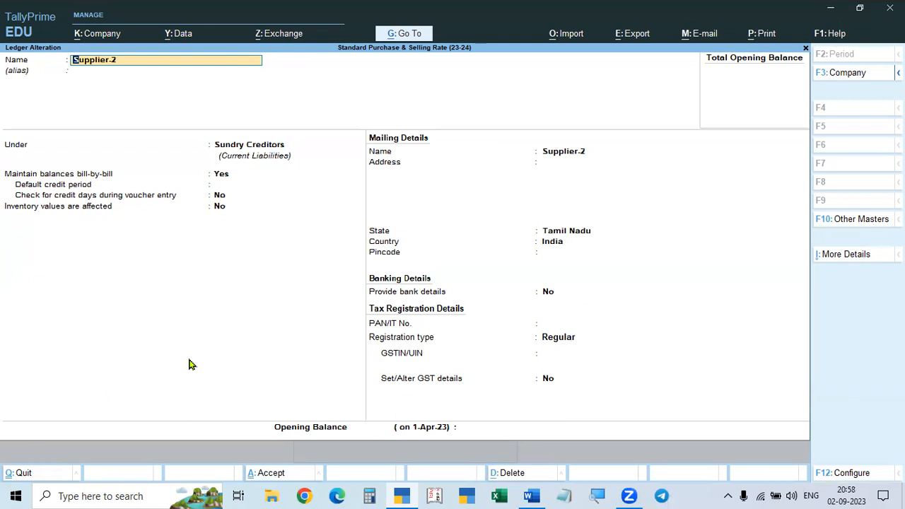
key("BackSpace")
key("Escape")
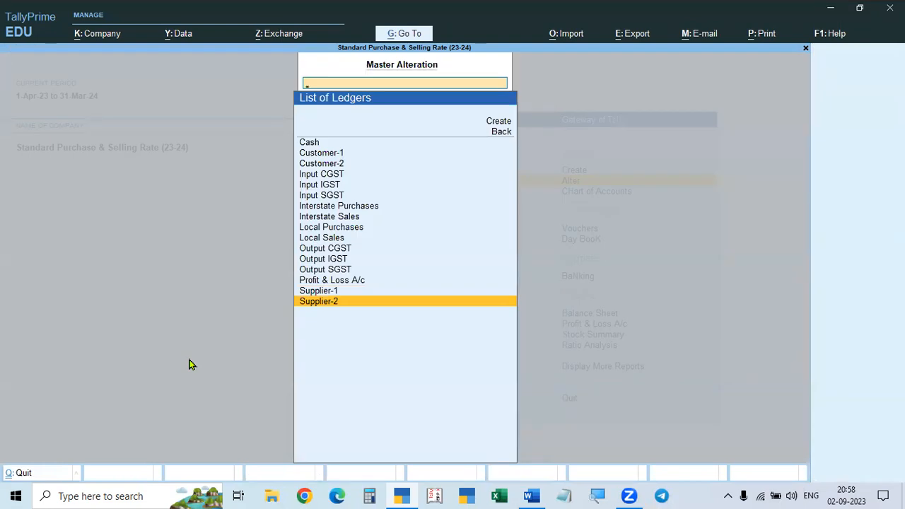
- Examine the Input CGST, Input IGST and Input SGST entries in the ledger list
key("Up")
key("Up")
key("Up")
key("Up")
key("Up")
key("Up")
key("Up")
key("Up")
key("Up")
key("Up")
key("Up")
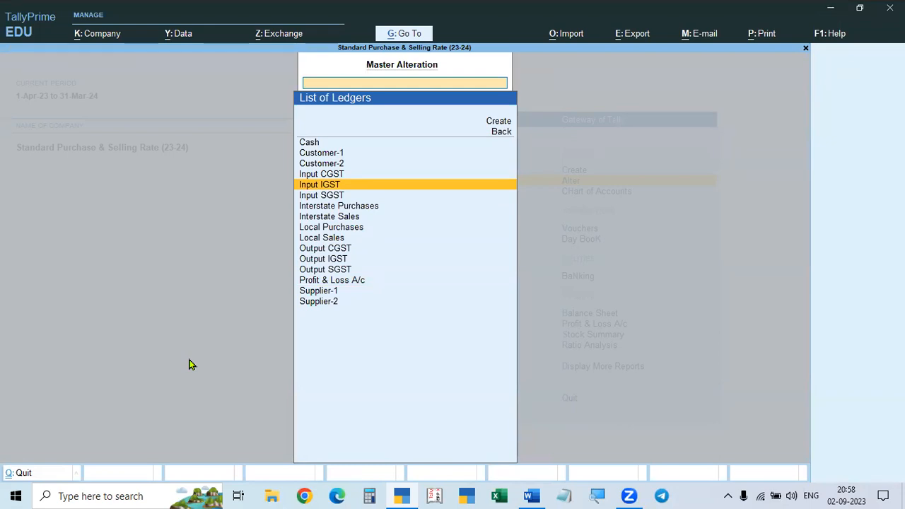
key("Up")
key("Down")
key("Up")
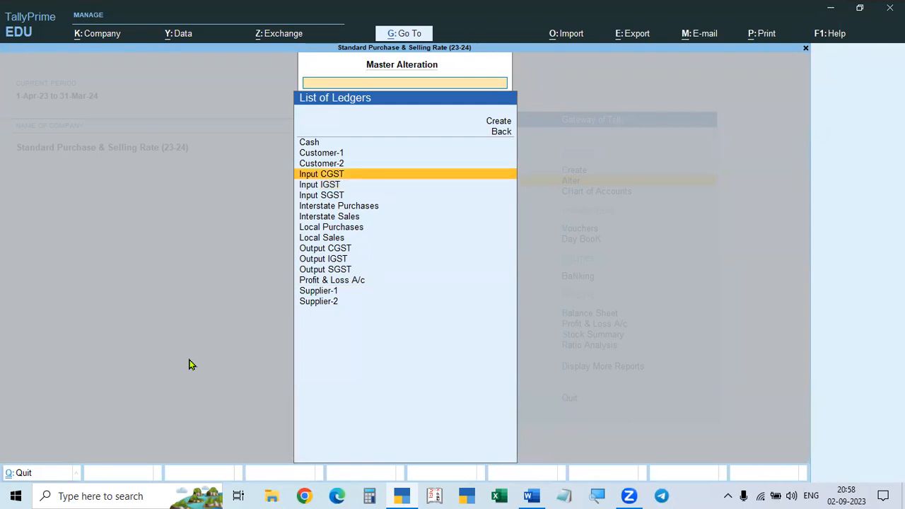
key("Down")
key("Down")
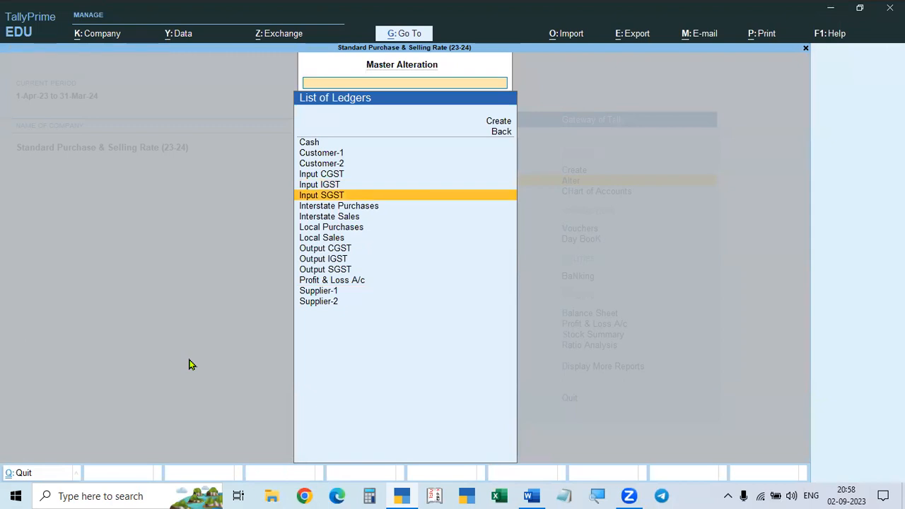
key("Up")
key("Up")
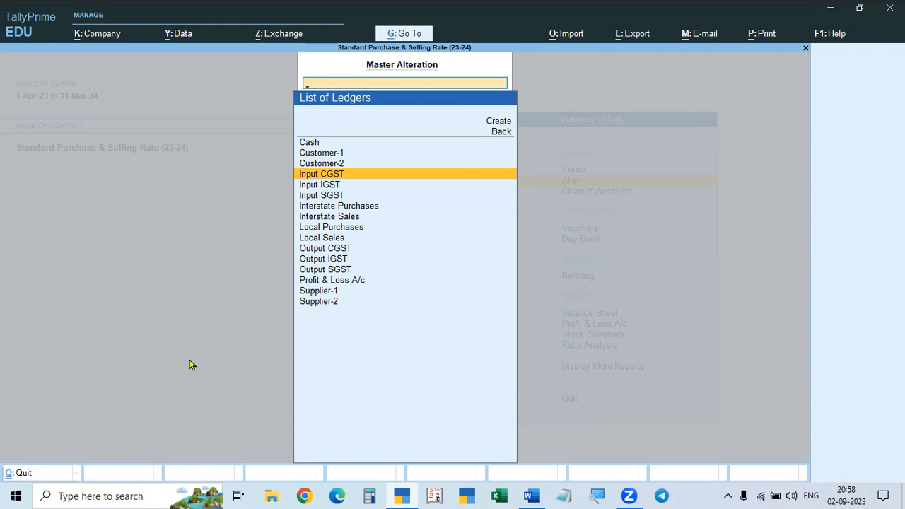
- Review the group, duty type and tax type of the Input CGST ledger and accept it as is
key("Return")
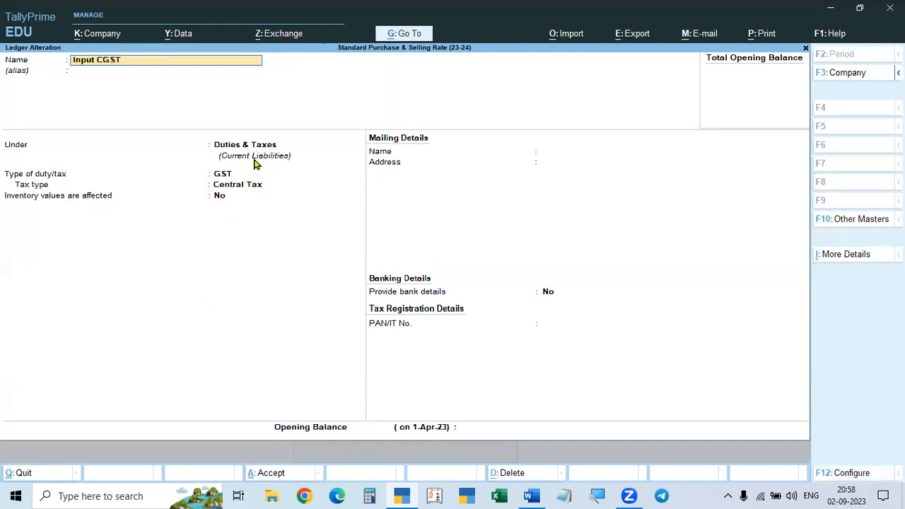
key("Return")
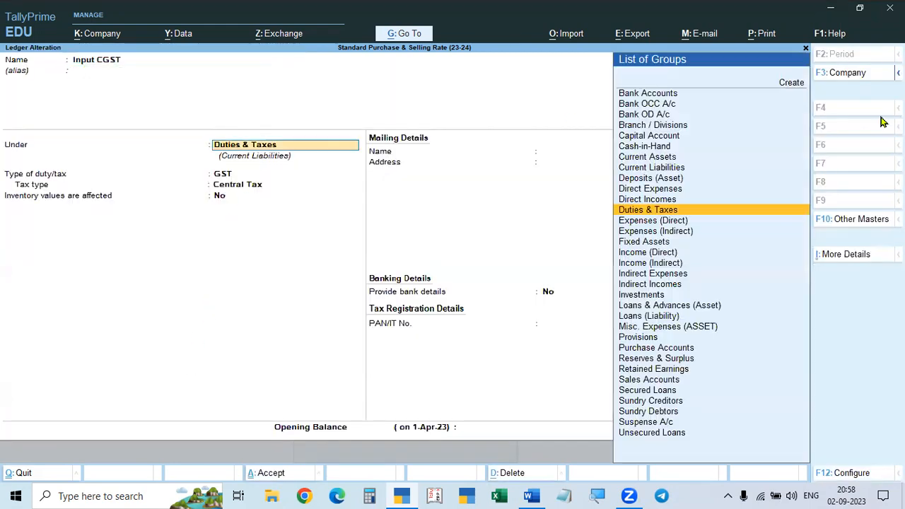
key("Return")
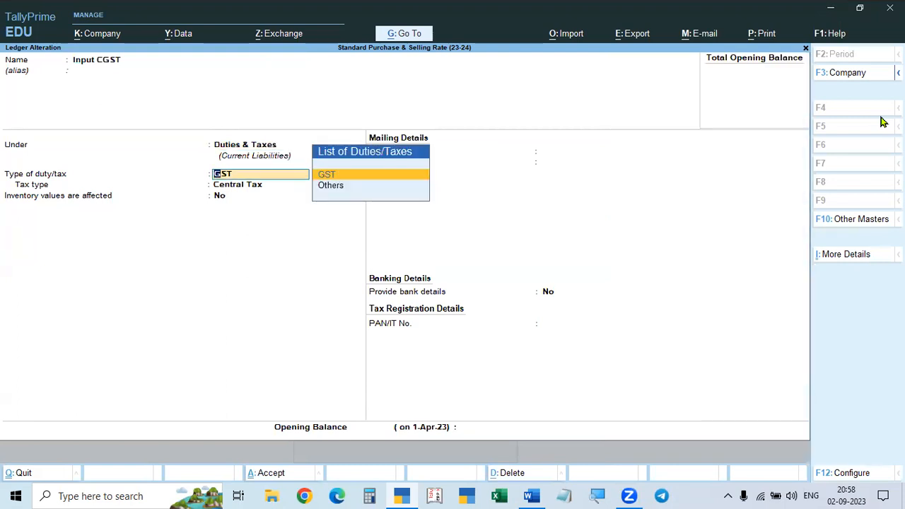
key("Return")
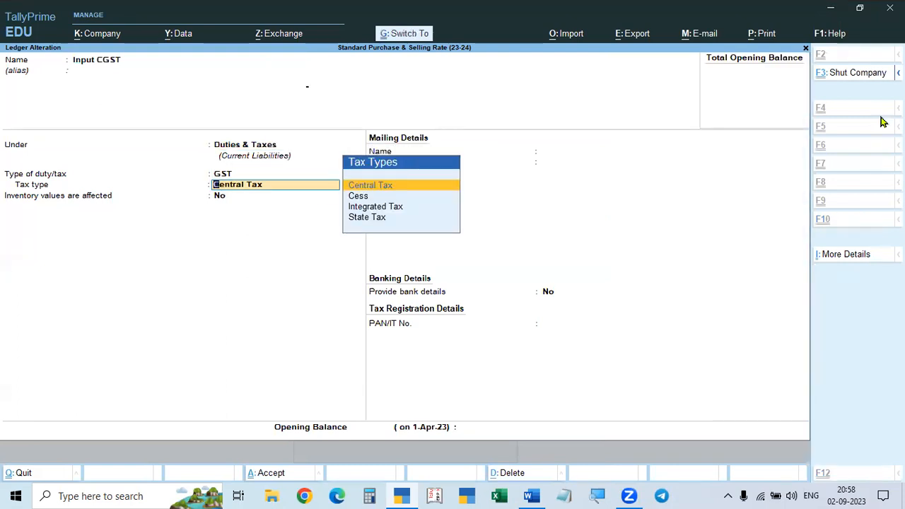
key("ctrl+a")
- Review the group, duty type and tax type of the Input IGST ledger and accept it as is
key("Down")
key("Down")
key("Up")
key("Return")
key("Return")
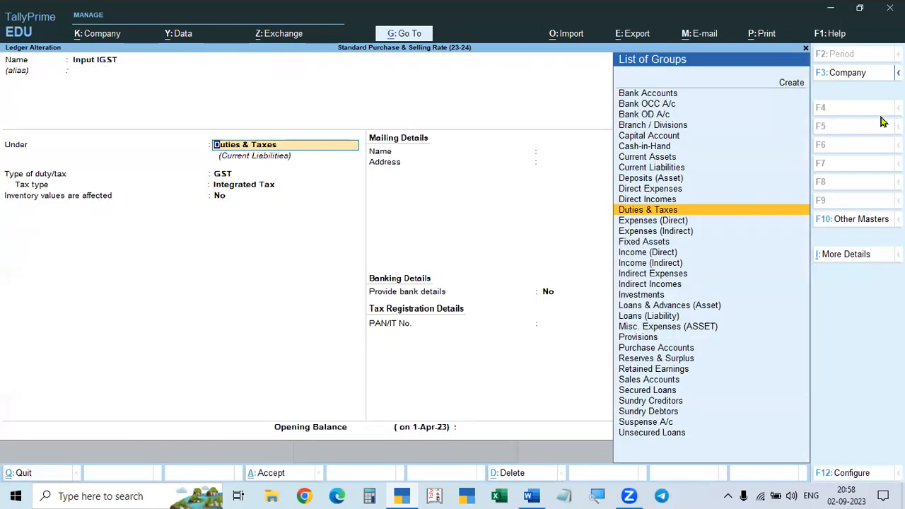
key("Return")
key("Return")
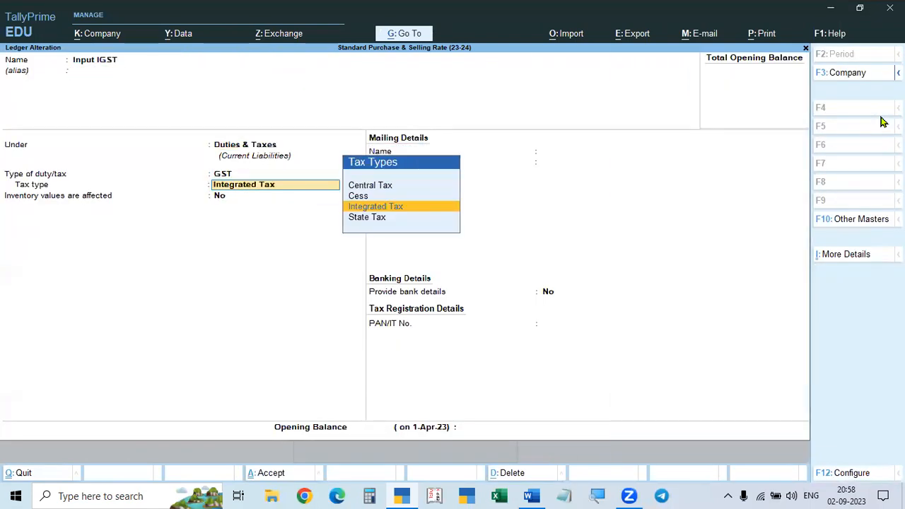
key("Return")
key("ctrl+a")
- Review the group, duty type and tax type of the Input SGST ledger and accept it as is
key("Down")
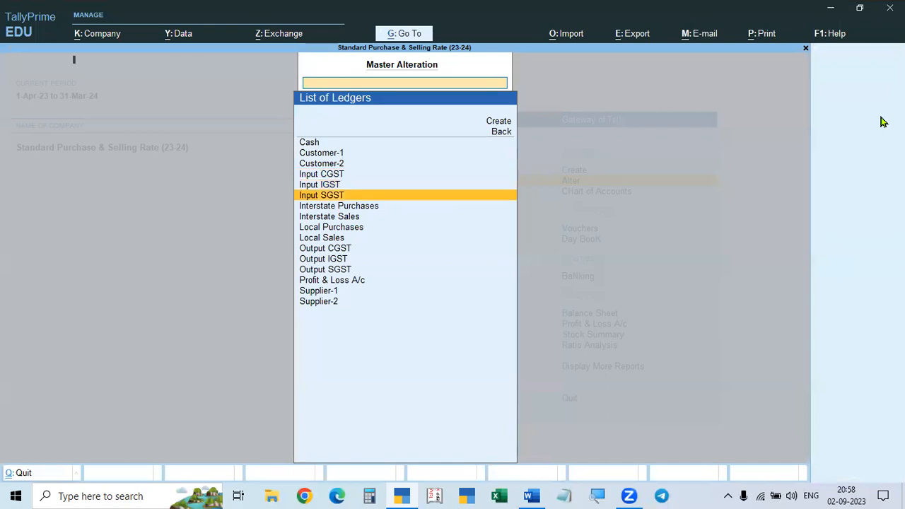
key("Return")
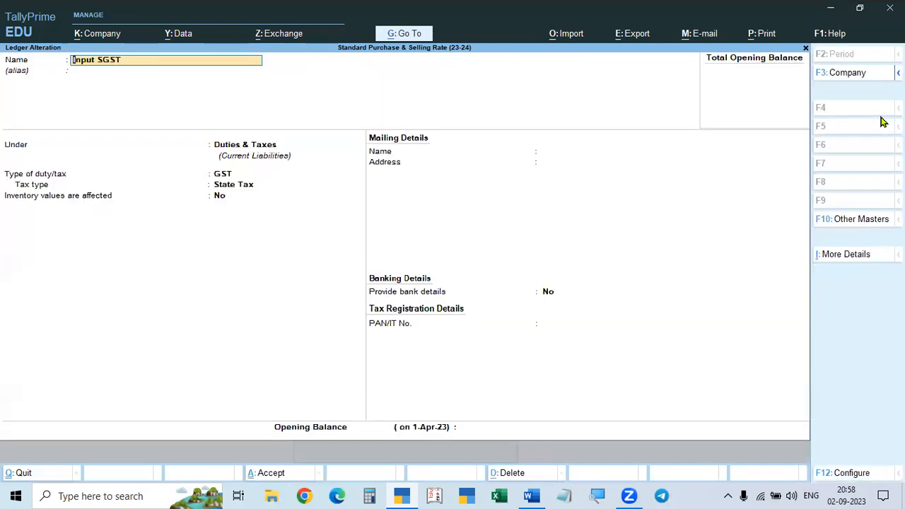
key("Return")
key("Return")
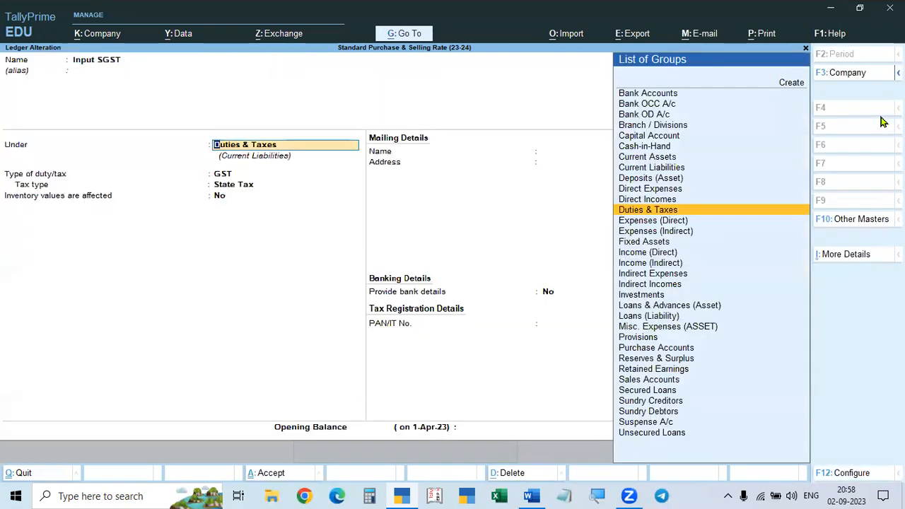
key("Return")
key("Return")
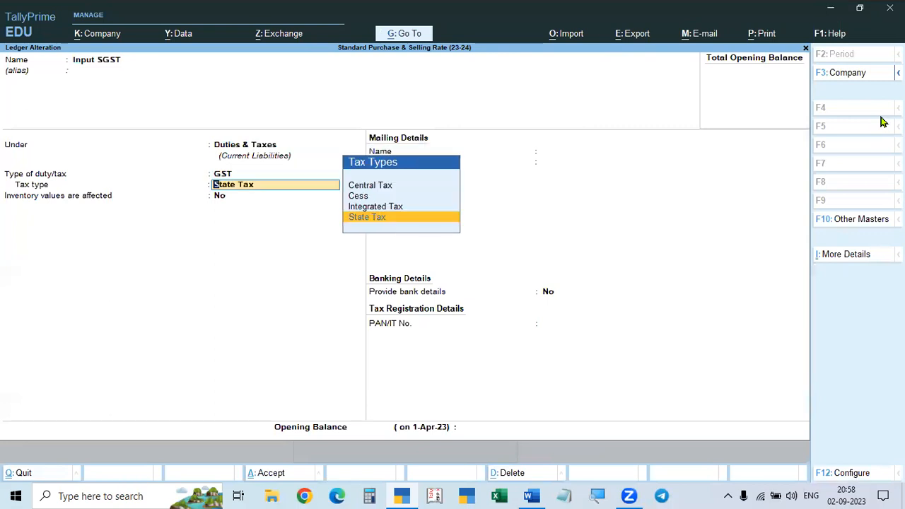
key("Return")
key("ctrl+a")
- Review the group, duty type and tax type of the Output CGST ledger and accept it as is
key("Down")
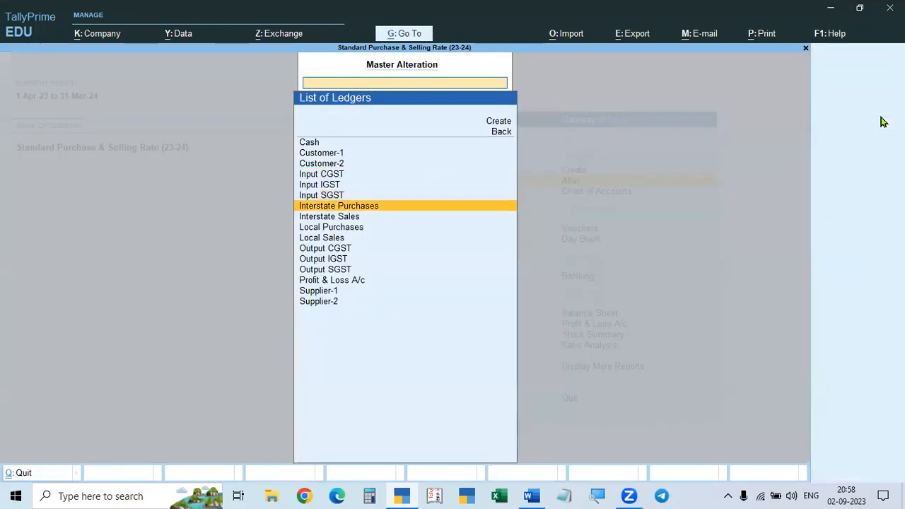
key("Down")
key("Down")
key("Down")
key("Down")
key("Return")
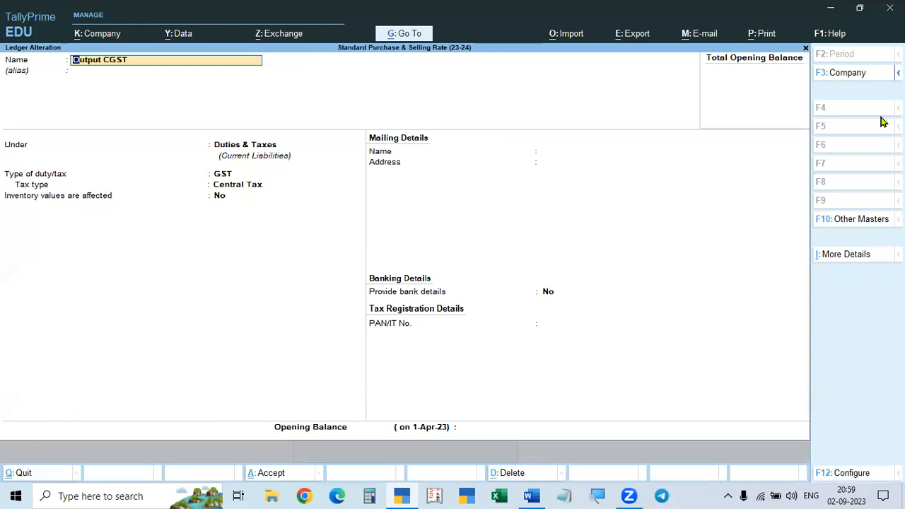
left_click(264, 159)
key("Return")
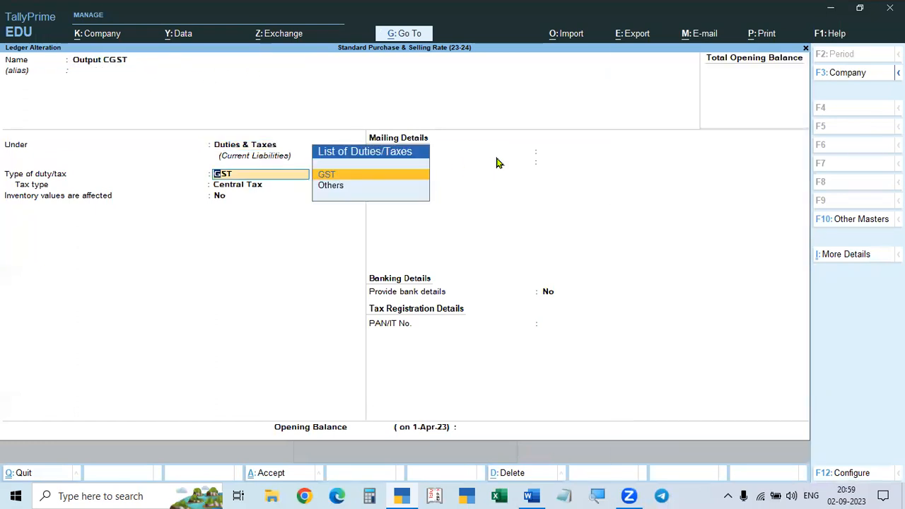
key("Return")
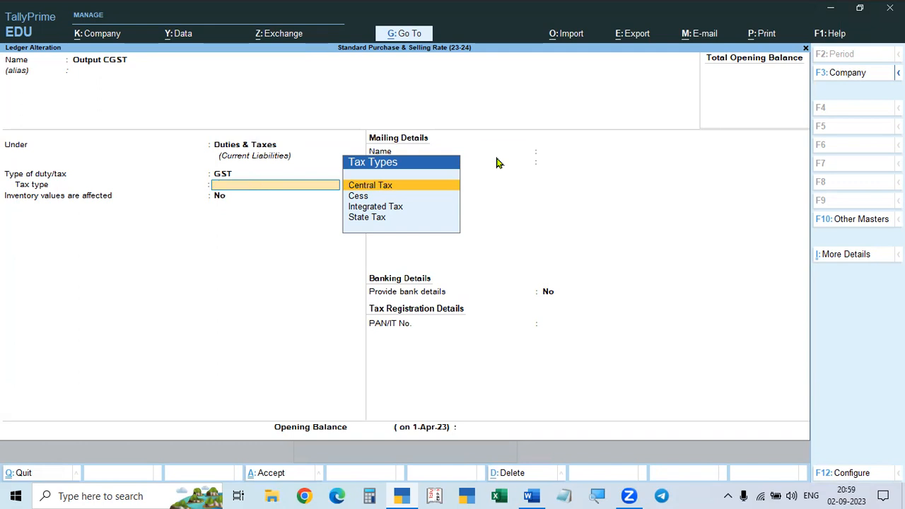
key("ctrl+a")
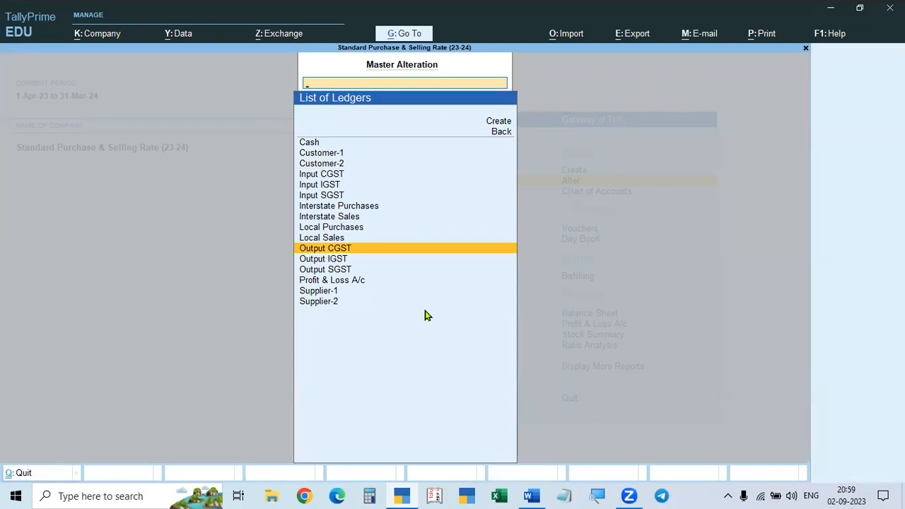
- Leave the ledger list and view the company's existing units of measure
key("BackSpace")
key("Down")
key("Down")
key("Down")
key("Down")
key("Down")
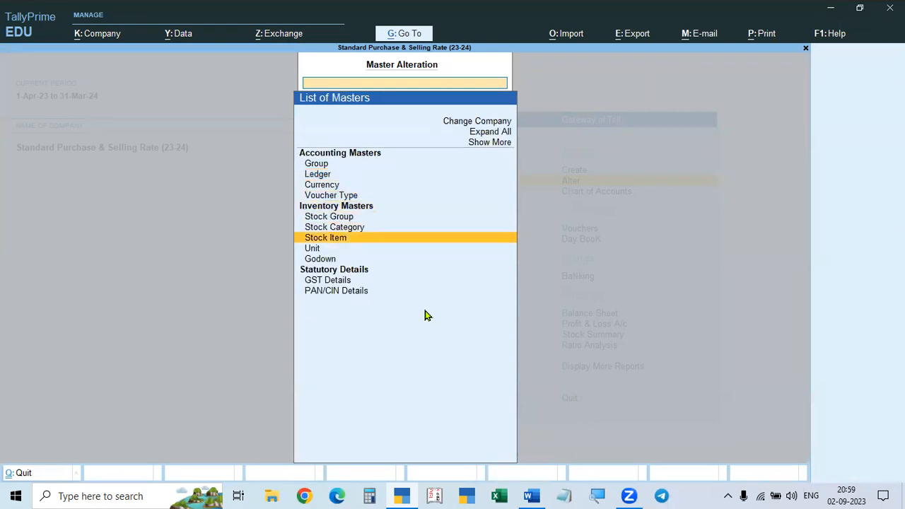
key("Down")
key("Return")
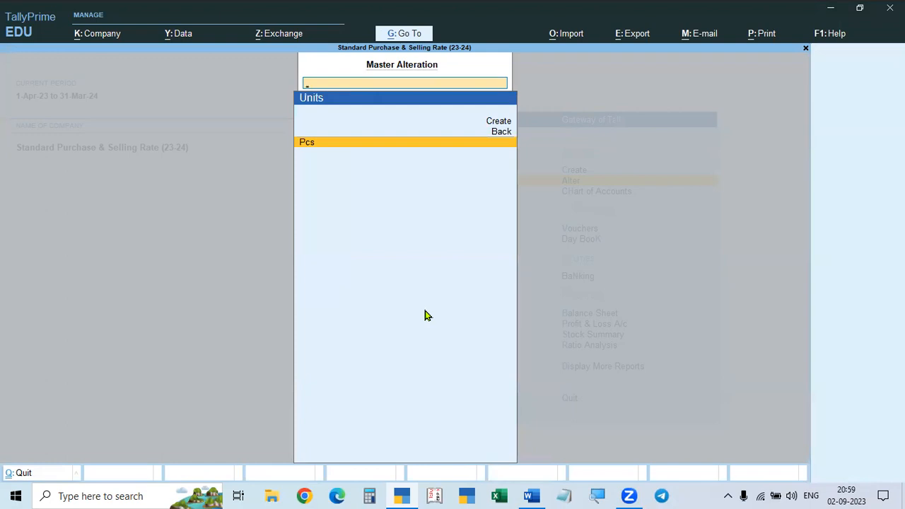
- Leave the units list and open the stock item Onida TV 40" for alteration
key("BackSpace")
key("Up")
key("Return")
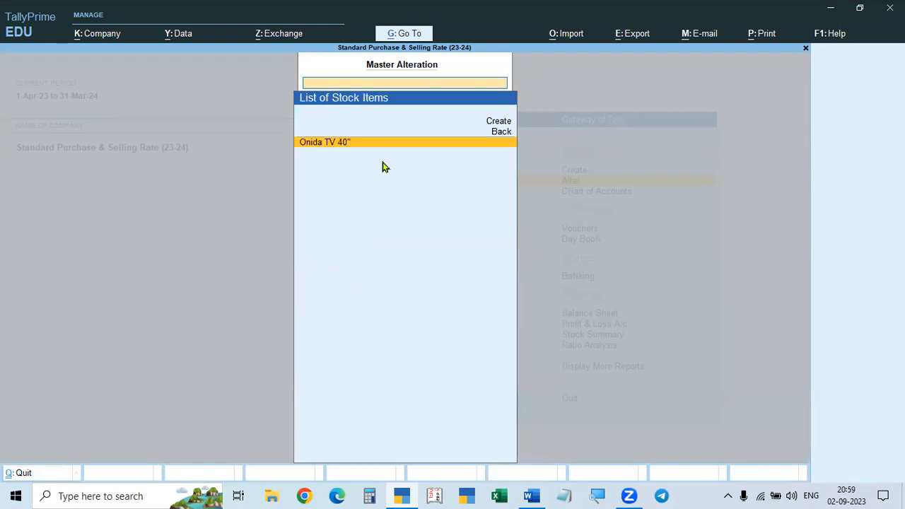
key("Return")
key("BackSpace")
key("Escape")
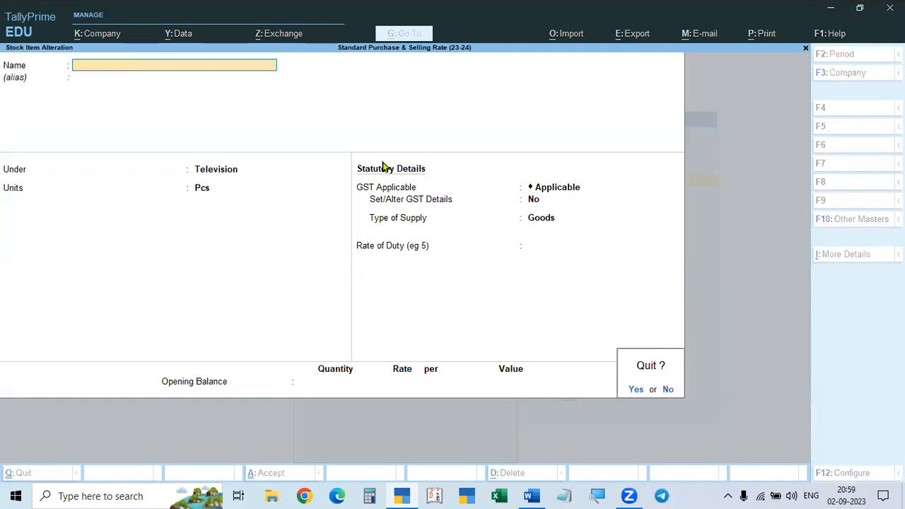
key("Return")
key("Return")
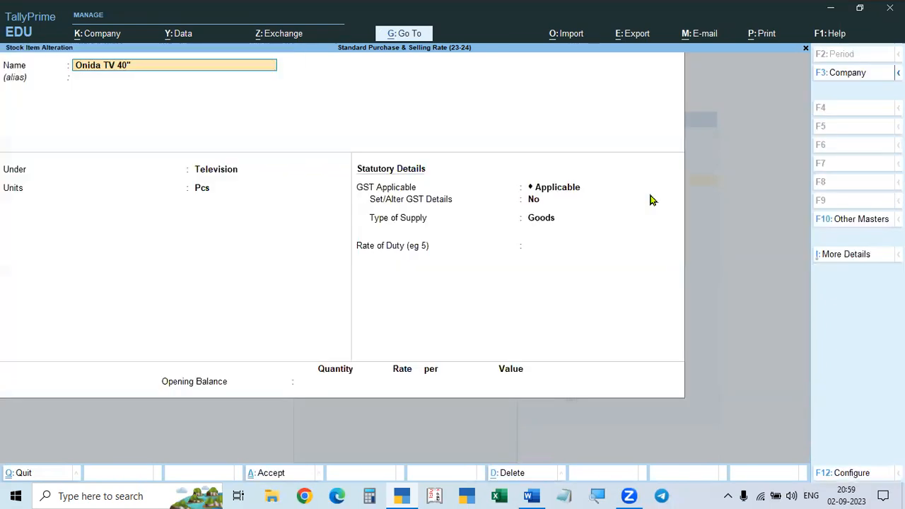
- Review the stock group and unit of Onida TV 40" and set Set/Alter GST Details to Yes
left_click(204, 172)
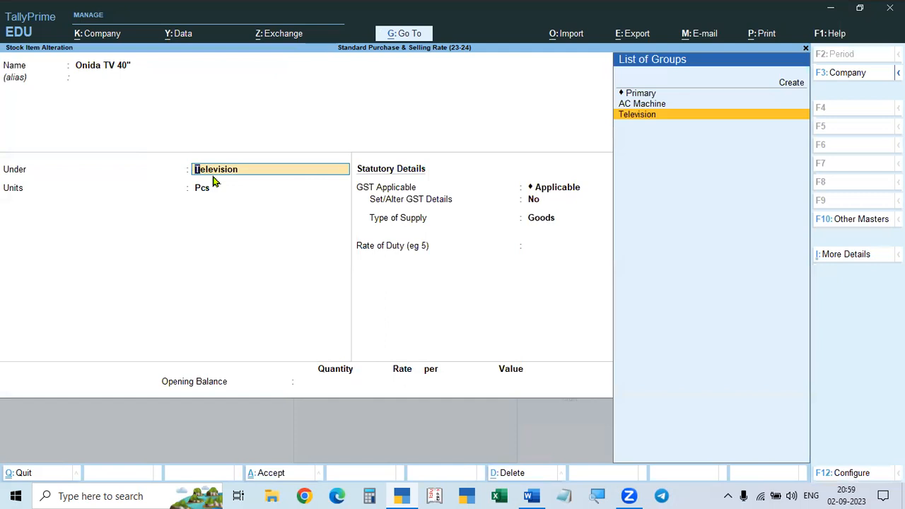
key("Return")
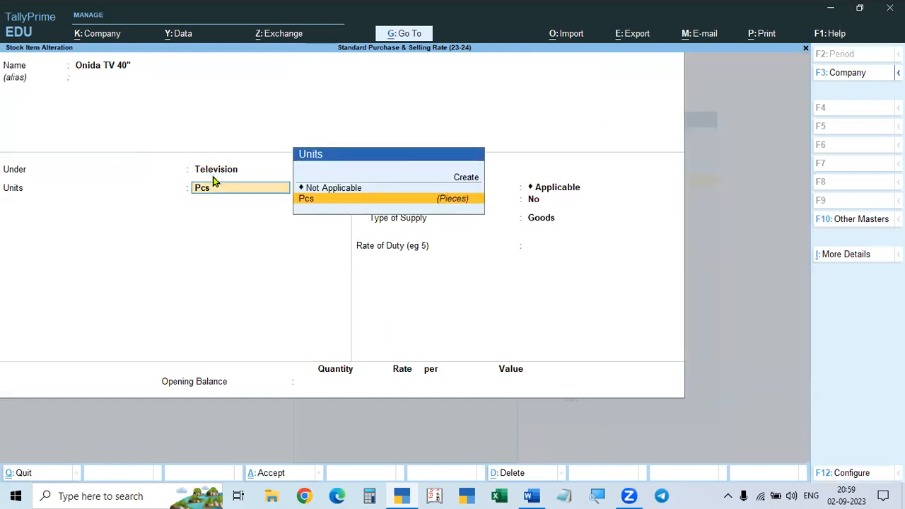
key("Return")
key("Return")
type("y")
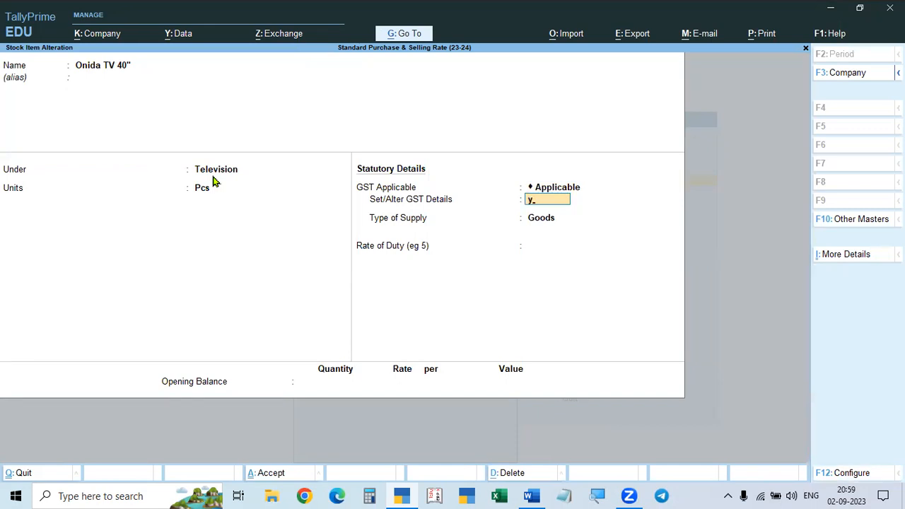
- Review the HSN/SAC details, calculation type, taxability and GST rates of Onida TV 40" and save the stock item without changing them
key("Return")
key("Return")
key("Return")
key("Return")
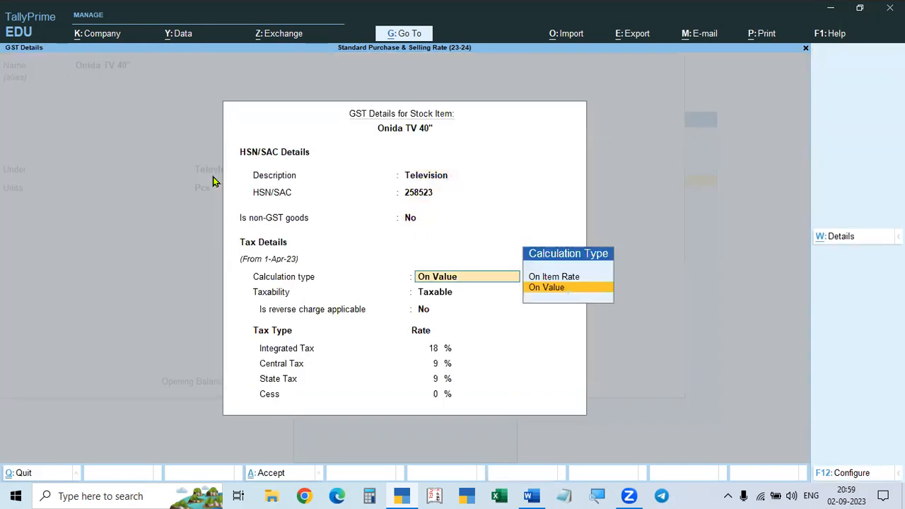
key("Return")
key("Return")
key("Return")
key("Return")
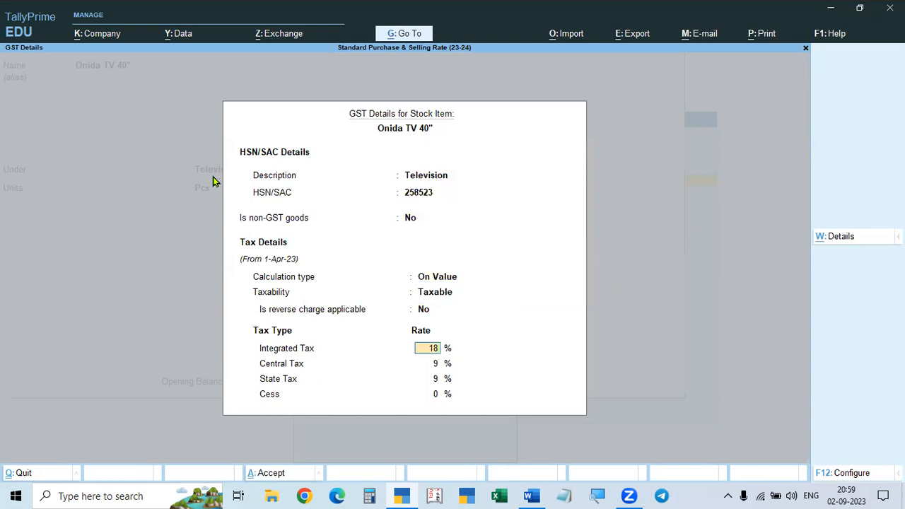
key("ctrl+a")
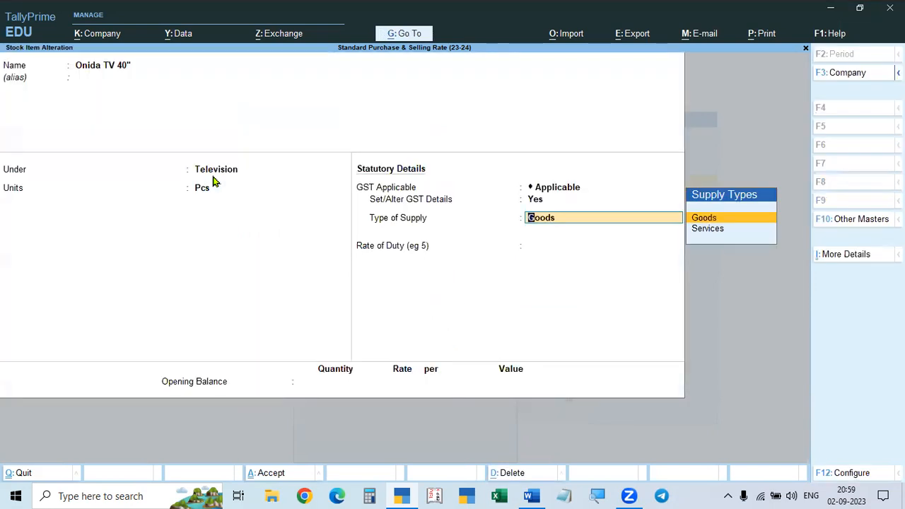
key("ctrl+a")
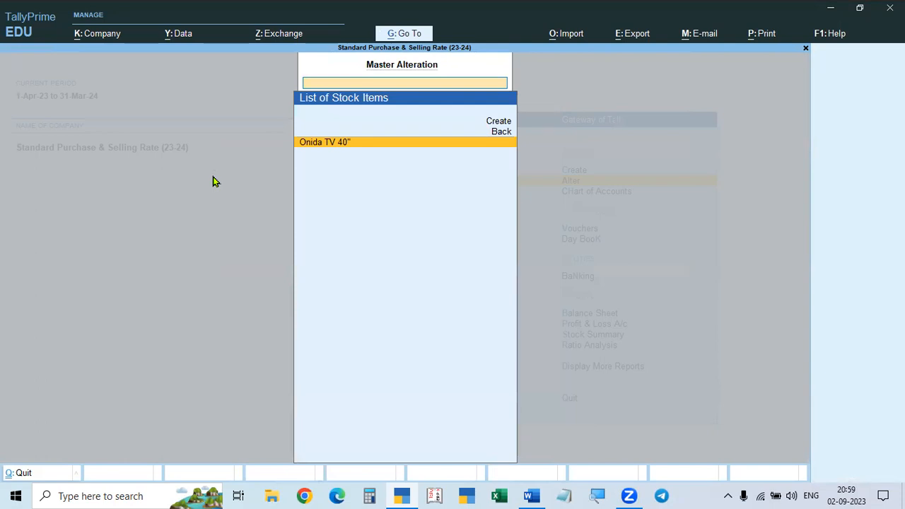
- Recheck the Onida TV 40" stock item, leave it without saving and return to the Gateway of Tally
key("Return")
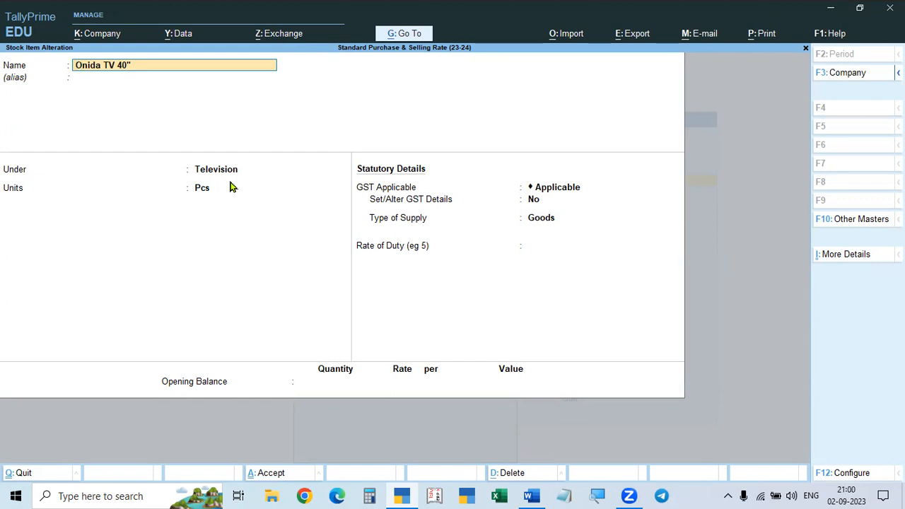
key("BackSpace")
key("Escape")
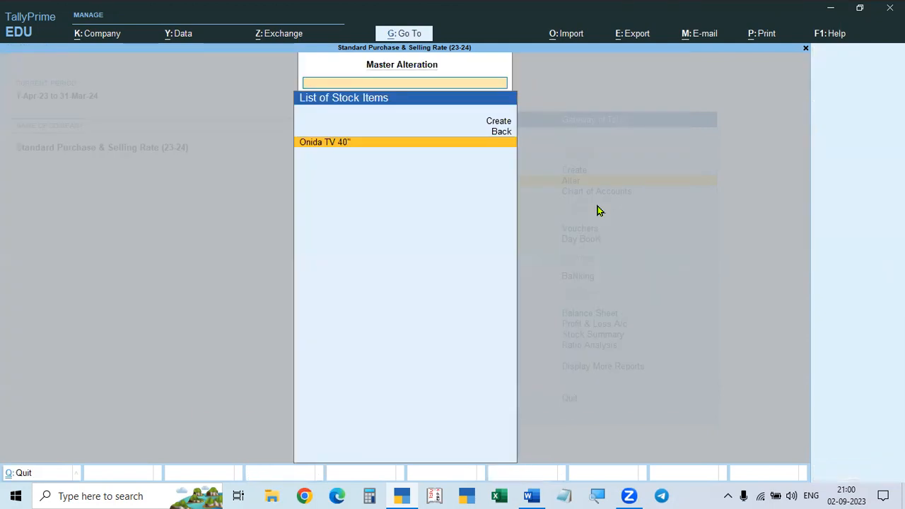
key("Return")
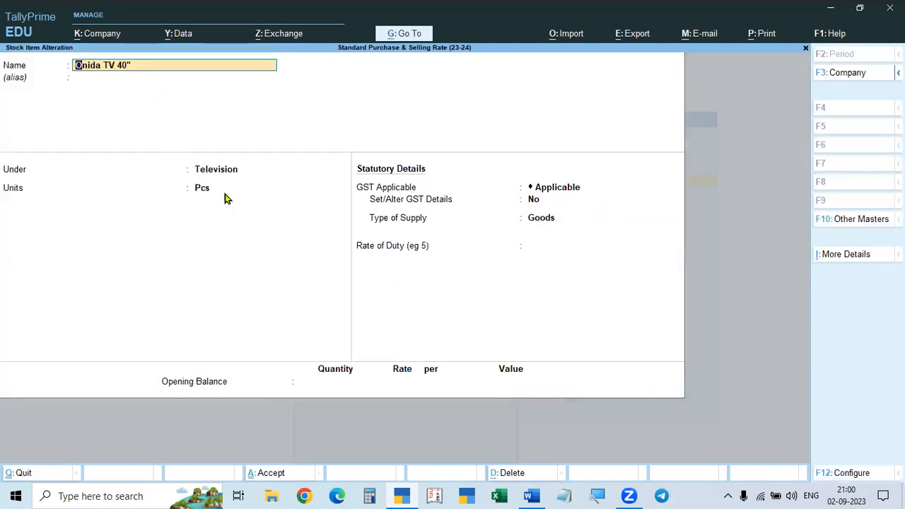
key("BackSpace")
key("Escape")
key("y")
key("Escape")
key("Escape")
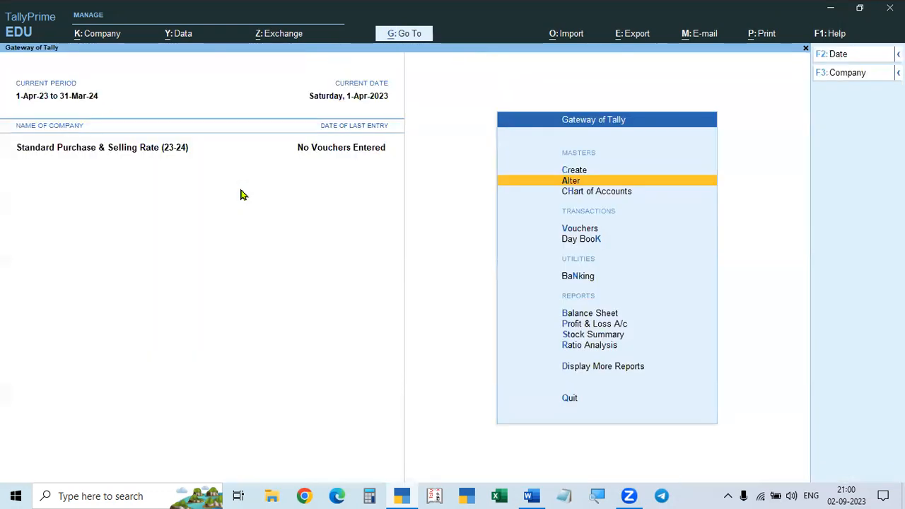
- Open the stock item Onida TV 40" for alteration from the list of inventory masters
key("Return")
key("Down")
key("Down")
key("Down")
key("Down")
key("Down")
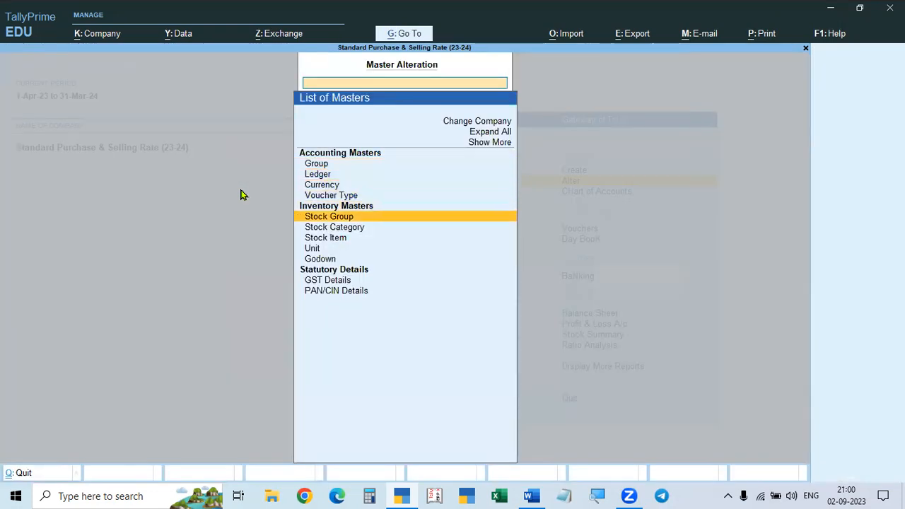
key("Down")
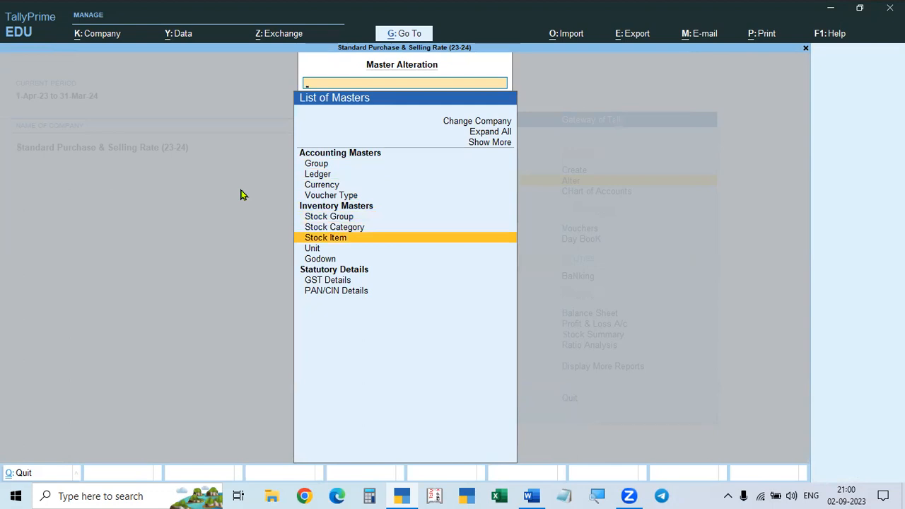
key("Return")
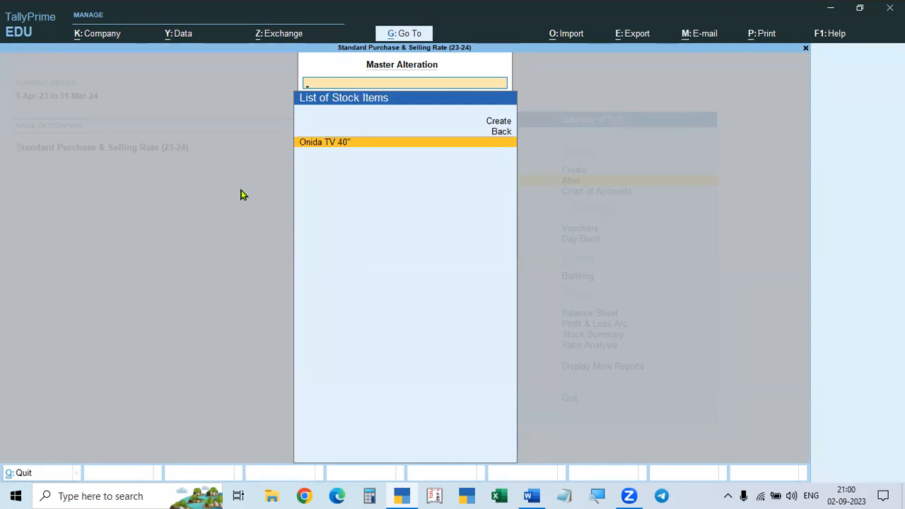
key("Return")
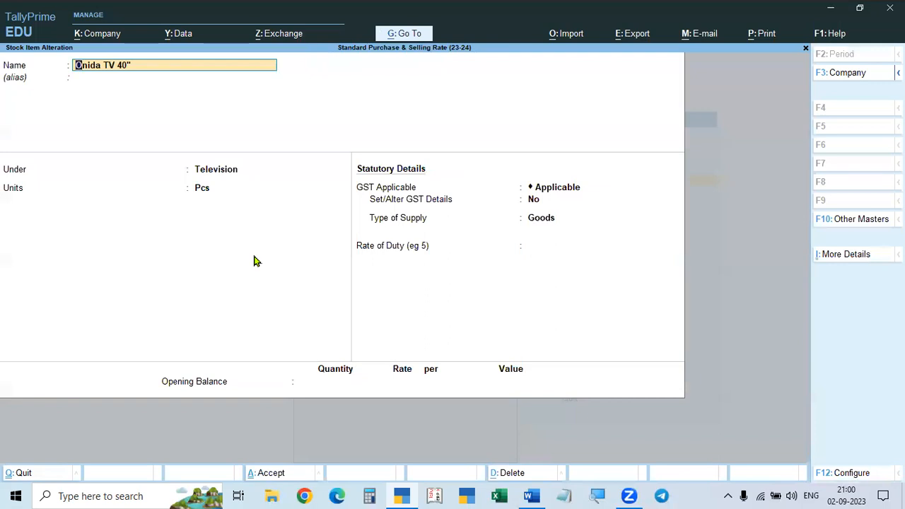
- Set Provide Standard Buying and Selling Rates to Yes in the stock item configuration and accept the configuration
key("F12")
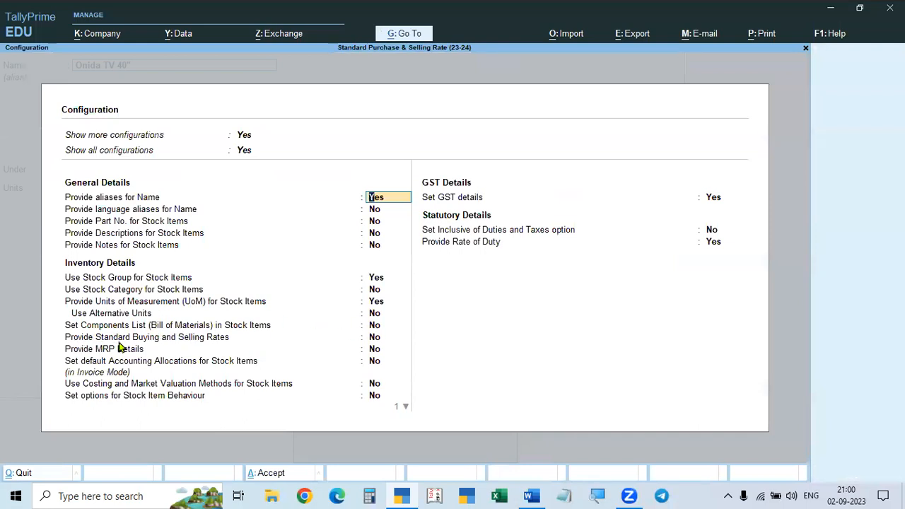
left_click(373, 339)
type("y")
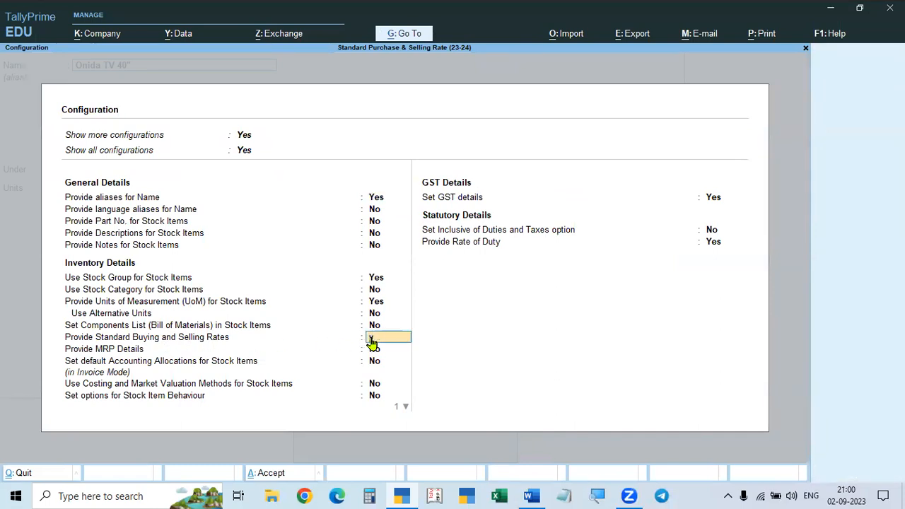
key("Return")
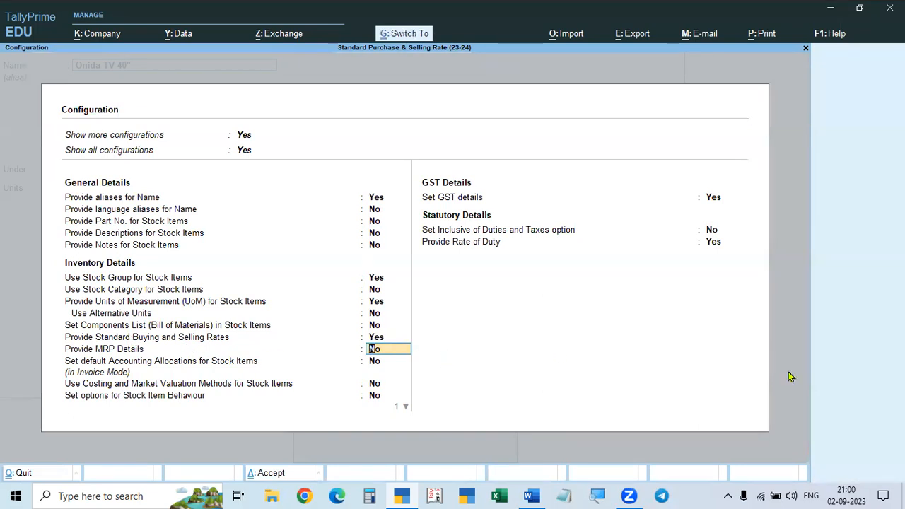
key("ctrl+a")
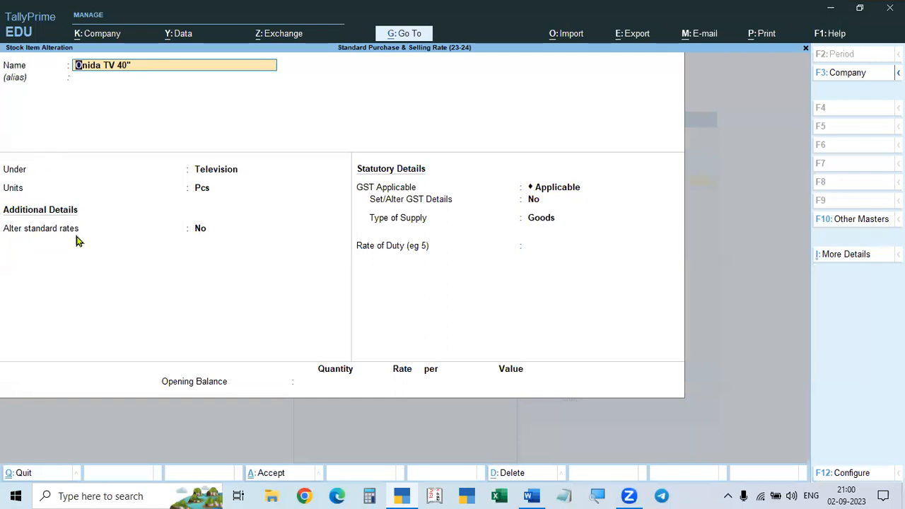
- Leave Onida TV 40" and start a new stock item Godrej AC 1.5 Ton under AC Machine with units Pcs
key("Escape")
key("Up")
key("Up")
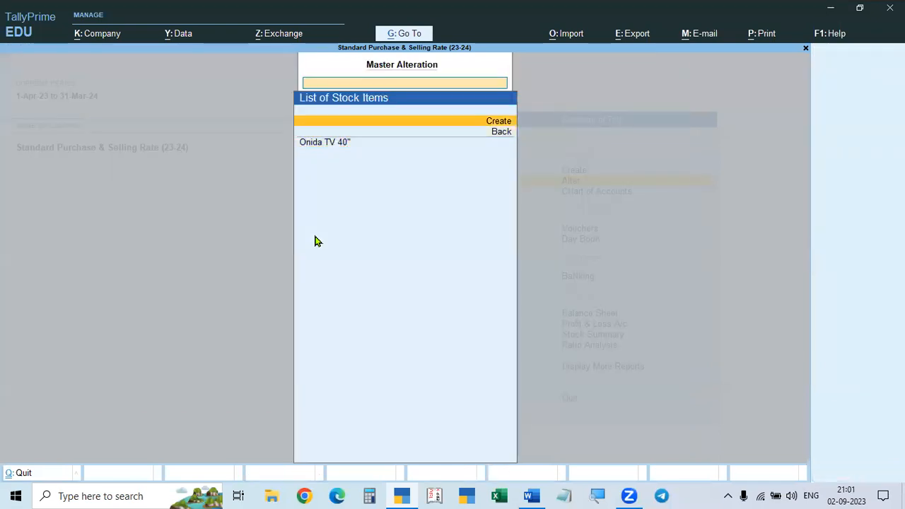
key("Return")
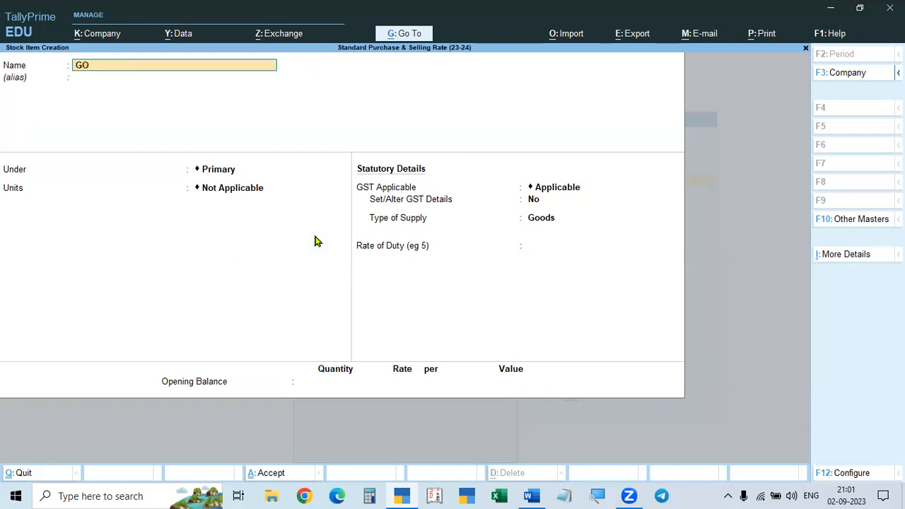
type("Godrej AC 1.5 Ton")
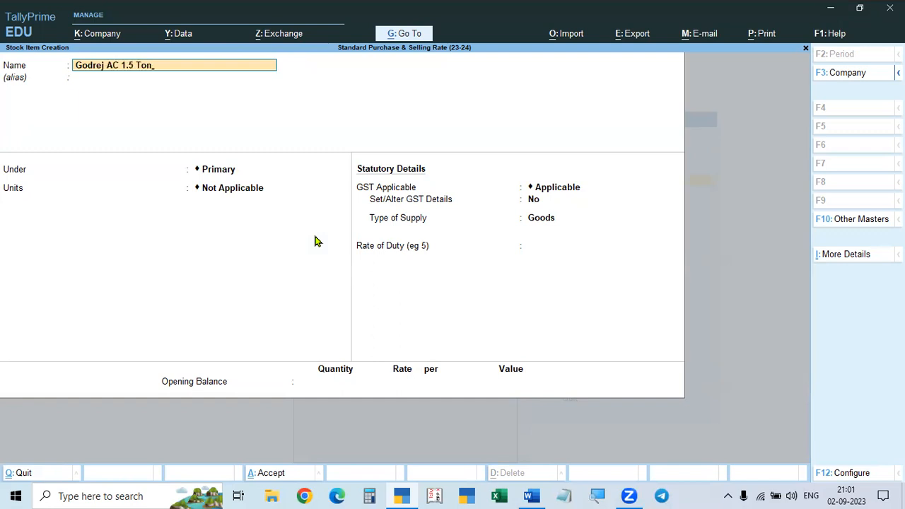
key("Return")
key("Return")
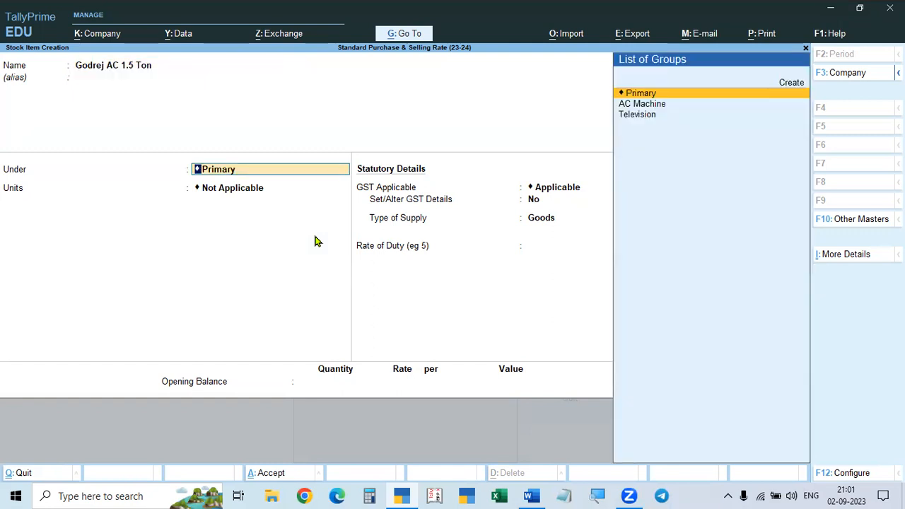
key("Down")
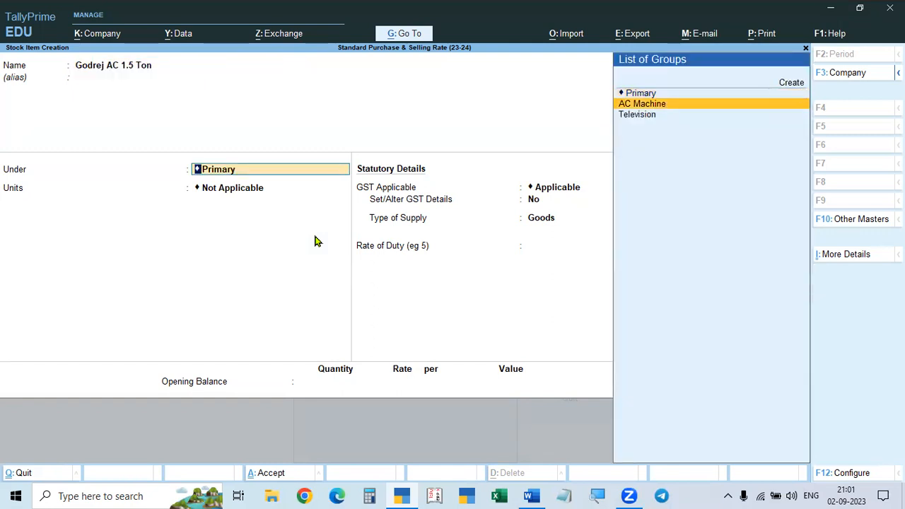
key("Return")
key("Down")
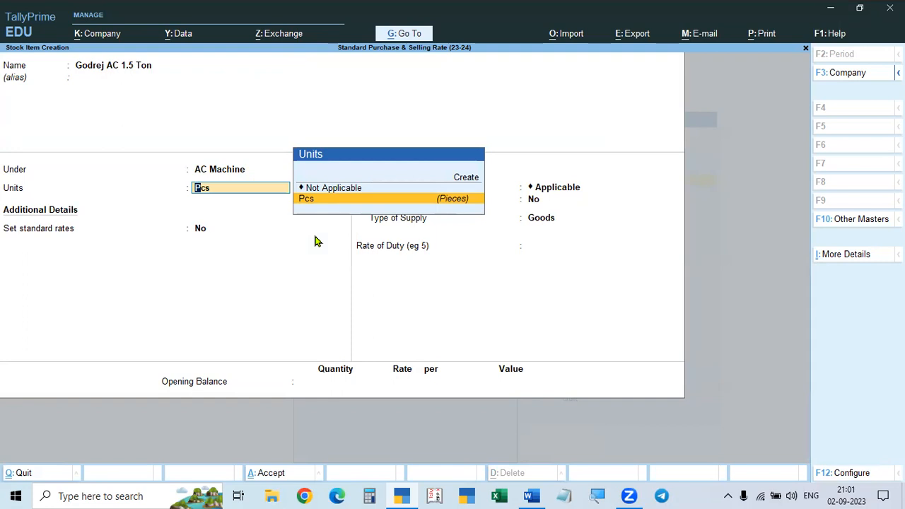
key("Return")
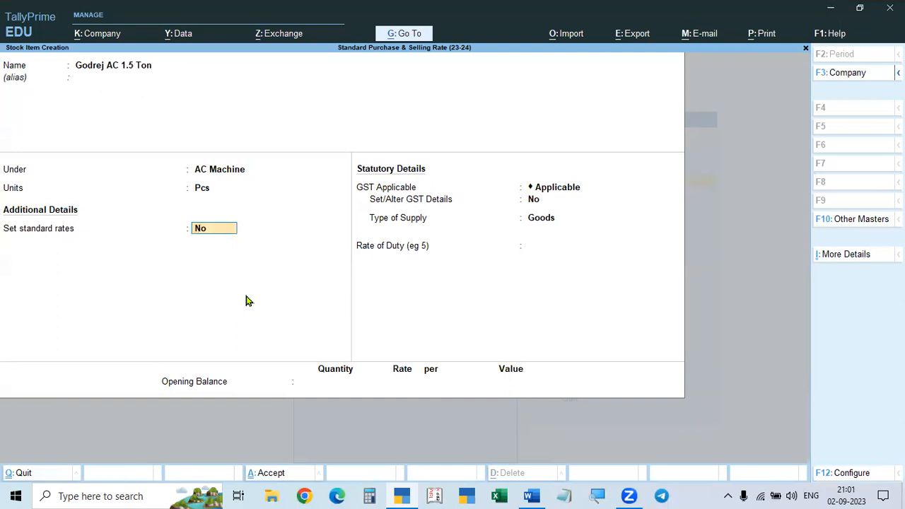
- Set standard rates to Yes for Godrej AC 1.5 Ton and enter a standard cost of 42,000 per Pcs from 1-Apr-23
type("y")
key("Return")
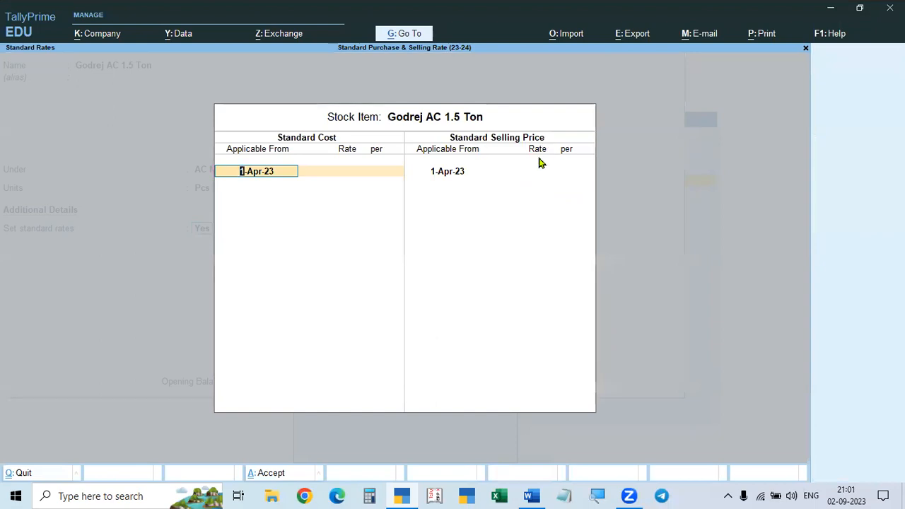
key("Return")
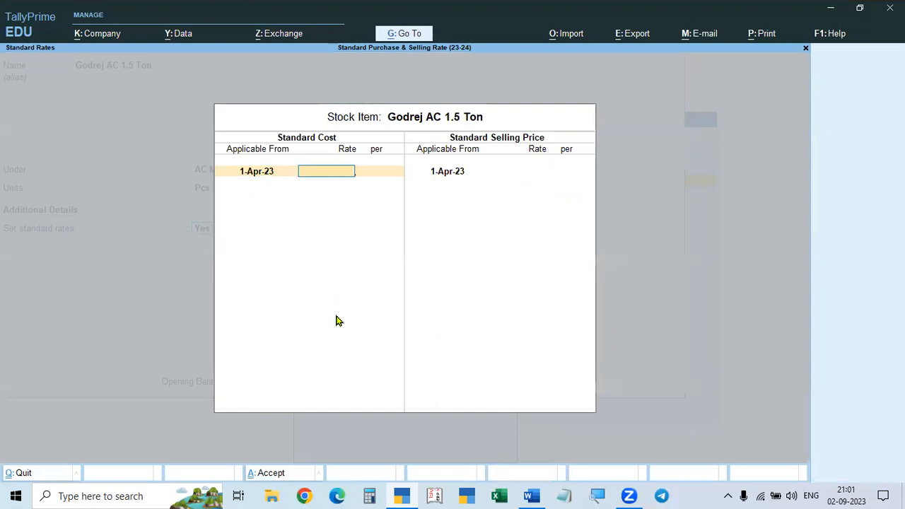
type("42000")
key("Return")
key("Return")
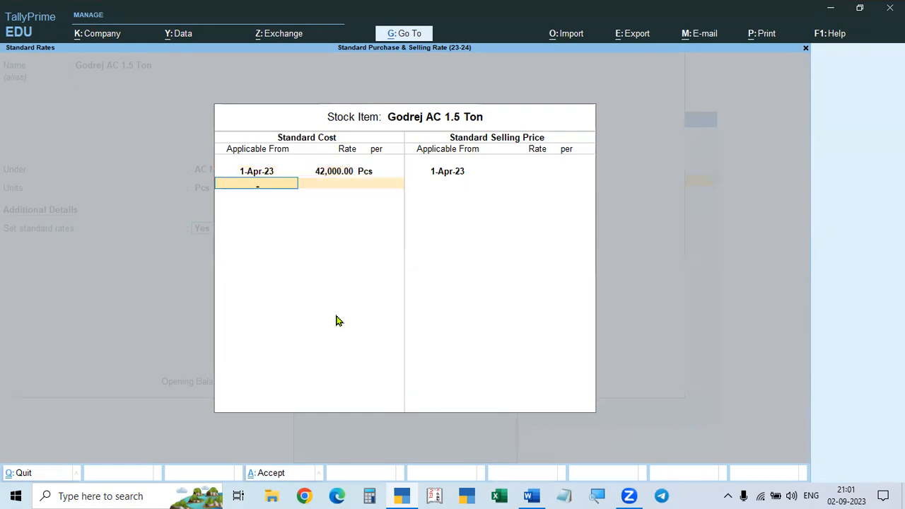
- Enter a standard selling price of 46,000 per Pcs applicable from 1-Apr-23 for Godrej AC 1.5 Ton
left_click(449, 177)
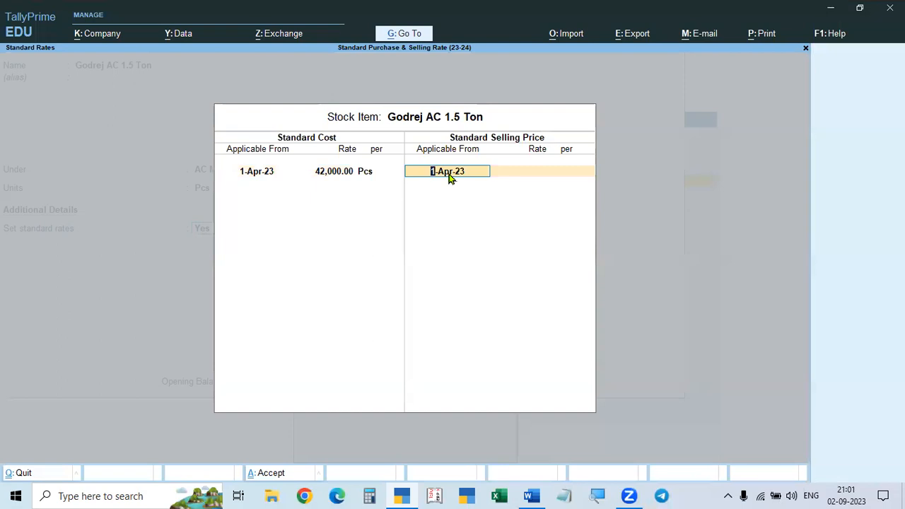
key("Return")
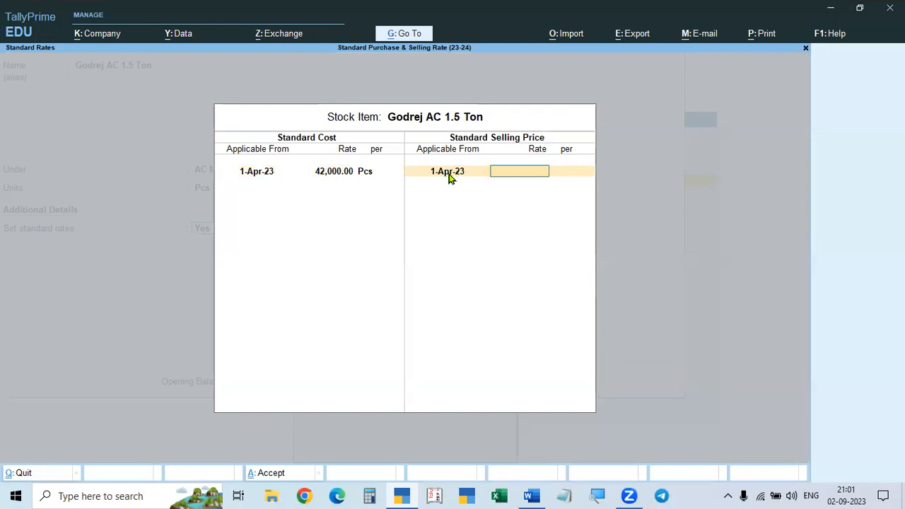
type("46000")
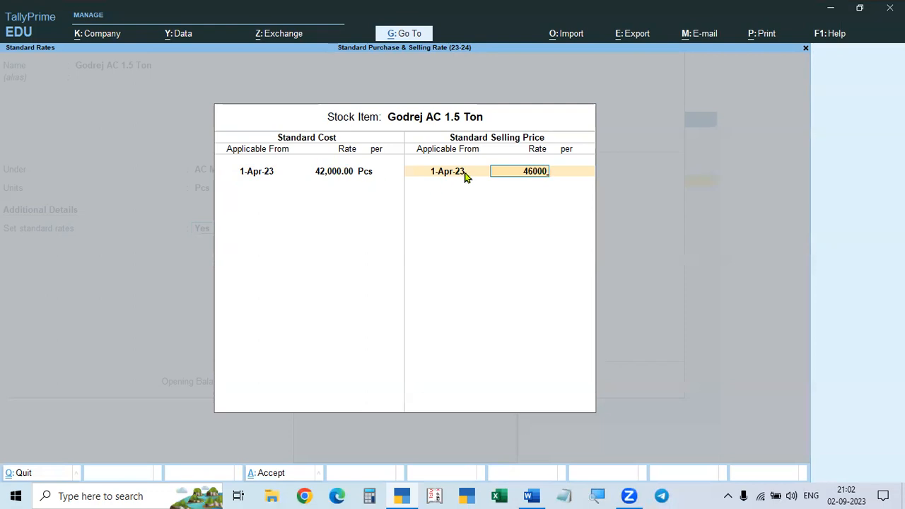
key("Return")
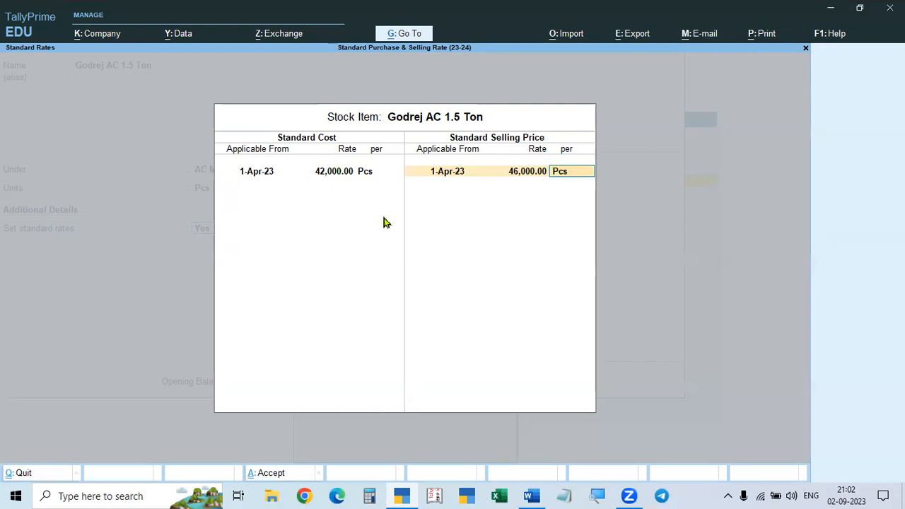
key("Return")
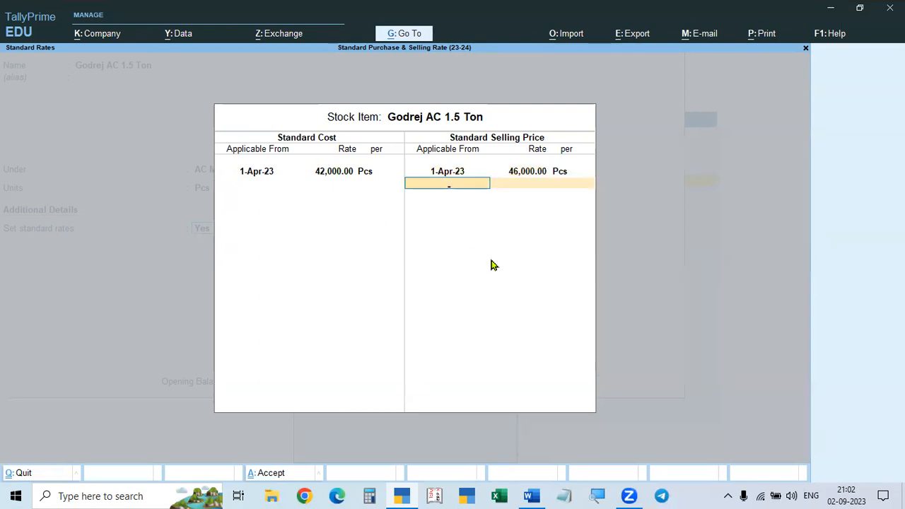
- Add a second standard cost of 42,500 per Pcs applicable from 1-Jun-23 for Godrej AC 1.5 Ton
left_click(329, 176)
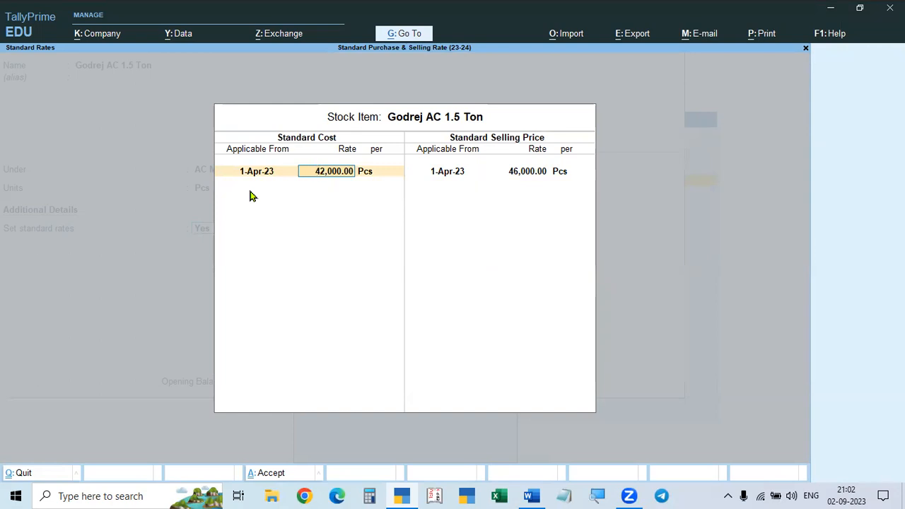
key("Return")
key("Return")
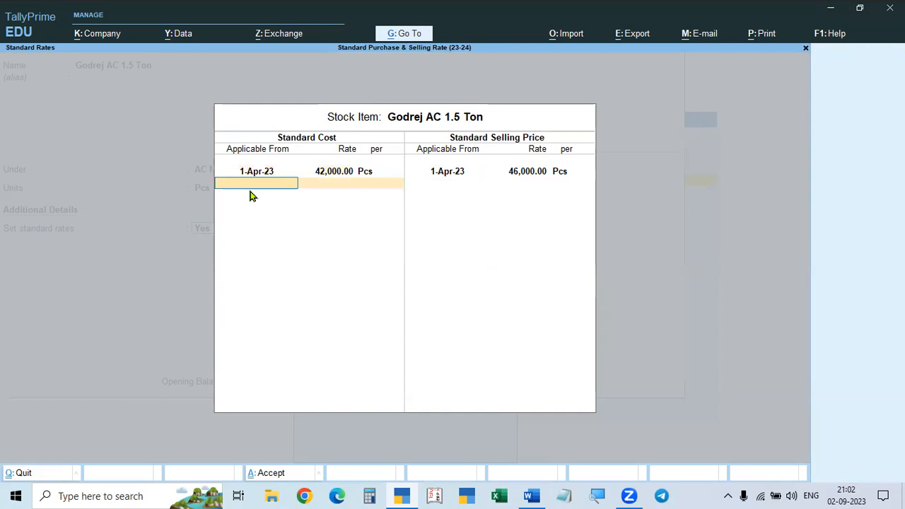
type("1-6")
key("Return")
type("42")
type("500")
key("Return")
key("Return")
- Add a second standard selling price of 46,800 per Pcs applicable from 1-Jun-23 for Godrej AC 1.5 Ton
key("Return")
key("Return")
key("Return")
key("Return")
type("1.6")
key("Return")
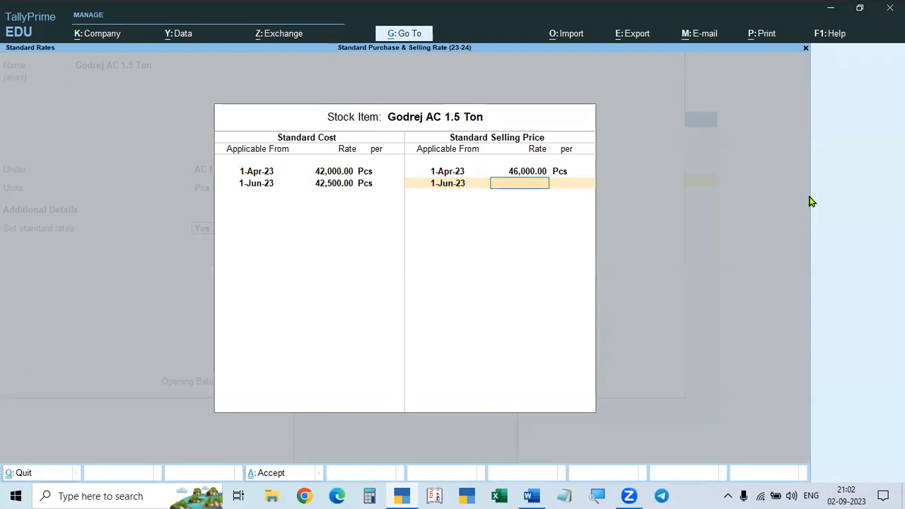
type("6800")
key("Return")
key("Return")
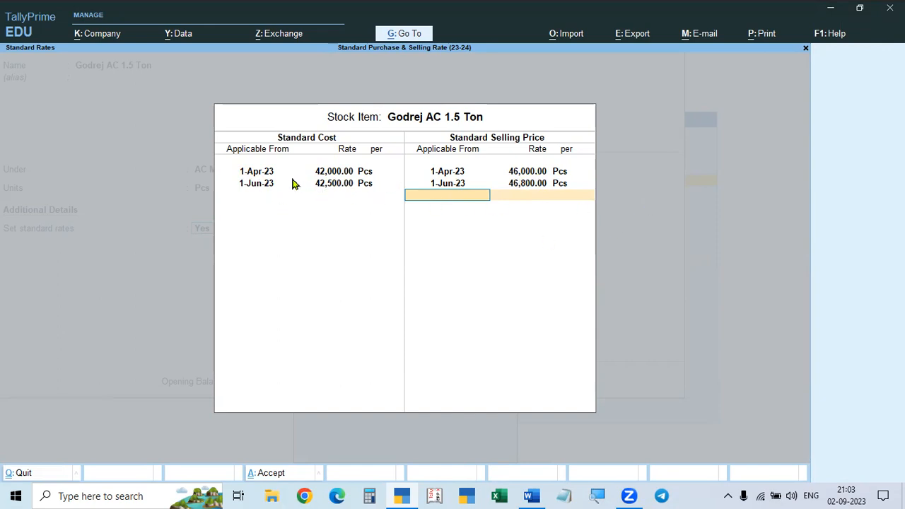
- Recheck the standard cost entries of Godrej AC 1.5 Ton and accept the standard rates
left_click(334, 172)
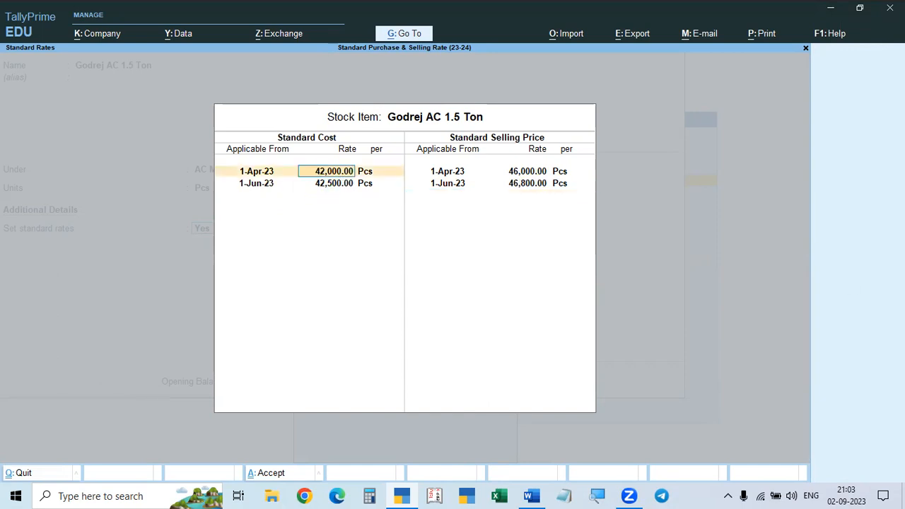
key("Return")
key("Return")
key("Return")
key("ctrl+a")
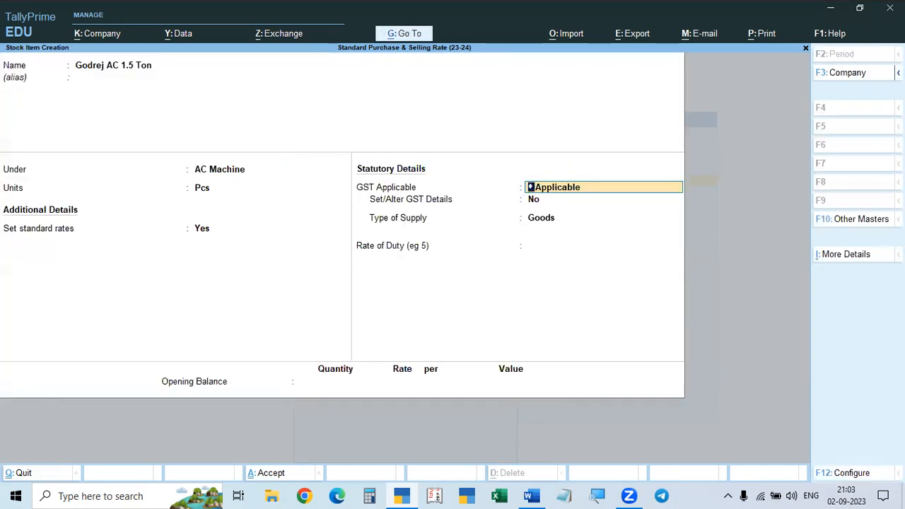
- Set Set/Alter GST Details to Yes and enter the description AC and HSN/SAC 258562 for Godrej AC 1.5 Ton
key("Return")
type("y")
key("Return")
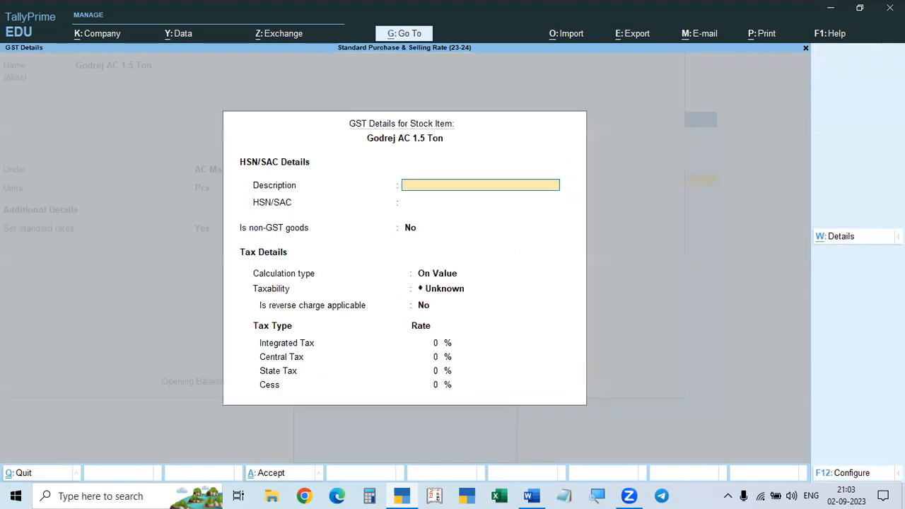
type("SAC")
key("BackSpace")
key("BackSpace")
key("BackSpace")
type("AC")
key("Return")
type("2585623")
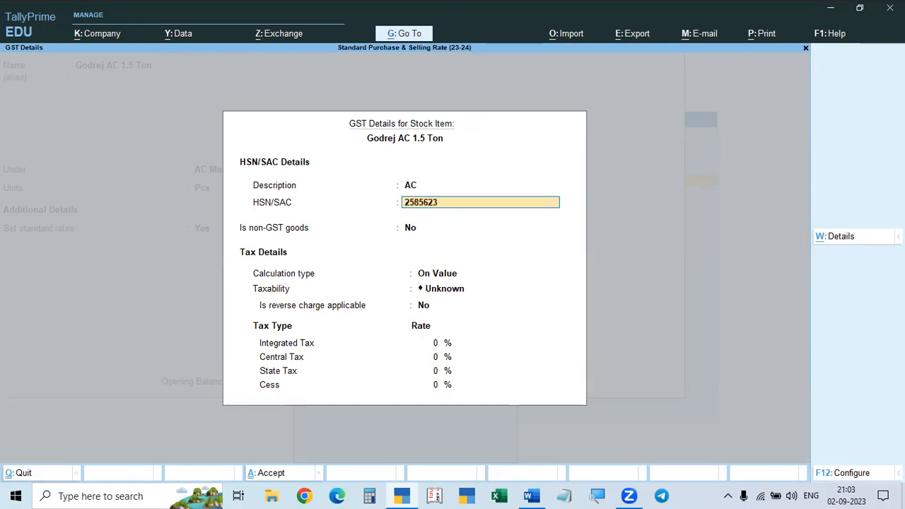
key("BackSpace")
key("Return")
key("Return")
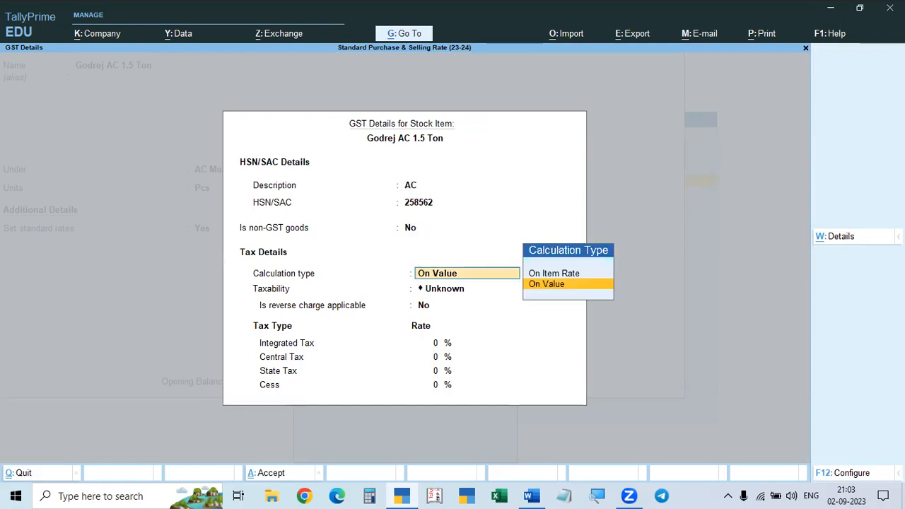
- Keep the calculation type On Value, set taxability to Taxable with 24% integrated tax, and accept the GST details
key("Return")
key("Down")
key("Down")
key("Down")
key("Return")
key("Return")
type("24")
key("Return")
key("Return")
key("Return")
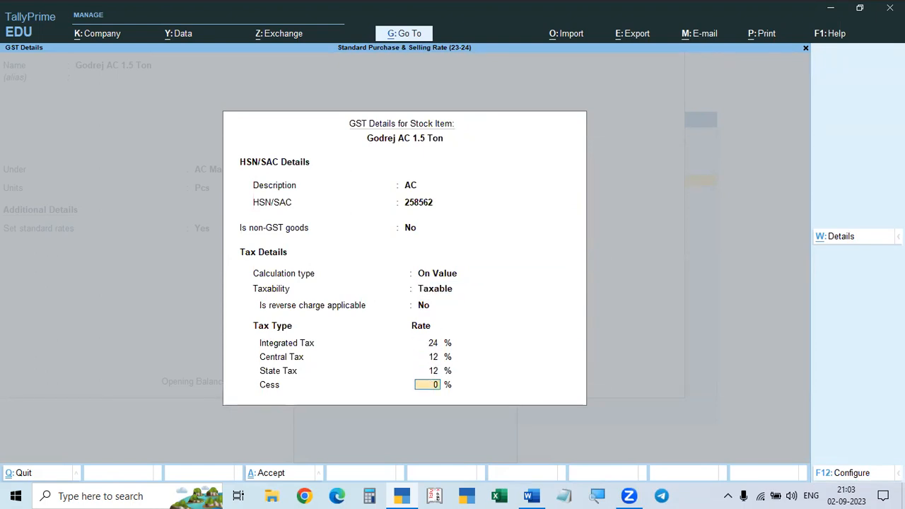
key("Return")
- Pass through the type of supply, rate of duty and opening balance, and save the stock item Godrej AC 1.5 Ton
key("Return")
key("Return")
key("Return")
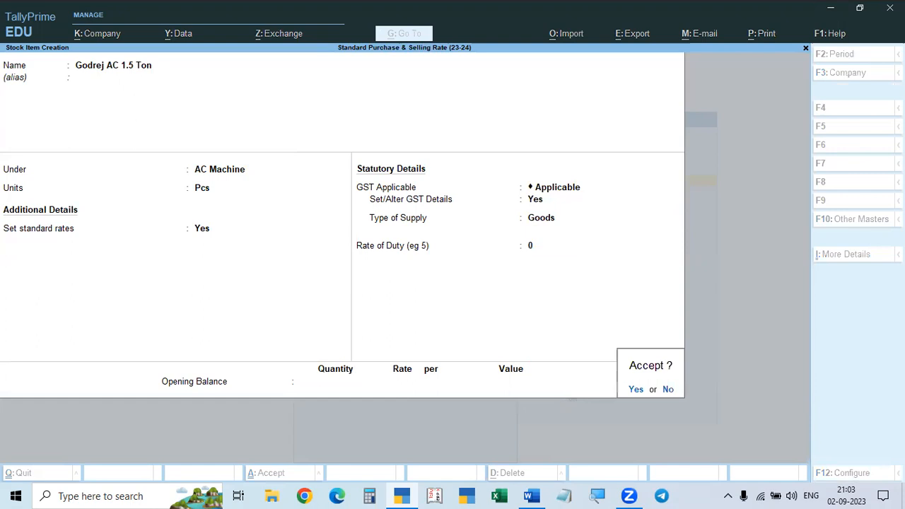
key("Return")
- Leave stock item creation and reopen the stock item Onida TV 40" for alteration
key("Escape")
key("Return")
key("Down")
key("Down")
key("Down")
key("Return")
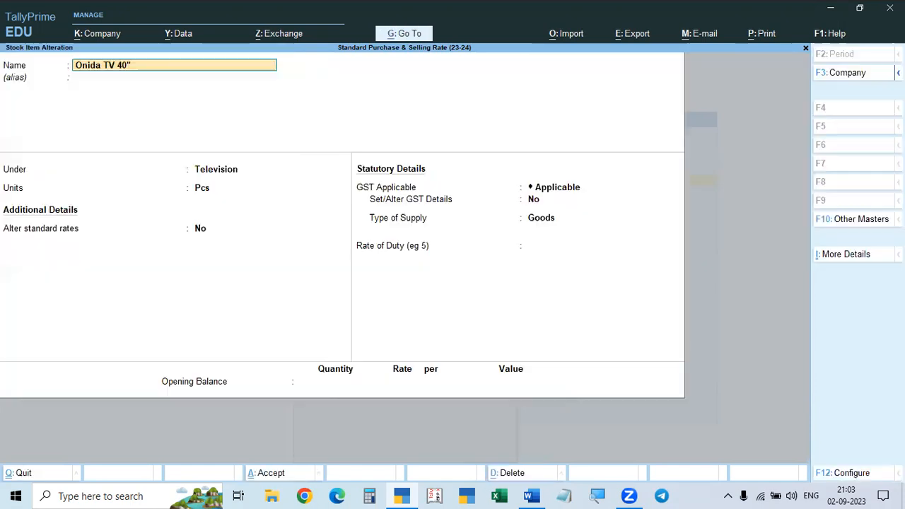
- Review the date-wise standard costs and selling prices of Onida TV 40" and accept them
key("Return")
key("Return")
key("Return")
key("Return")
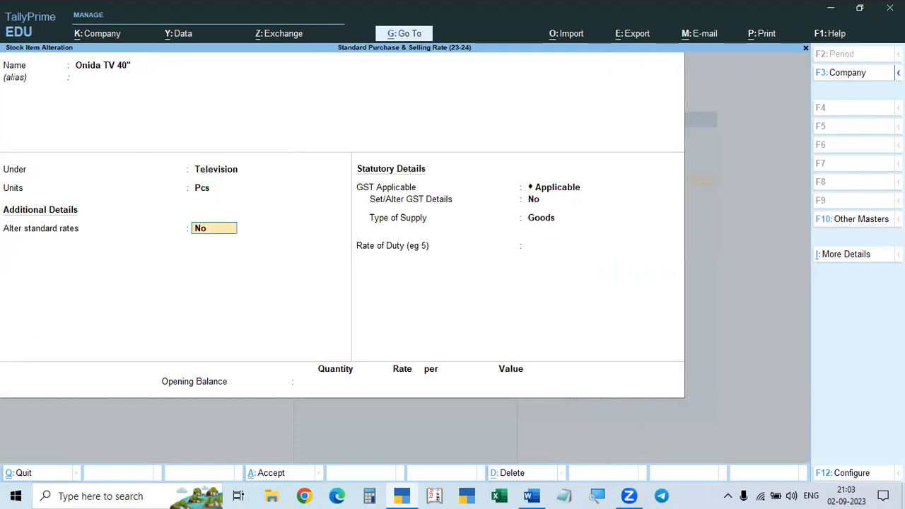
type("y")
key("Return")
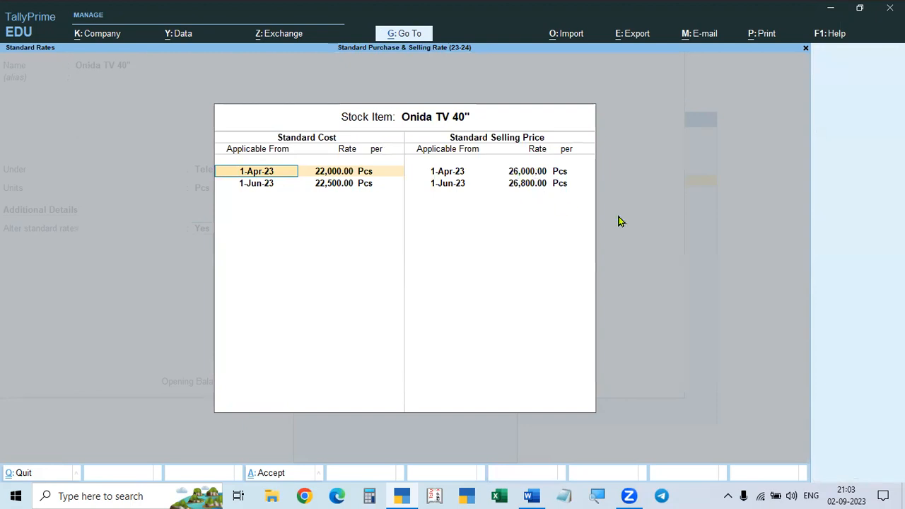
key("ctrl+a")
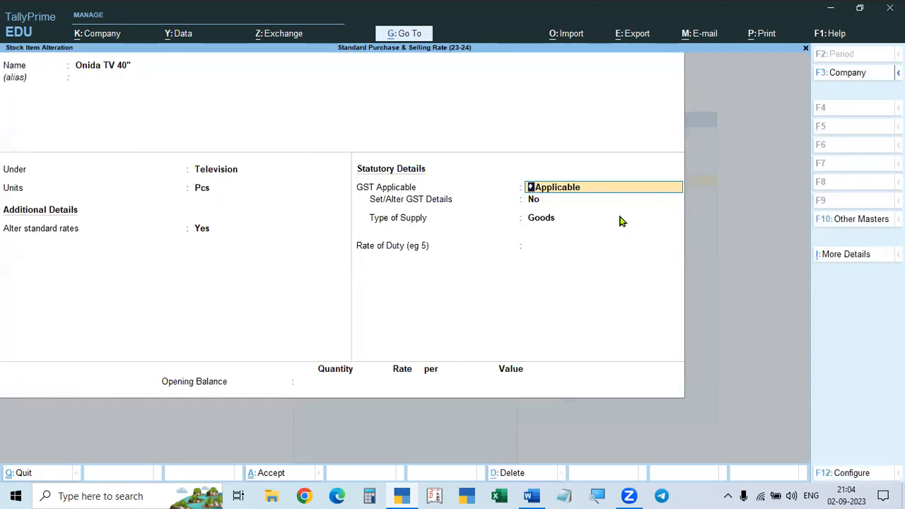
- Set Set/Alter GST Details to Yes for Onida TV 40", go through the GST details, and save the stock item
key("Return")
type("y")
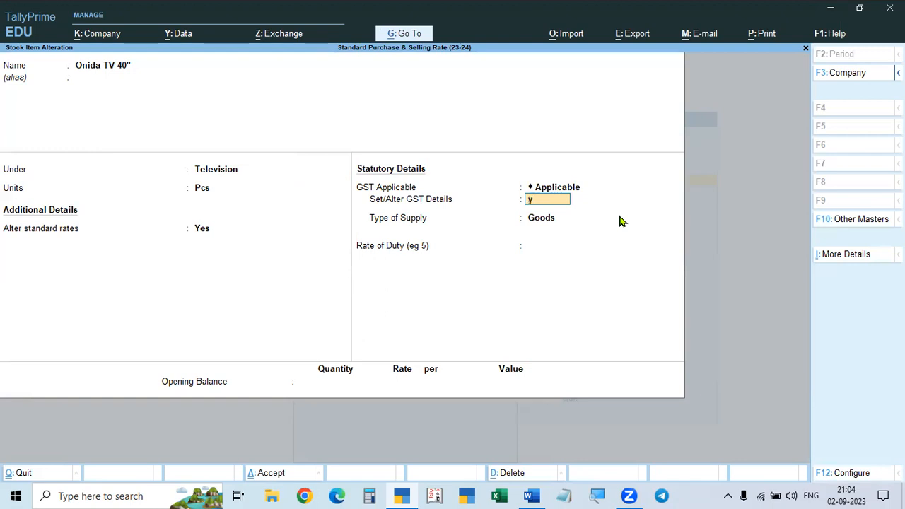
key("Return")
key("Escape")
key("Return")
key("ctrl+a")
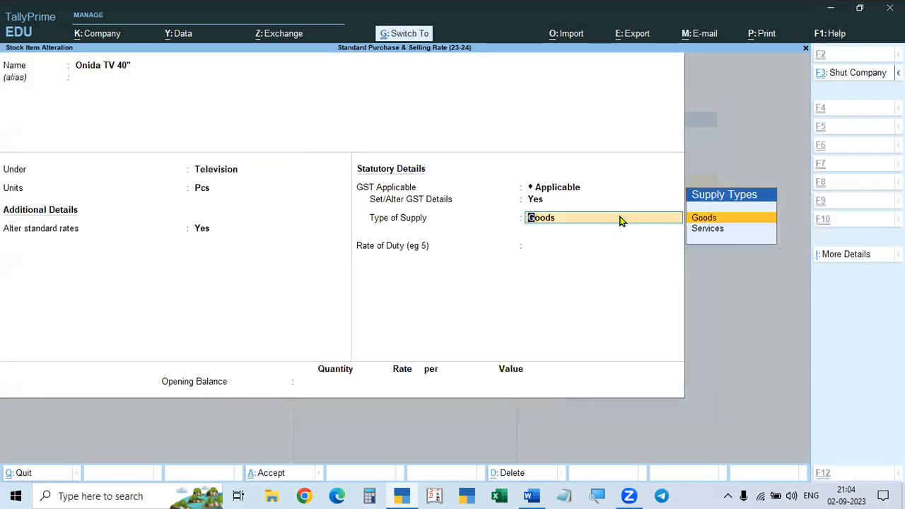
key("ctrl+a")
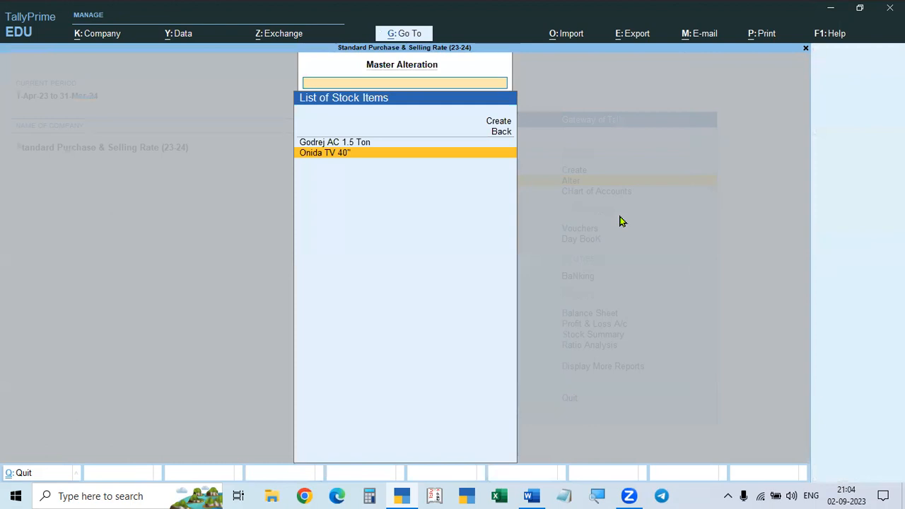
- Leave stock item alteration and open voucher entry
key("Escape")
key("Escape")
key("Up")
key("Down")
key("Down")
key("Down")
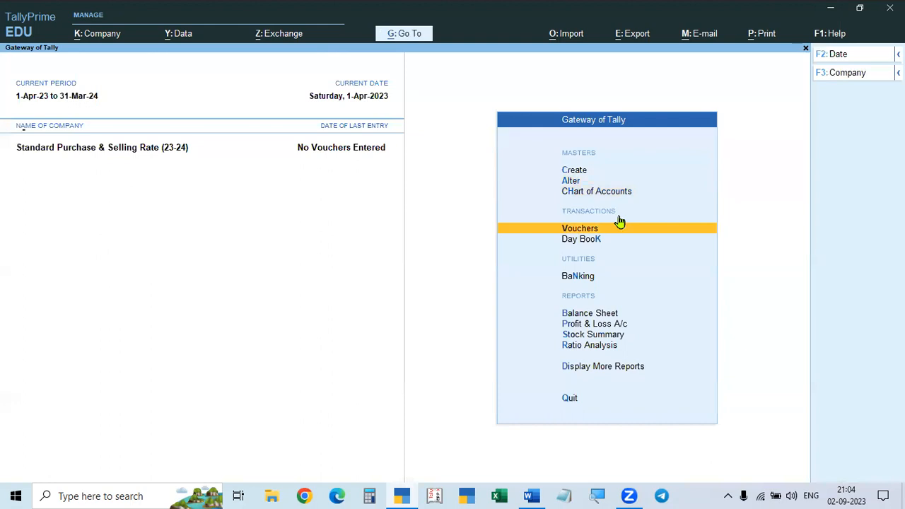
key("Return")
- Set the voucher date to 1-Apr-23 and switch to a Purchase voucher
key("F2")
type("1-4")
key("Return")
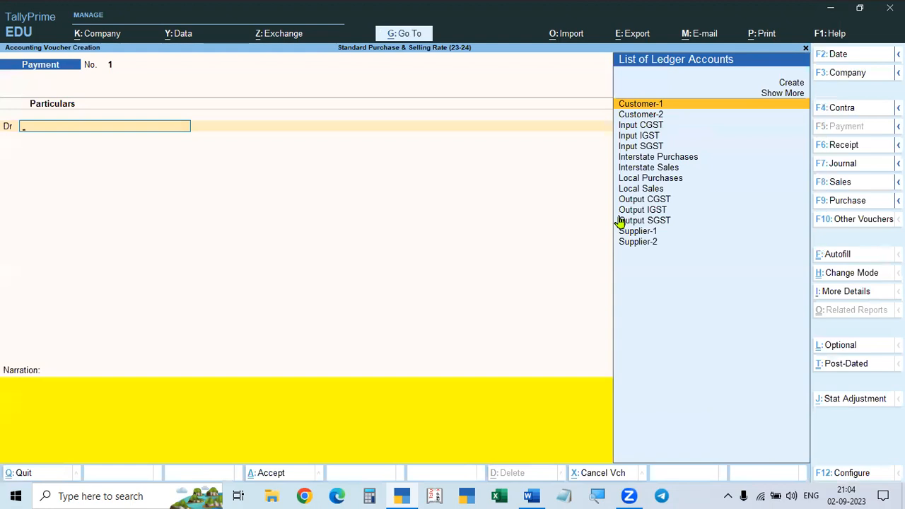
left_click(847, 200)
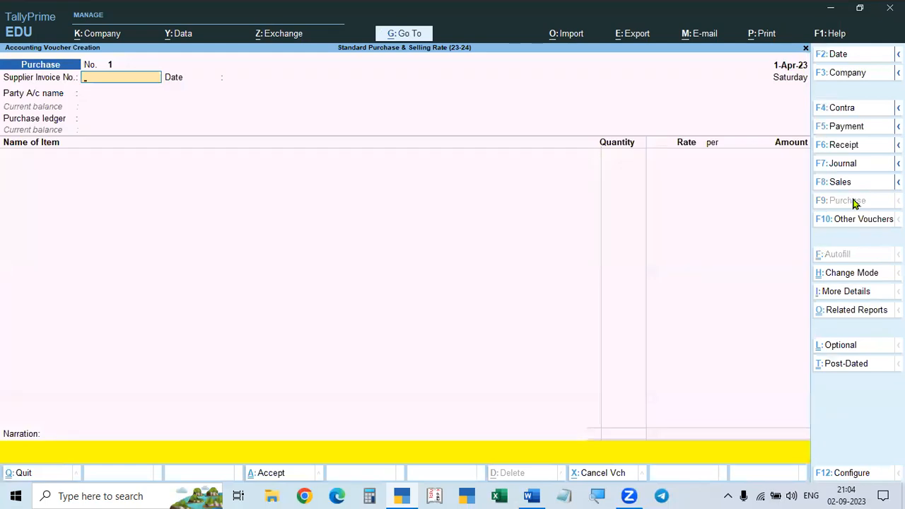
- Enter supplier invoice number 0258 dated 1-Apr-23 and choose Supplier-1 as the party, accepting its receipt and party details
type("0258")
key("Return")
key("Return")
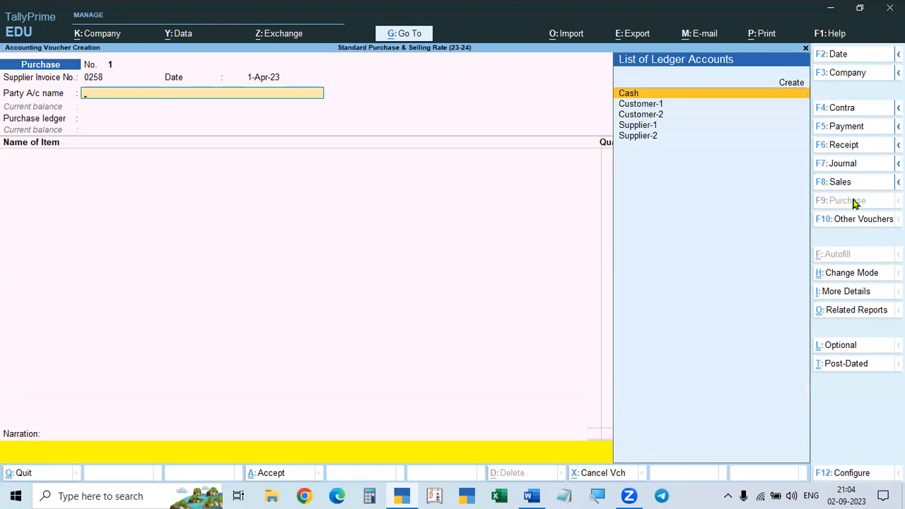
key("Down")
key("Down")
key("Down")
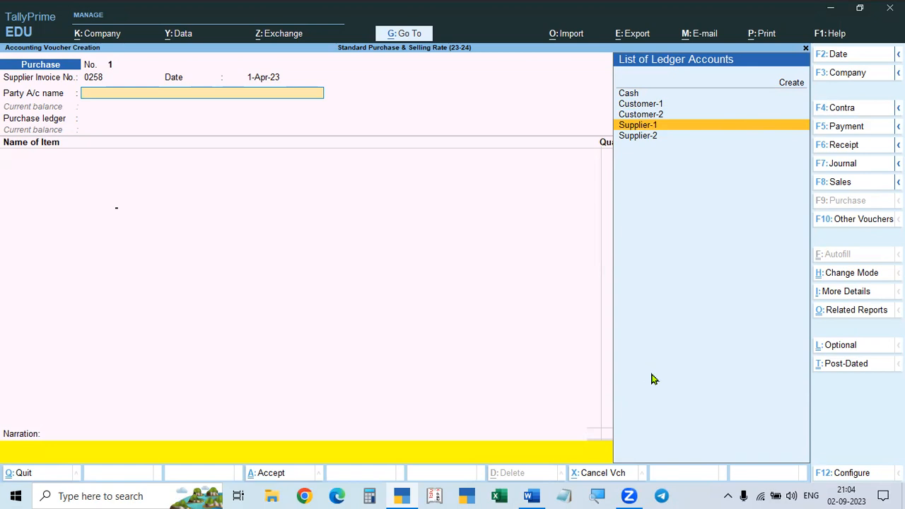
key("Return")
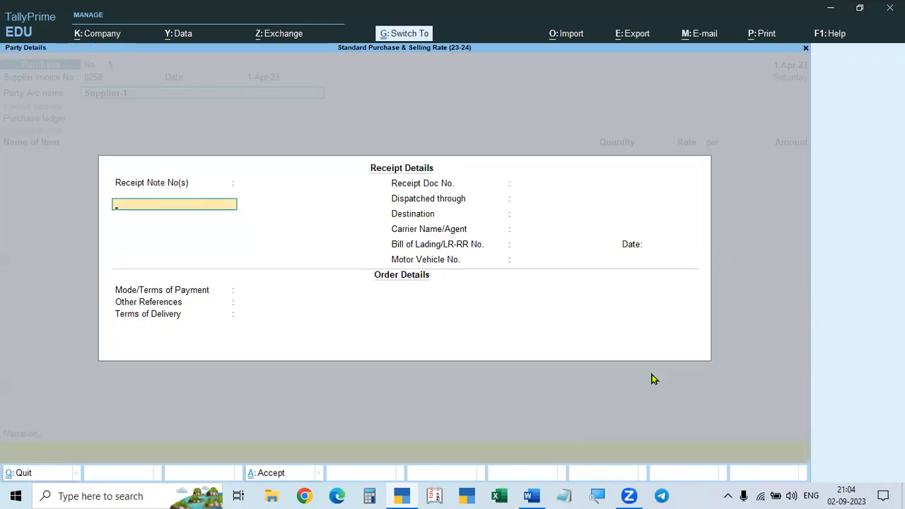
key("ctrl+a")
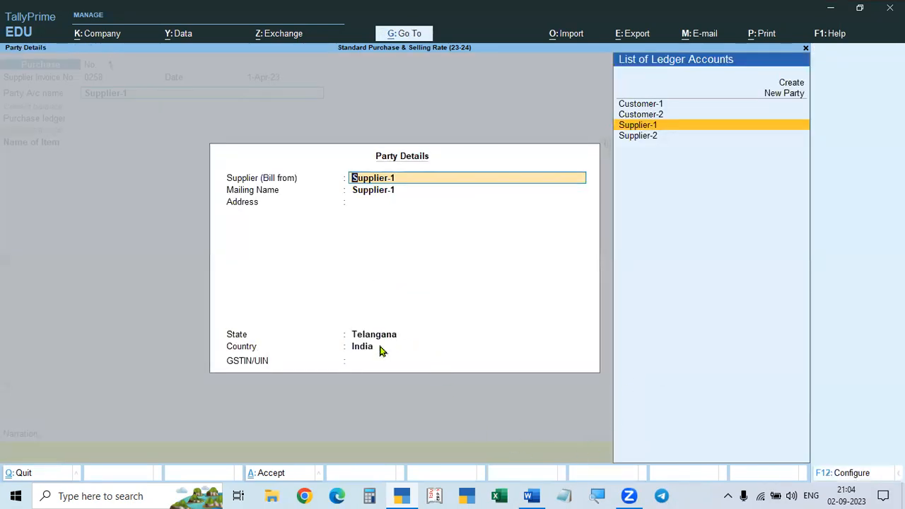
key("ctrl+a")
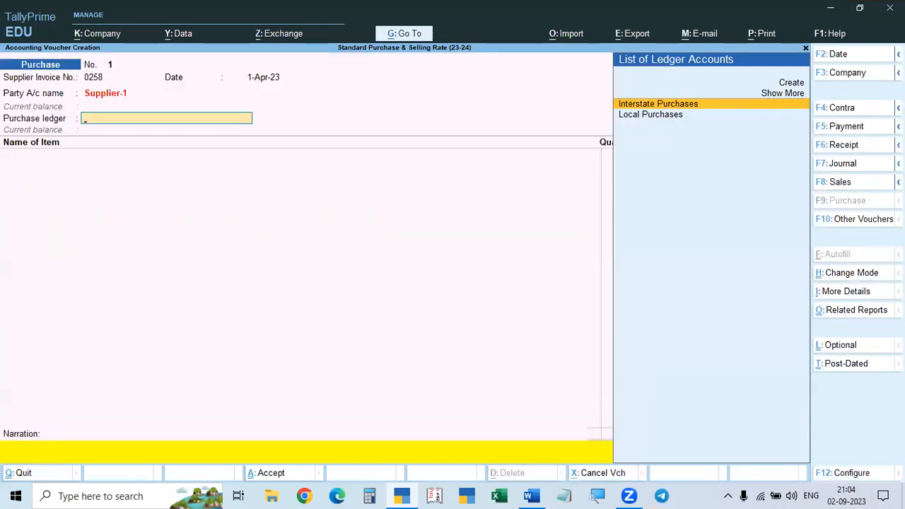
- Choose Local Purchases as the purchase ledger and Godrej AC 1.5 Ton as the item
key("Down")
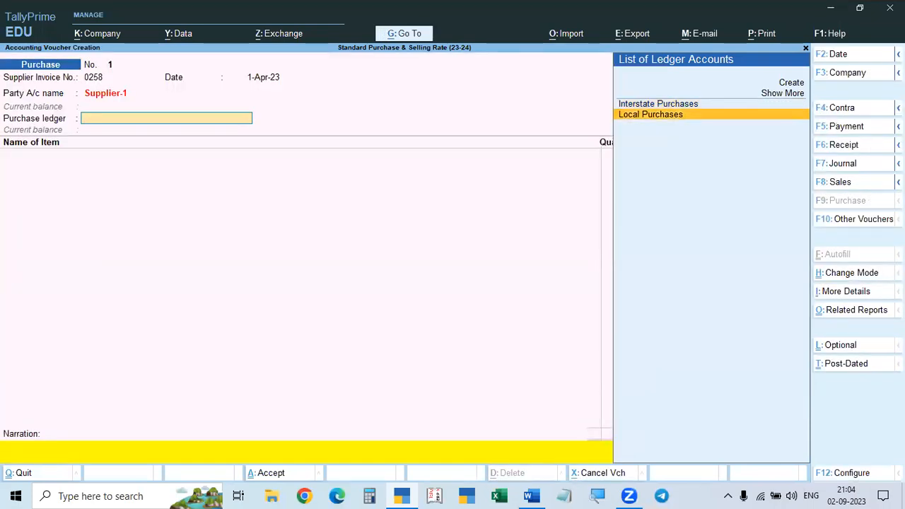
key("Return")
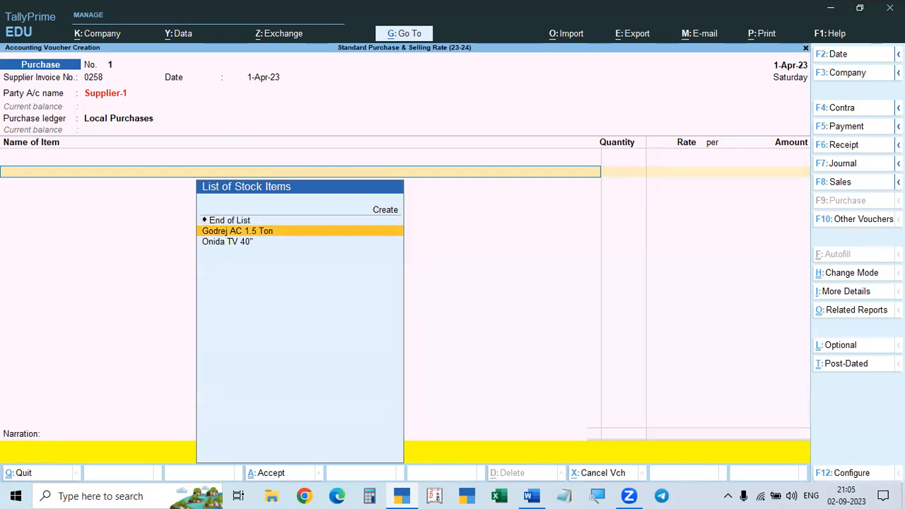
key("Return")
key("BackSpace")
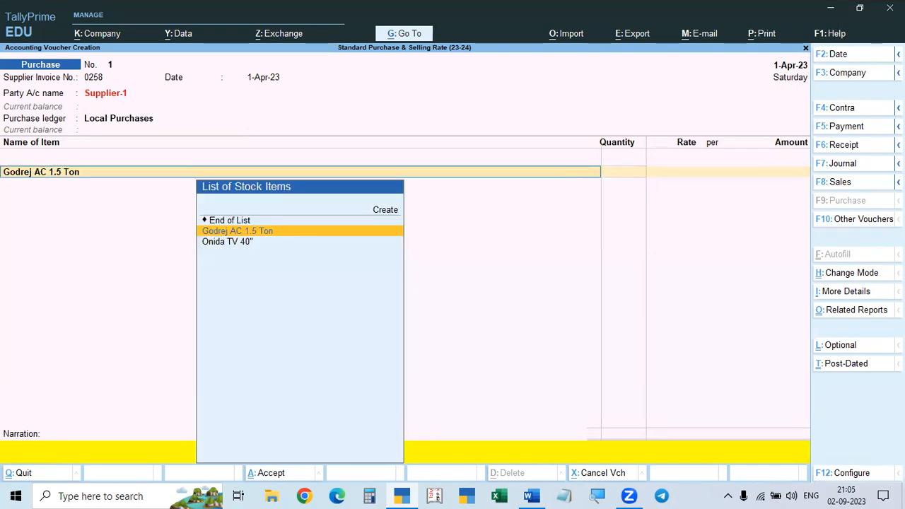
- From the voucher, open Godrej AC 1.5 Ton for alteration, review its standard rates, and return to the purchase entry
key("ctrl+Return")
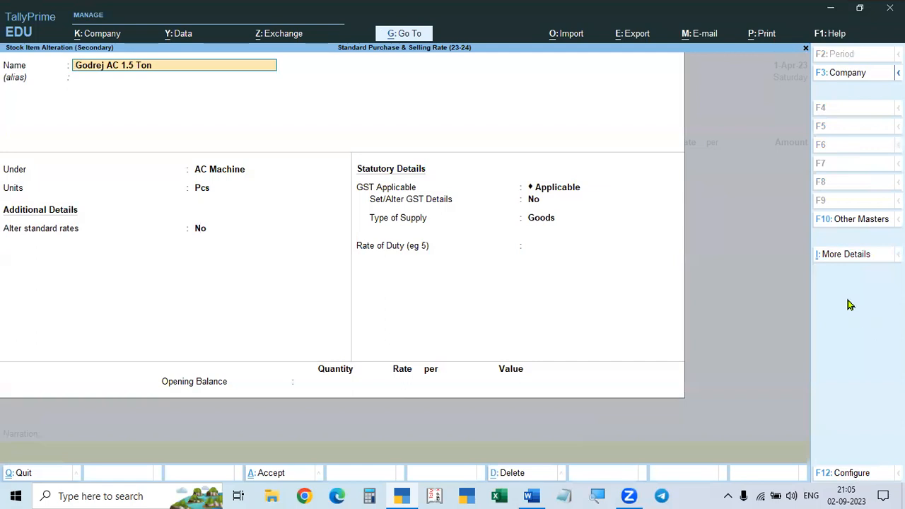
left_click(198, 232)
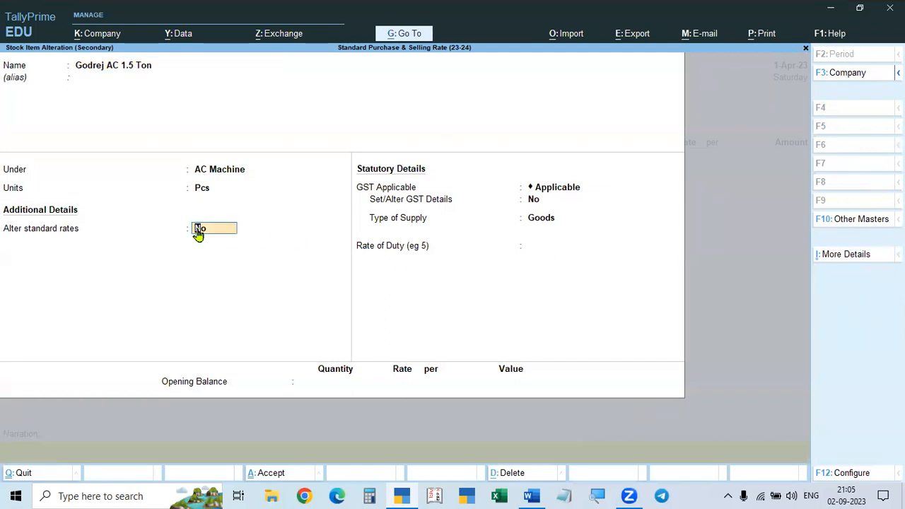
key("y")
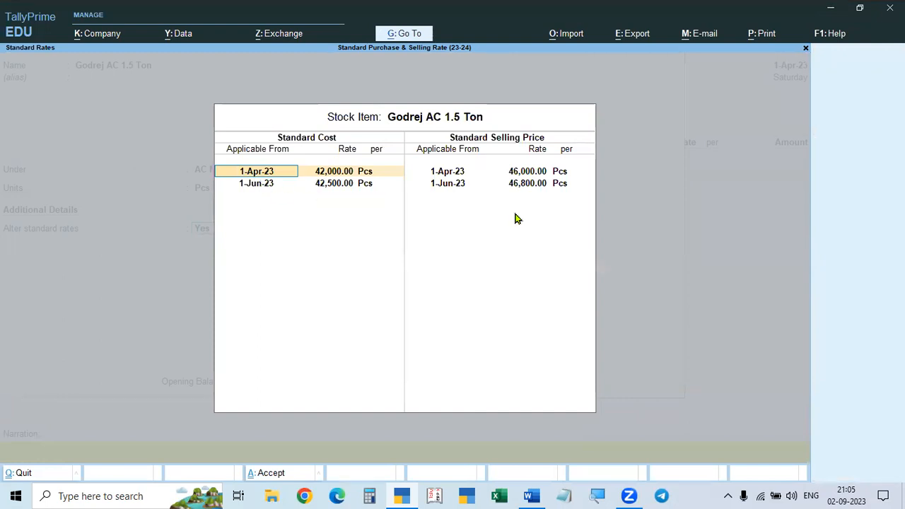
key("BackSpace")
key("Escape")
key("Return")
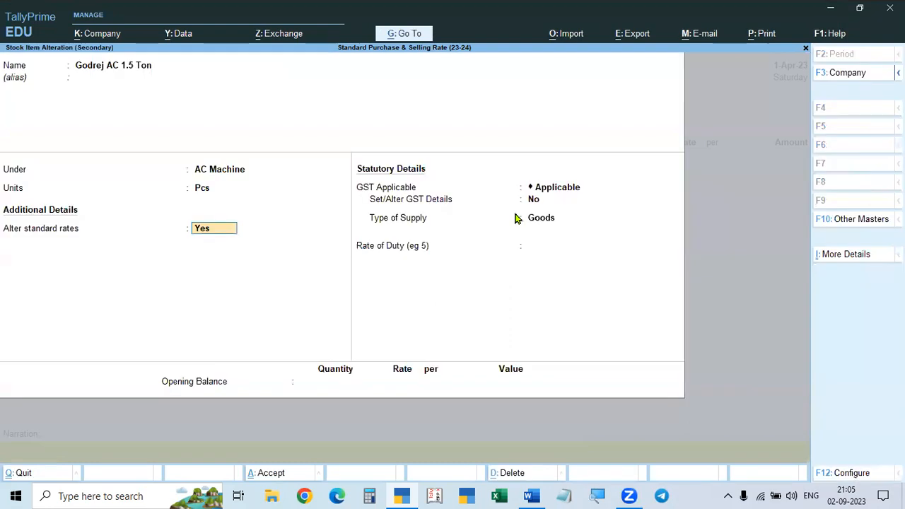
key("ctrl+a")
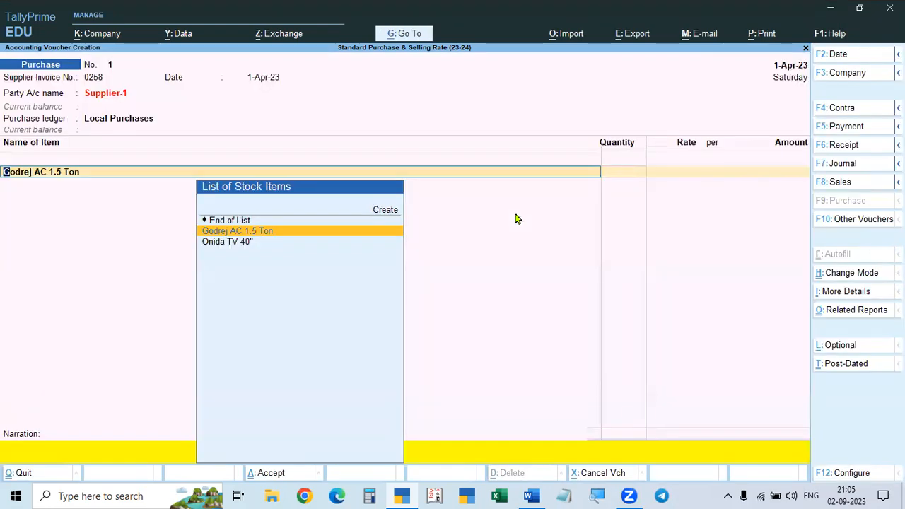
- Enter a quantity of 2 Pcs for Godrej AC 1.5 Ton and accept the standard rate filled in
key("Return")
type("2")
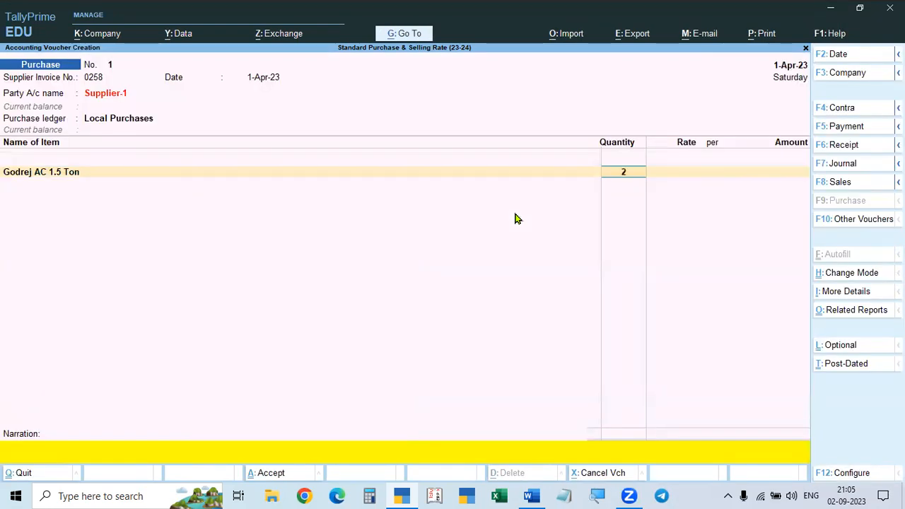
key("Return")
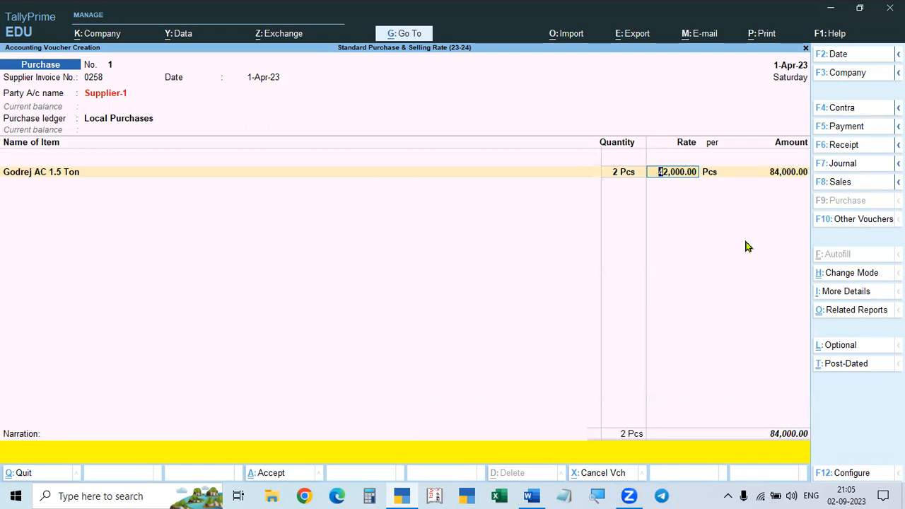
key("Return")
key("Return")
key("Return")
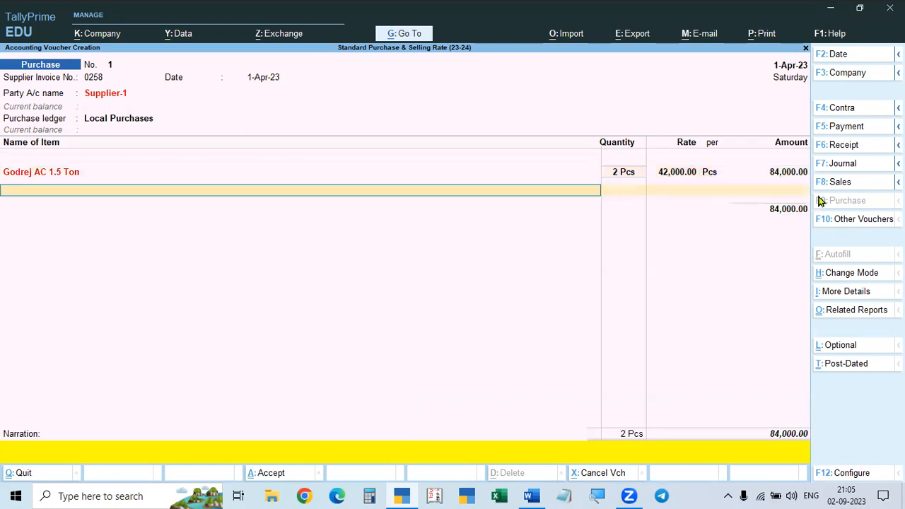
- End the item list and add the Input CGST and Input SGST ledgers with their calculated amounts
key("Return")
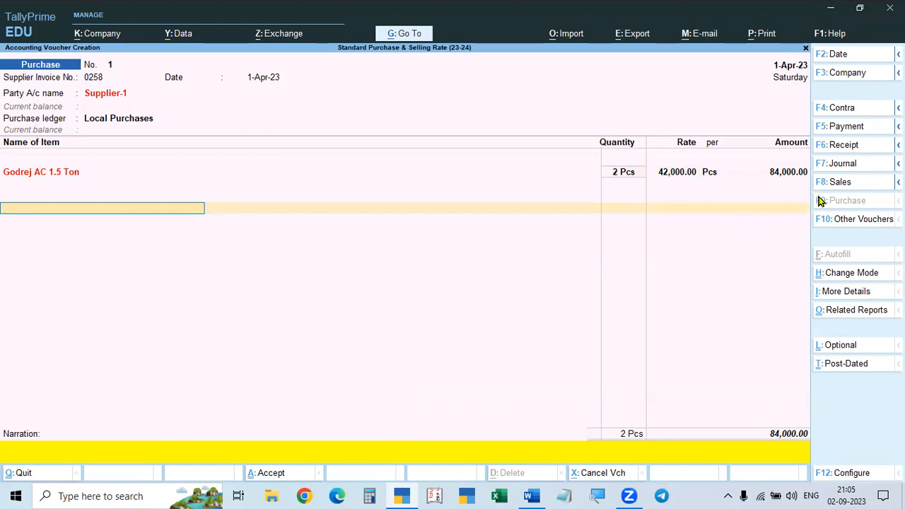
type("Cgs")
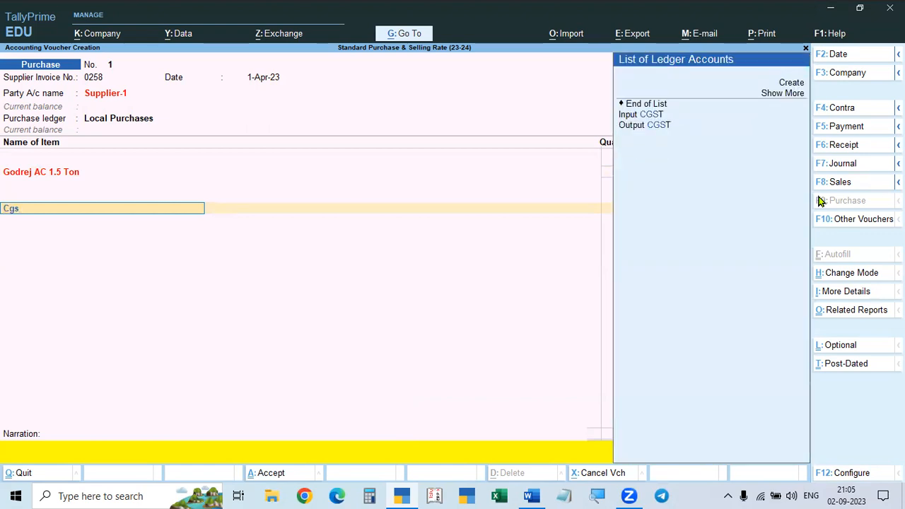
key("Down")
key("Return")
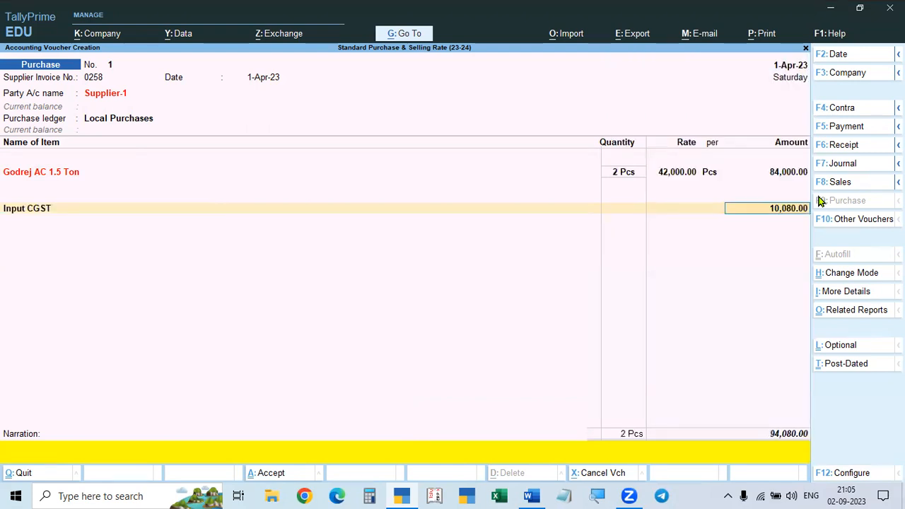
key("Return")
type("Sgst")
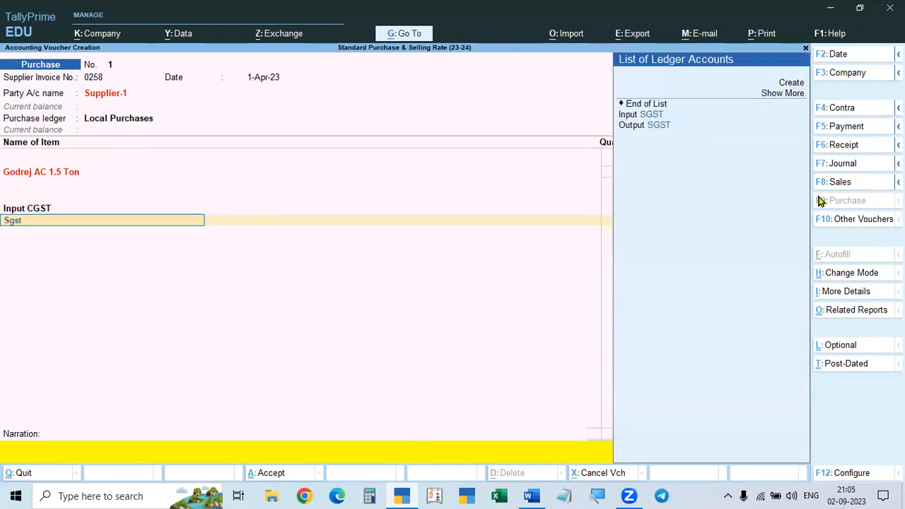
key("Down")
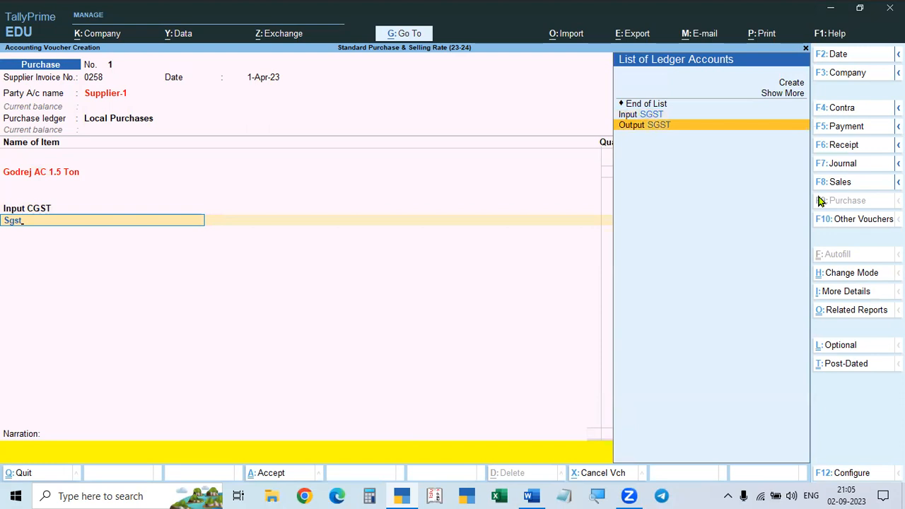
key("Up")
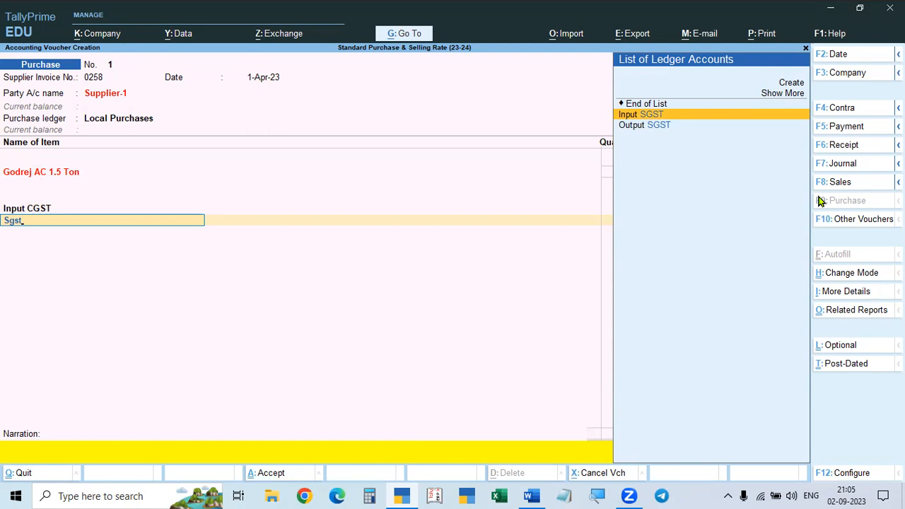
key("Return")
key("Return")
- Accept the bill-wise details for Supplier-1 as New Ref 0258 and save the purchase voucher
key("Return")
key("Return")
key("Return")
key("Return")
key("Return")
key("Return")
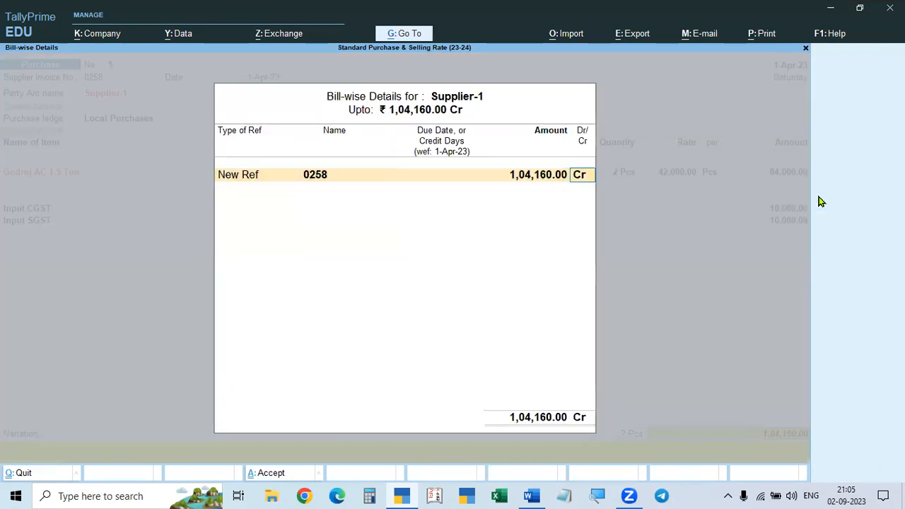
key("Return")
key("Return")
key("Return")
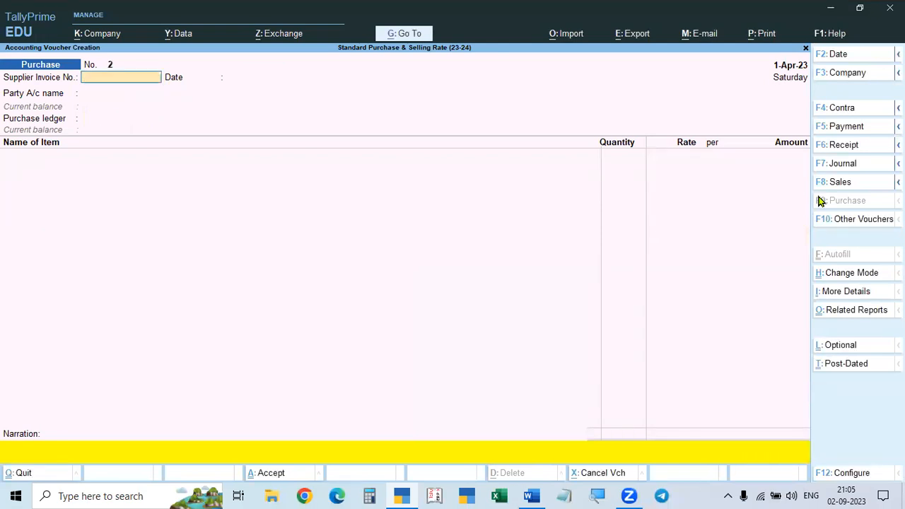
key("F2")
type("1.6")
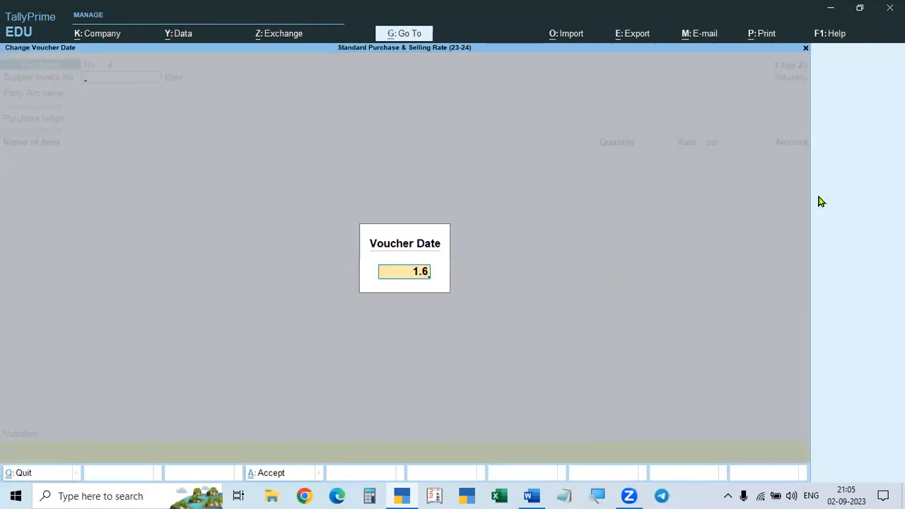
key("Return")
key("Escape")
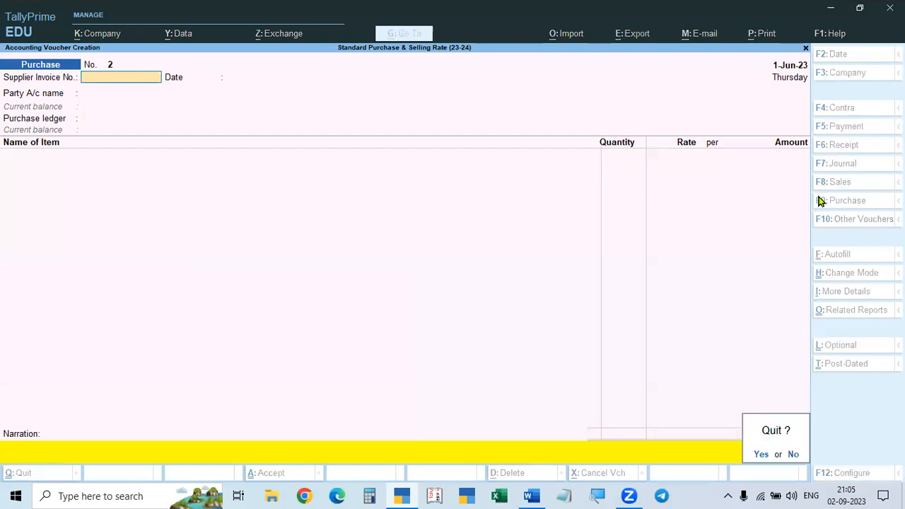
key("y")
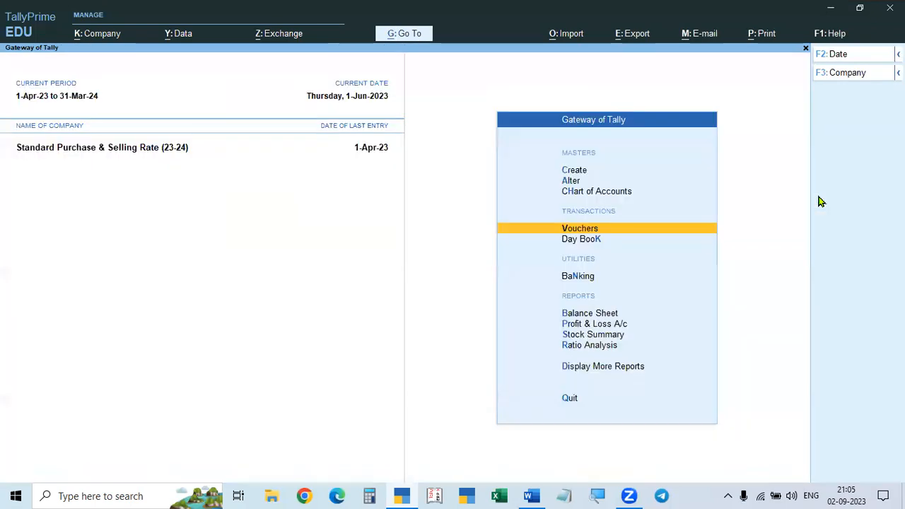
- Reopen voucher entry, date the purchase voucher 2-Jun-23, and enter supplier invoice number 1265 with the same invoice date
key("Return")
key("F2")
type("2.6")
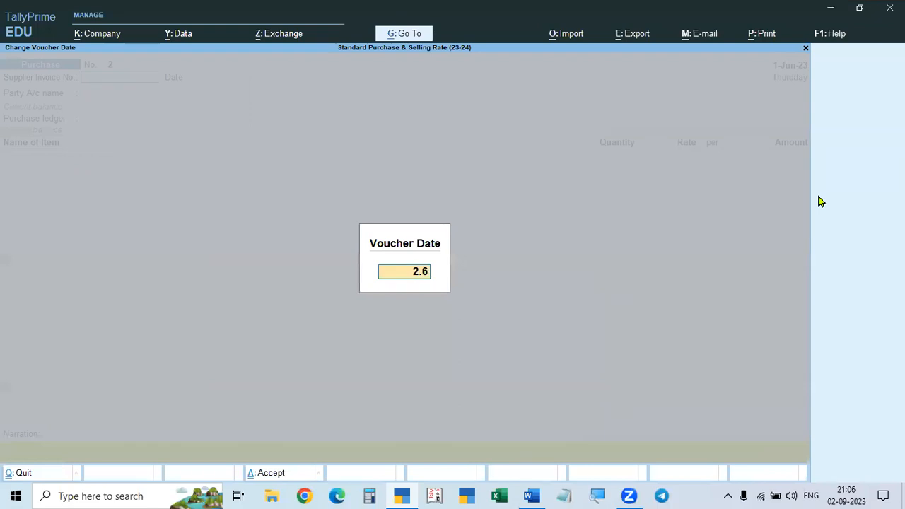
key("Return")
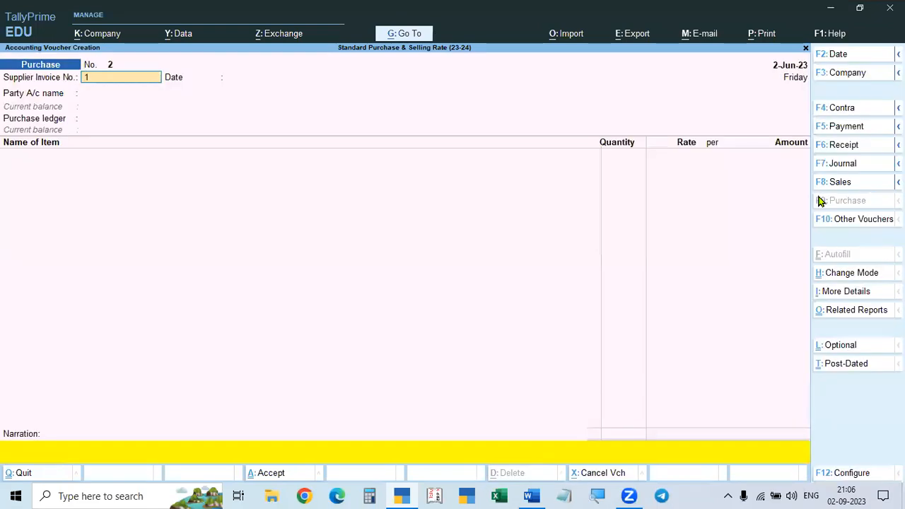
type("1265")
key("Return")
key("Return")
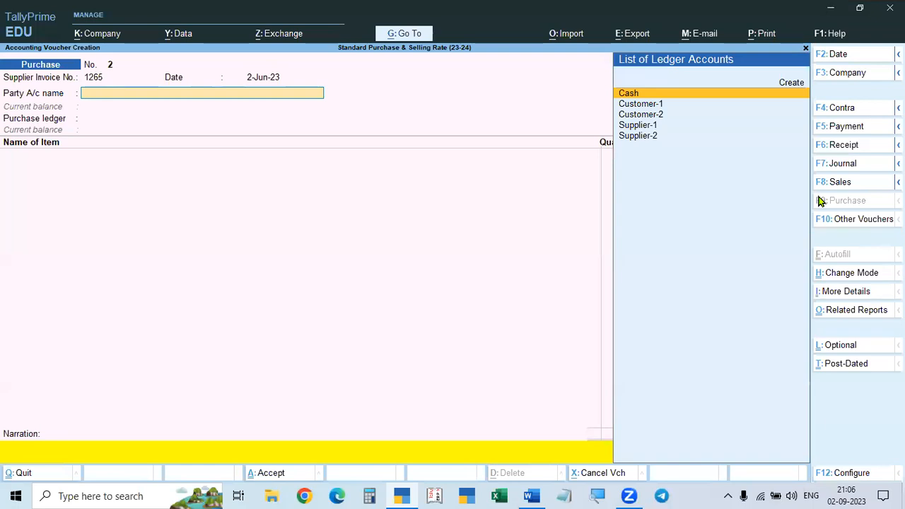
- Select Supplier-1 as the party, accept its receipt and party details unchanged, and choose Local Purchases as the purchase ledger
key("Down")
key("Down")
key("Down")
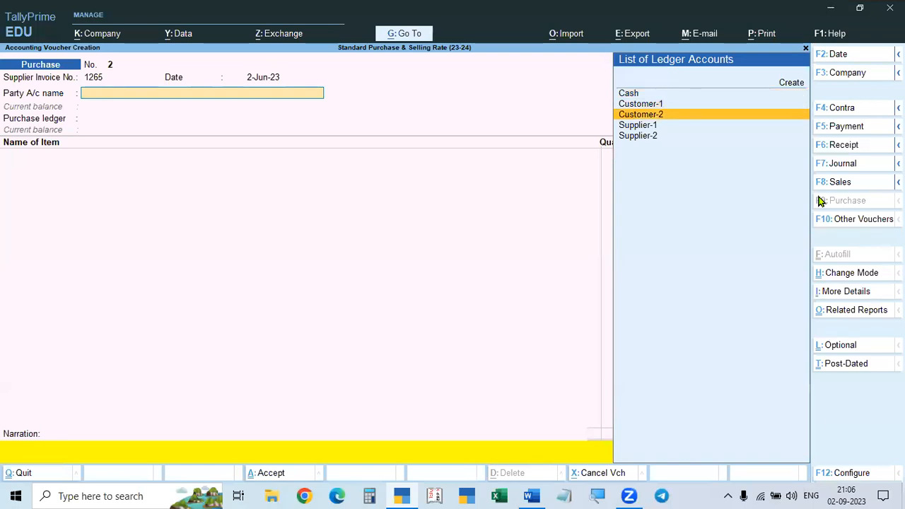
key("Return")
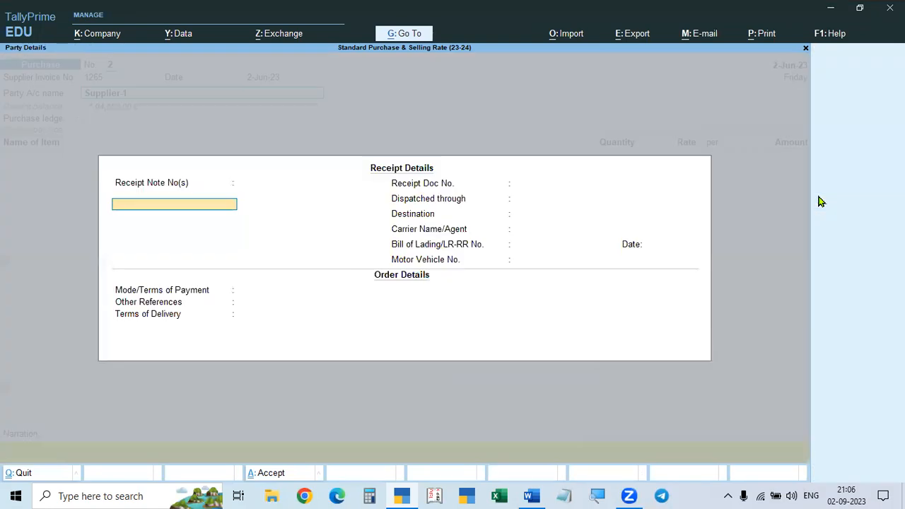
key("ctrl+a")
key("ctrl+a")
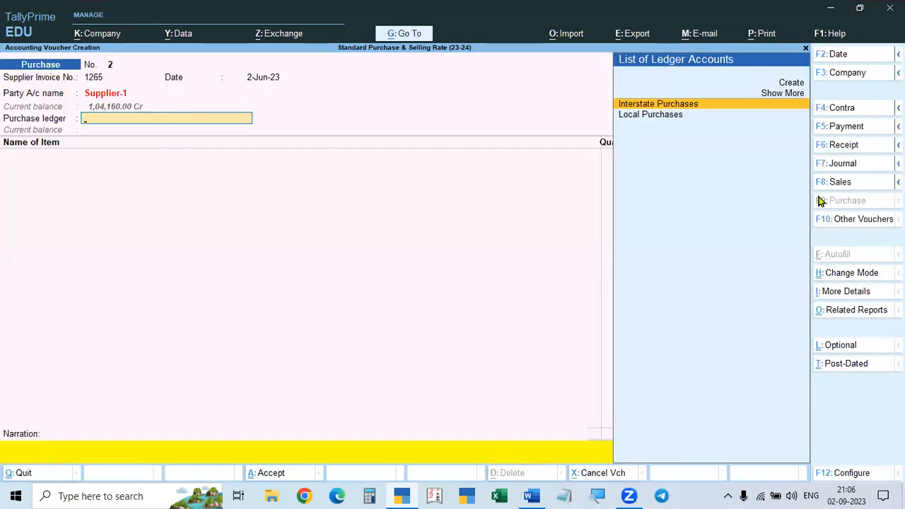
key("Down")
key("Return")
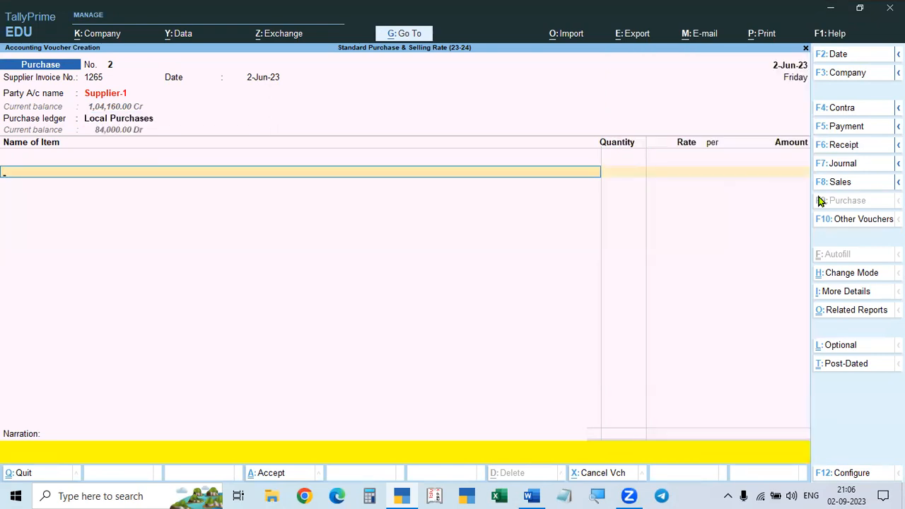
type("G")
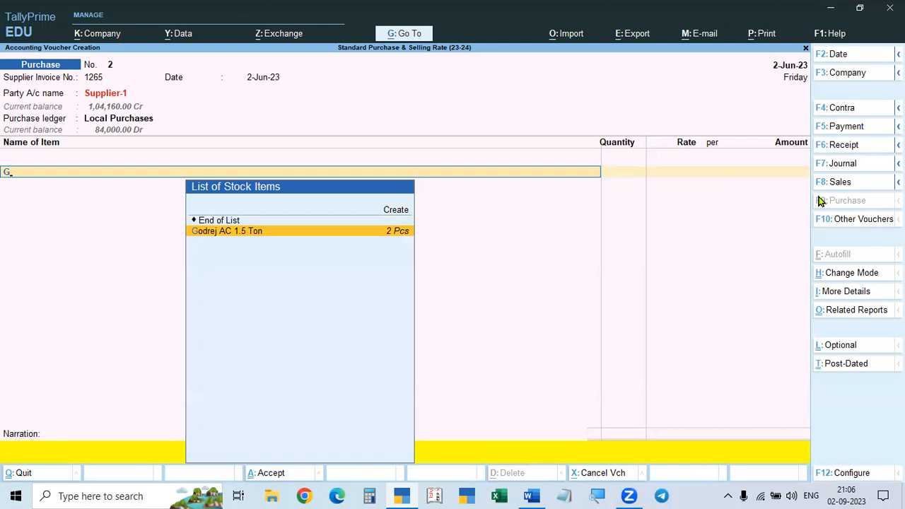
key("Return")
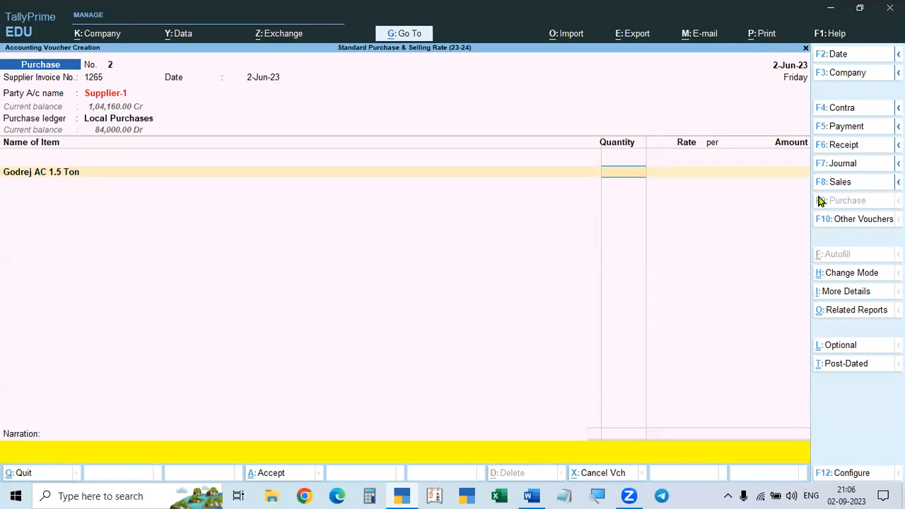
key("BackSpace")
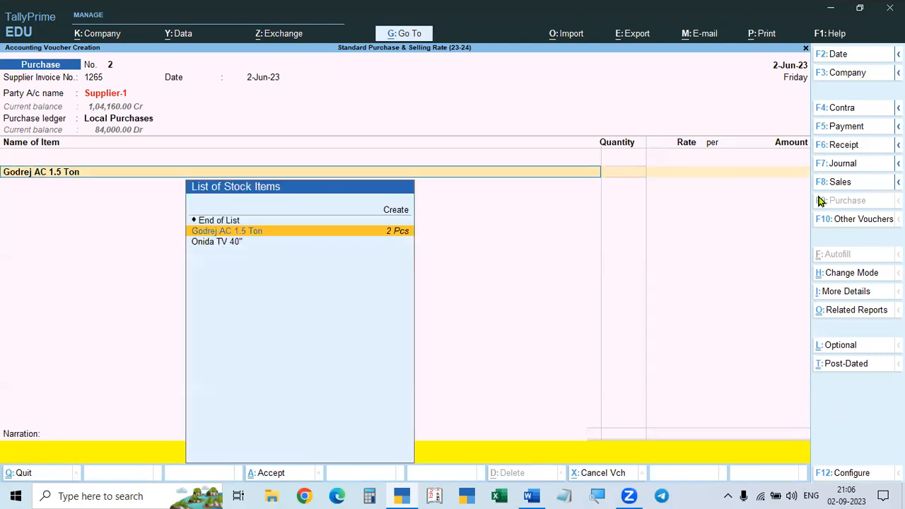
- Set the purchase item to Onida TV 40" in place of Godrej AC 1.5 Ton
key("Down")
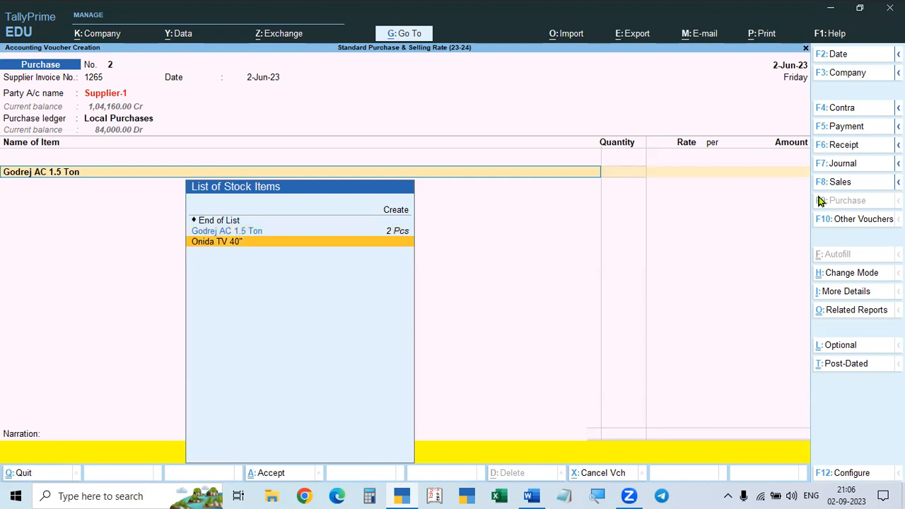
key("Return")
key("BackSpace")
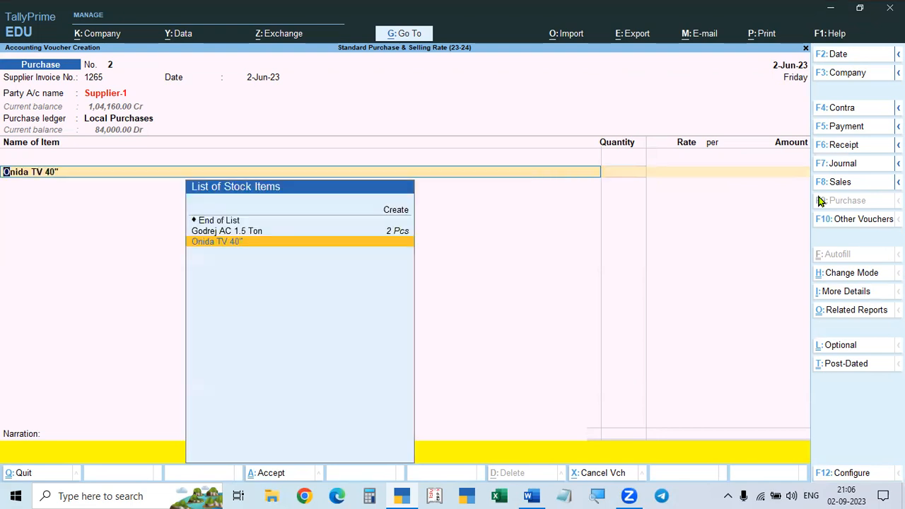
- From the voucher, open Onida TV 40" for alteration, review its date-wise standard cost and selling rates, and return to the purchase entry
key("ctrl+Return")
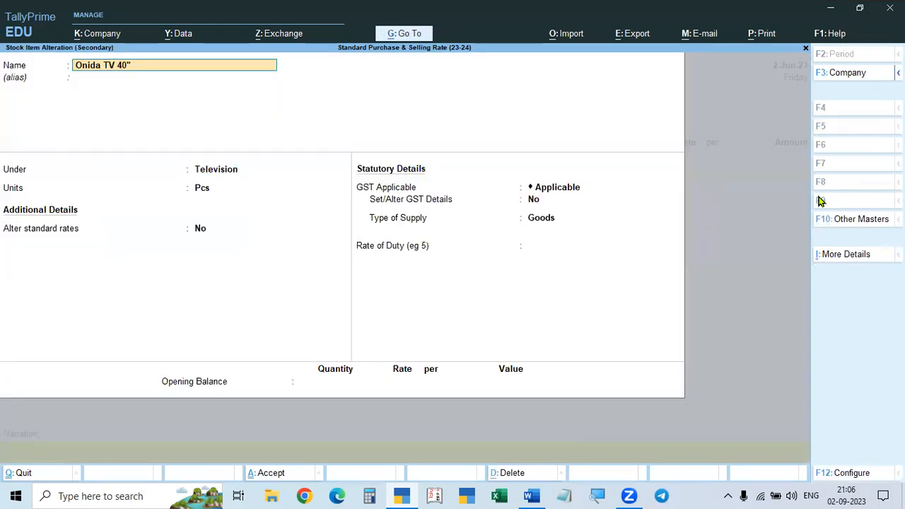
left_click(199, 229)
key("y")
key("Return")
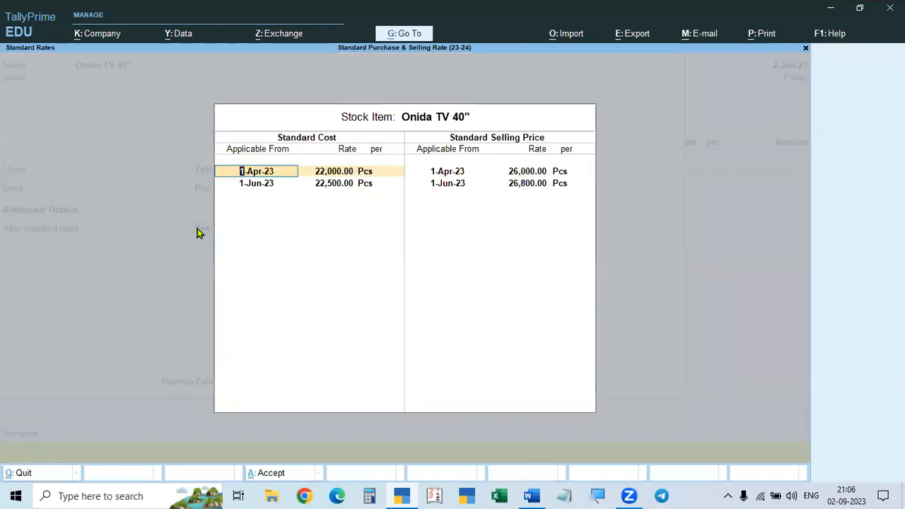
key("Escape")
key("Escape")
key("y")
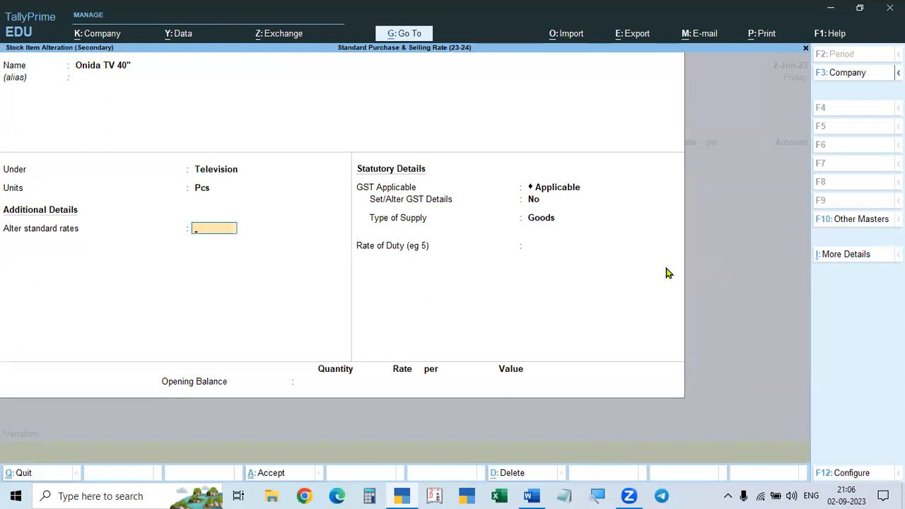
key("ctrl+a")
- Accept Onida TV 40" as the item and enter a quantity of 2 Pcs
key("Return")
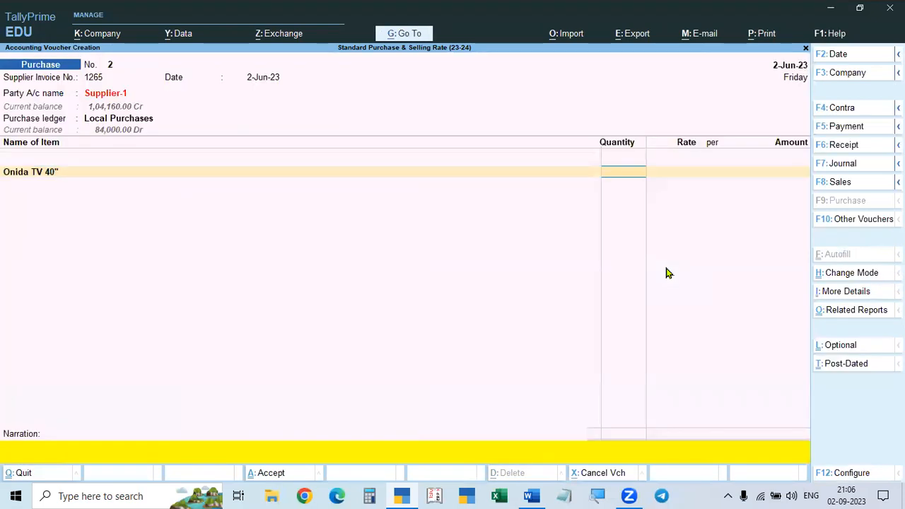
key("Return")
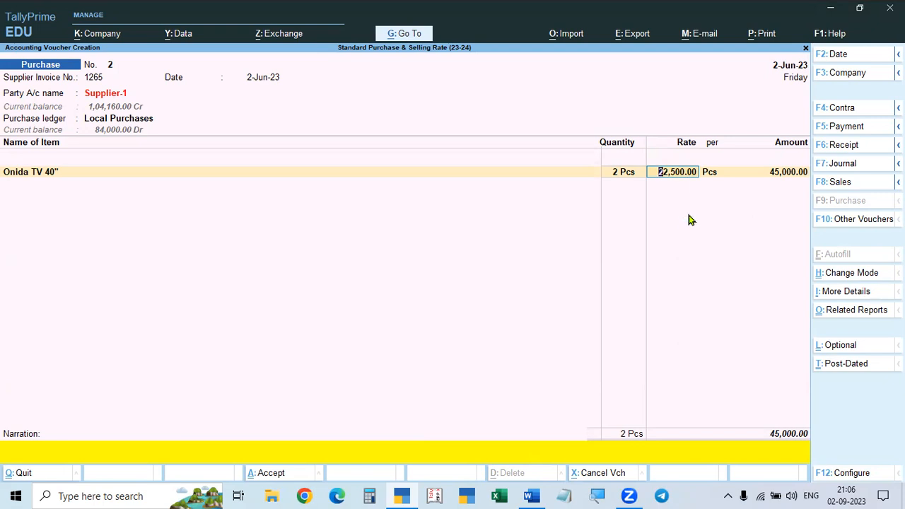
- Clear the rate of Onida TV 40" and go back through the quantity so the standard rate is filled in again
type("22000")
key("BackSpace")
key("BackSpace")
key("BackSpace")
key("BackSpace")
key("BackSpace")
key("BackSpace")
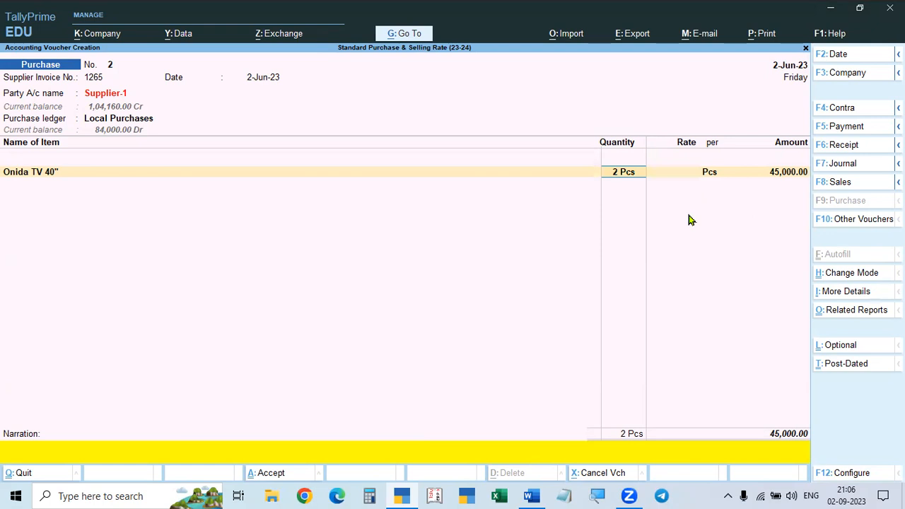
key("BackSpace")
key("Return")
key("Return")
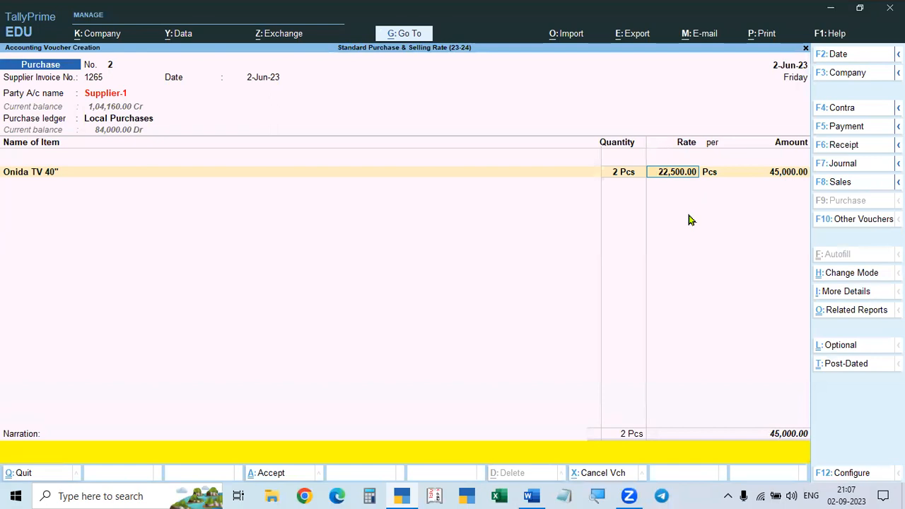
- Accept the standard rate and amount for Onida TV 40" and end the item list
key("Return")
key("Return")
key("Return")
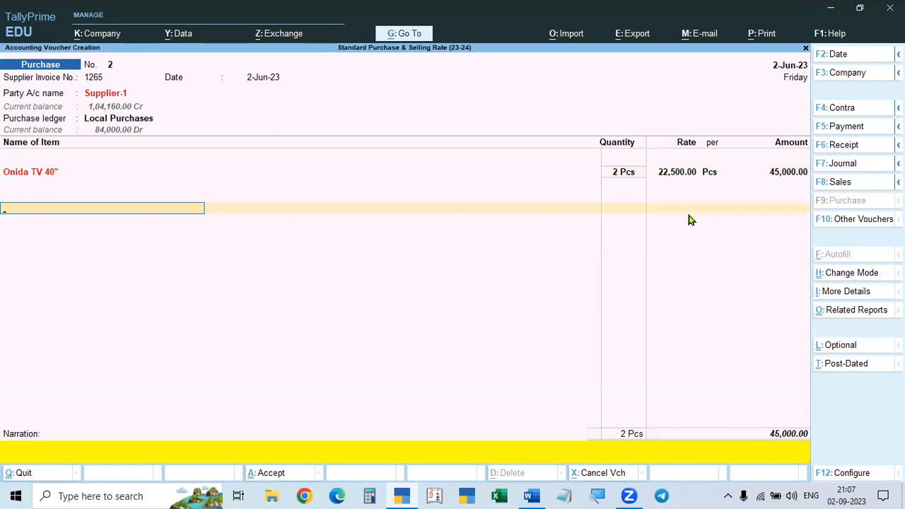
- Add the Input CGST and Input SGST ledgers with their calculated amounts to the purchase voucher
type("Cgst")
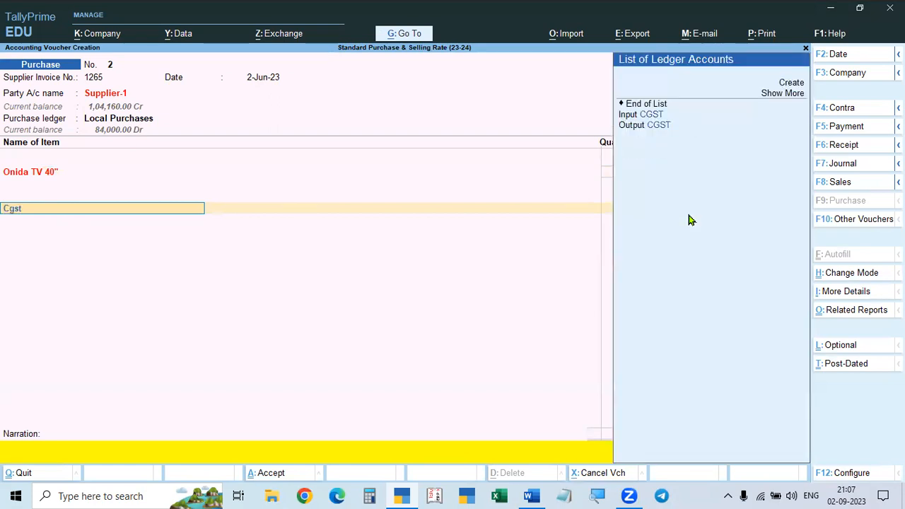
key("Return")
key("Return")
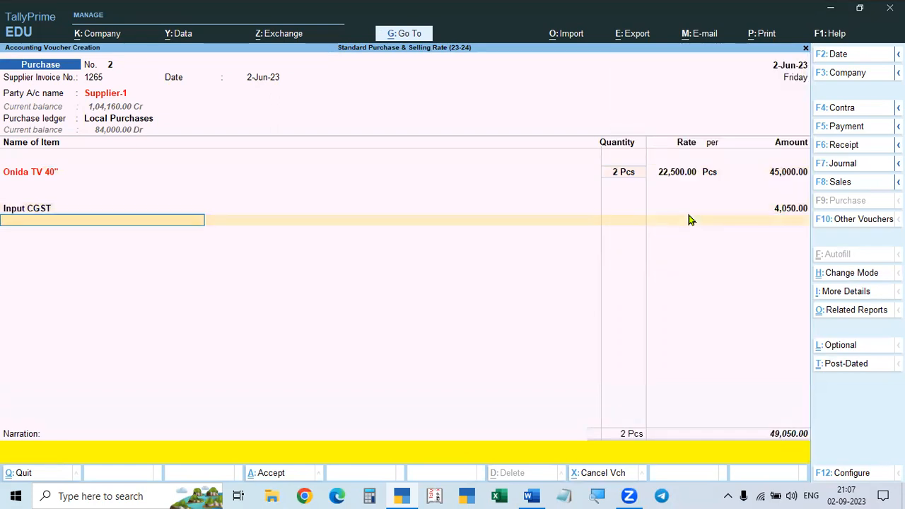
type("Sgst")
key("Down")
key("Down")
key("Up")
key("Return")
key("Return")
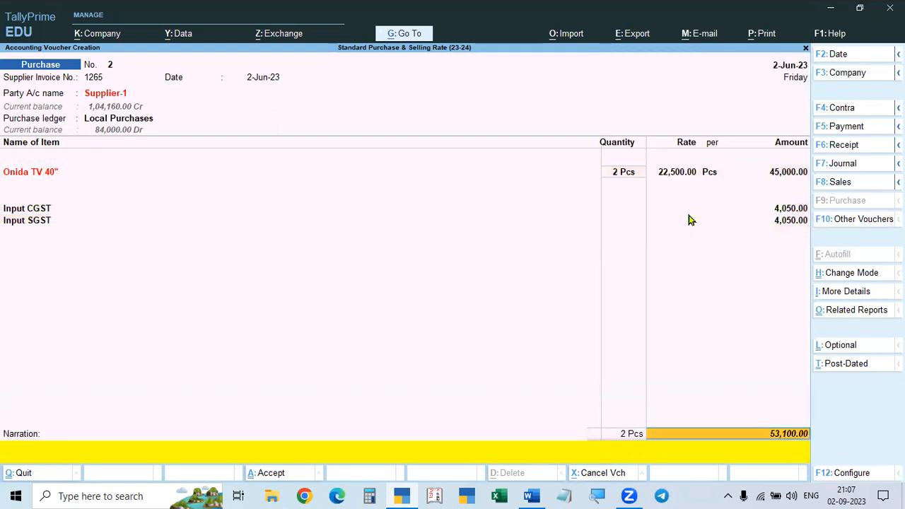
- Accept the default bill-wise details for Supplier-1 and save the purchase voucher
key("Return")
key("Return")
key("Return")
key("Return")
key("Return")
key("Return")
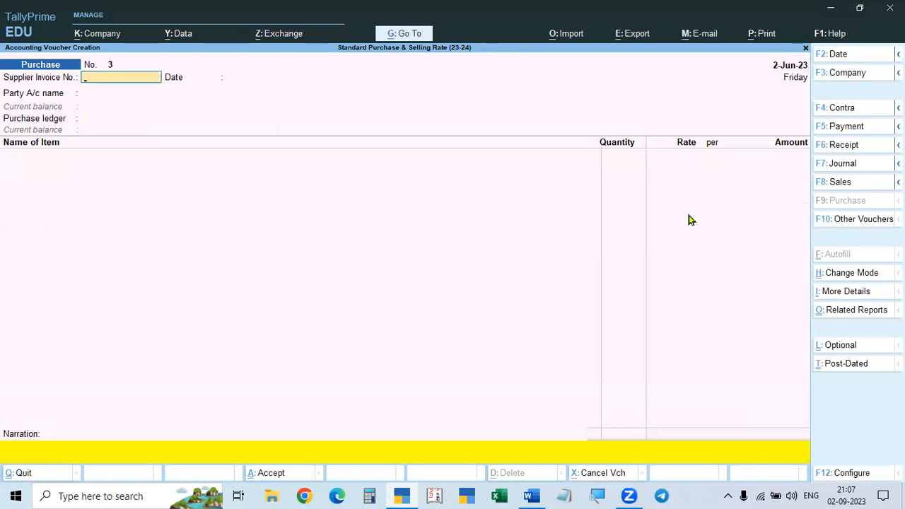
- Change the voucher date to 2-Apr-23 and switch the entry to a Sales voucher
key("F2")
type("2.4")
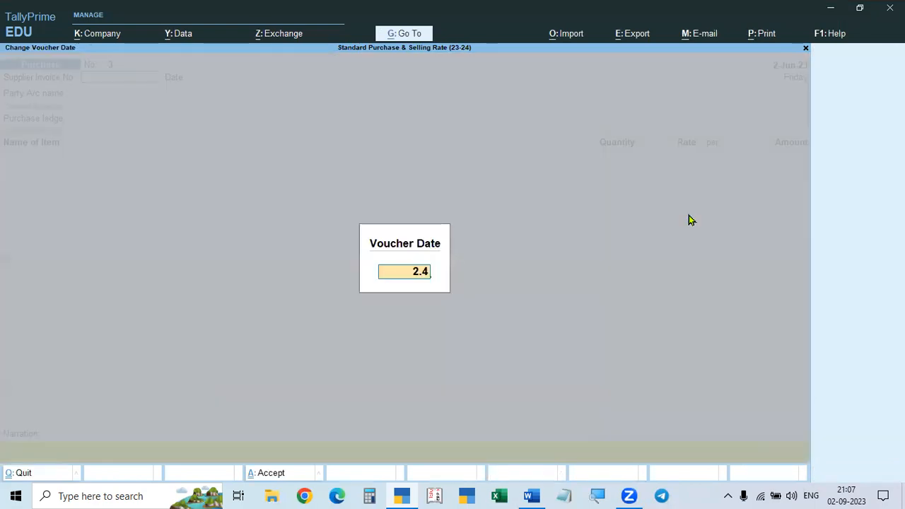
key("Return")
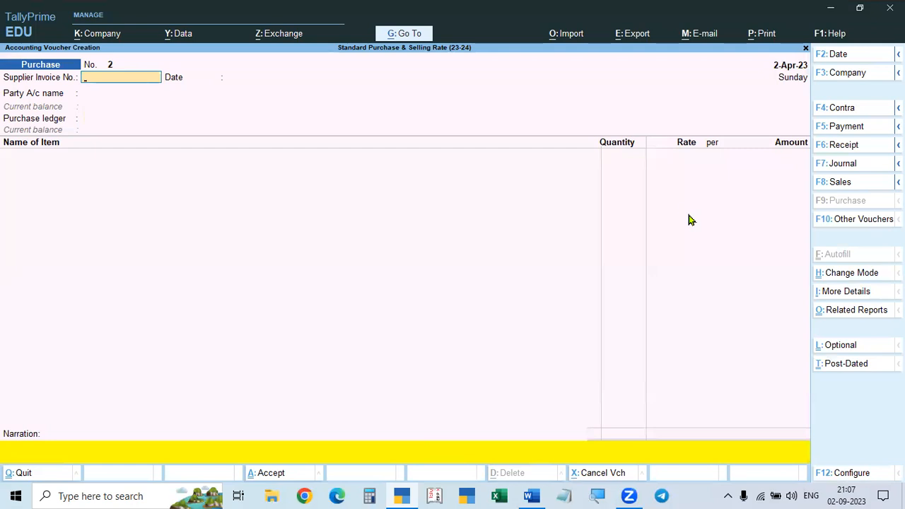
key("F8")
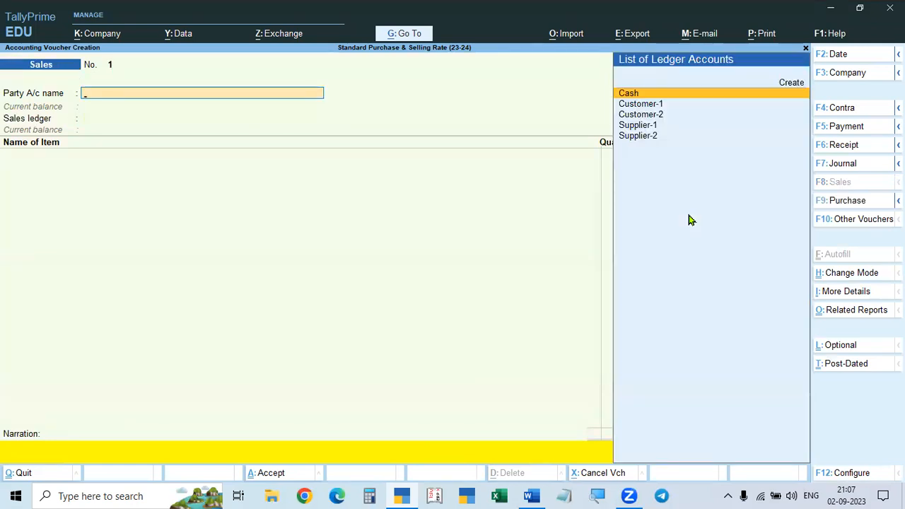
- Select Customer-2 as the party, accept its dispatch and party details unchanged, and choose Interstate Sales as the sales ledger
key("Down")
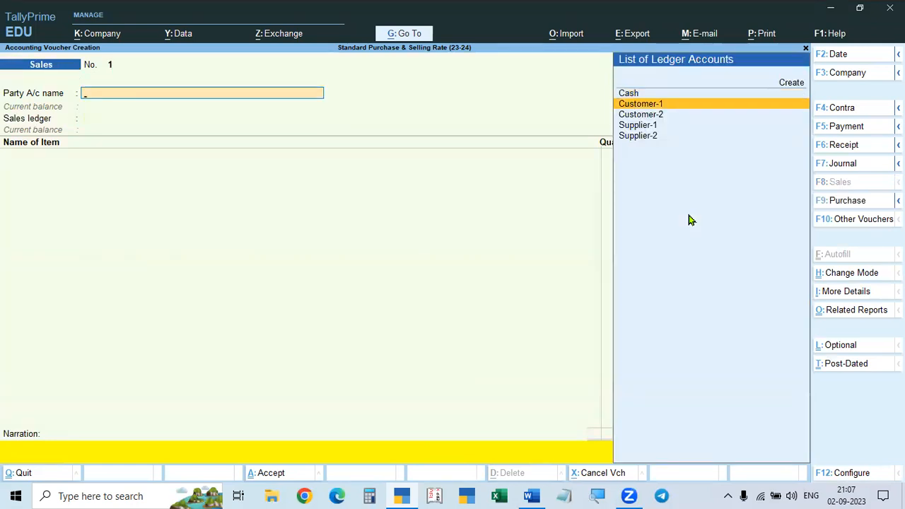
key("Down")
key("Return")
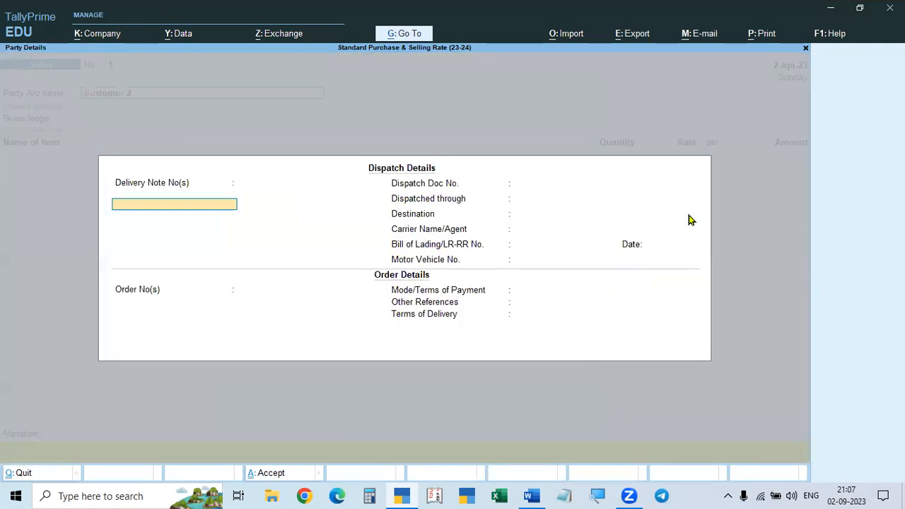
key("ctrl+a")
key("ctrl+a")
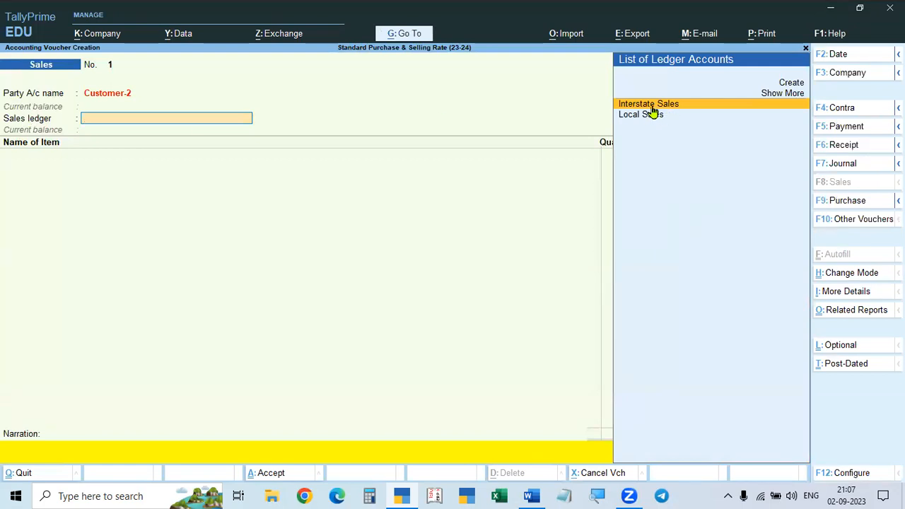
key("Return")
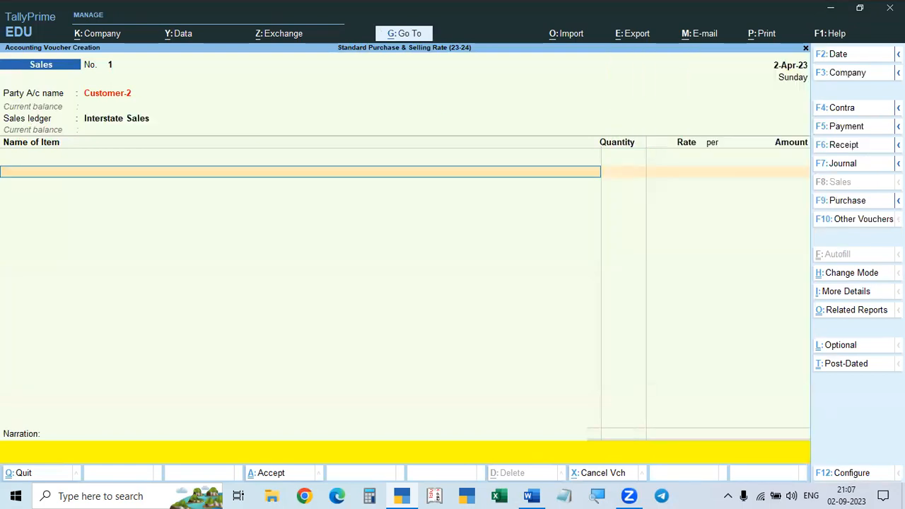
- Add 2 Pcs of Onida TV 40" as the item on the sales voucher
key("Down")
key("Down")
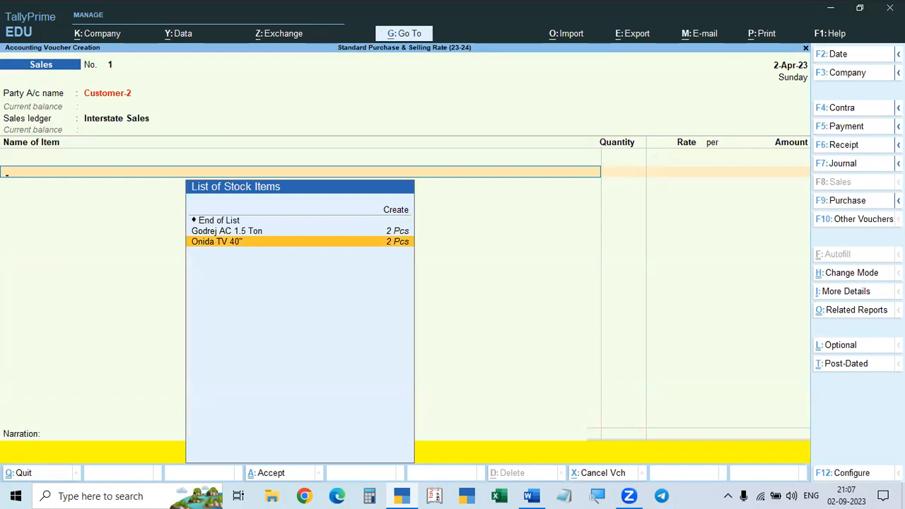
key("Return")
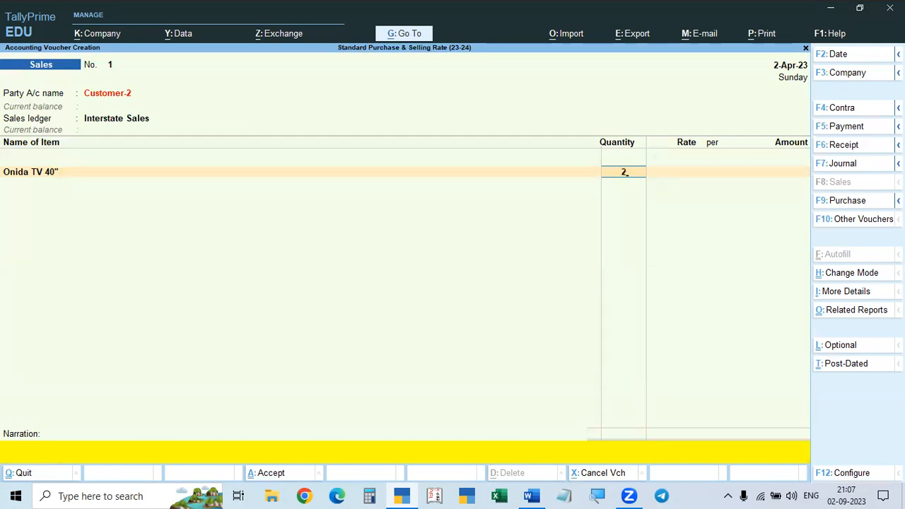
key("Return")
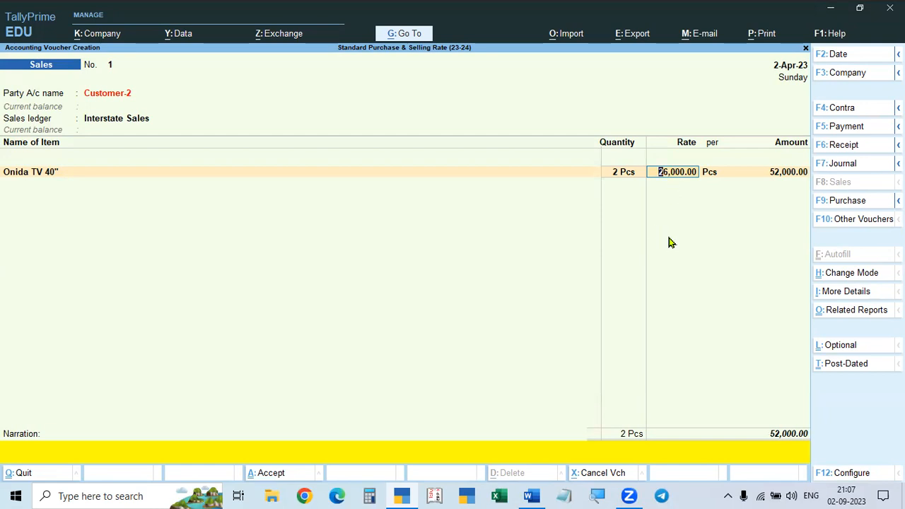
- Open the Onida TV 40" stock item from the voucher and examine its date-wise standard cost and selling price
left_click(38, 177)
key("ctrl+Return")
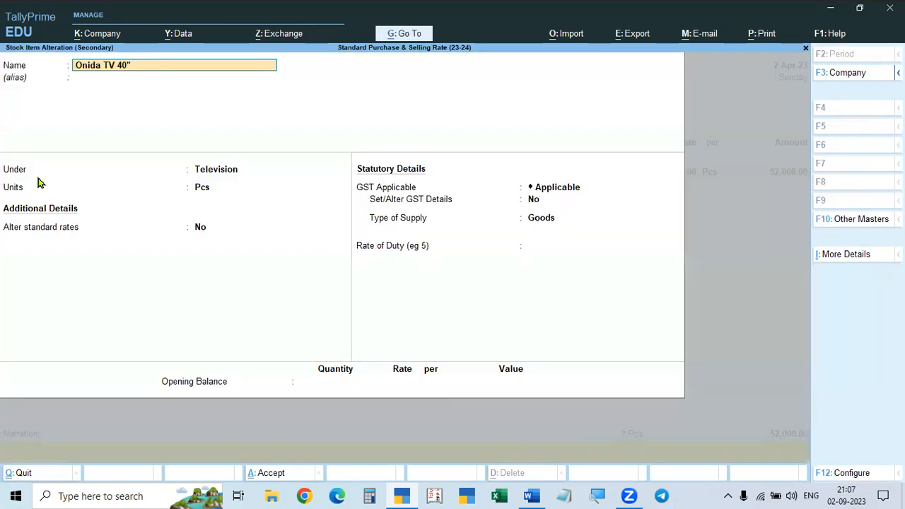
left_click(202, 229)
key("y")
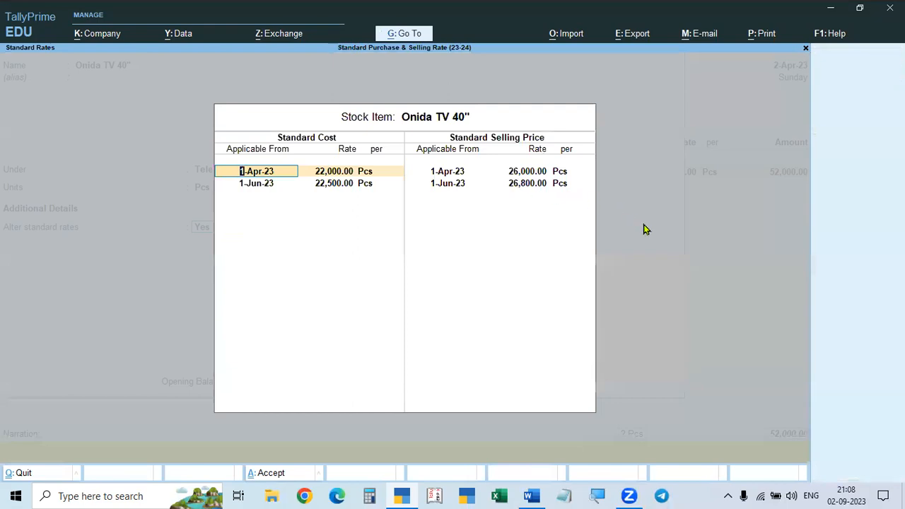
key("Escape")
key("y")
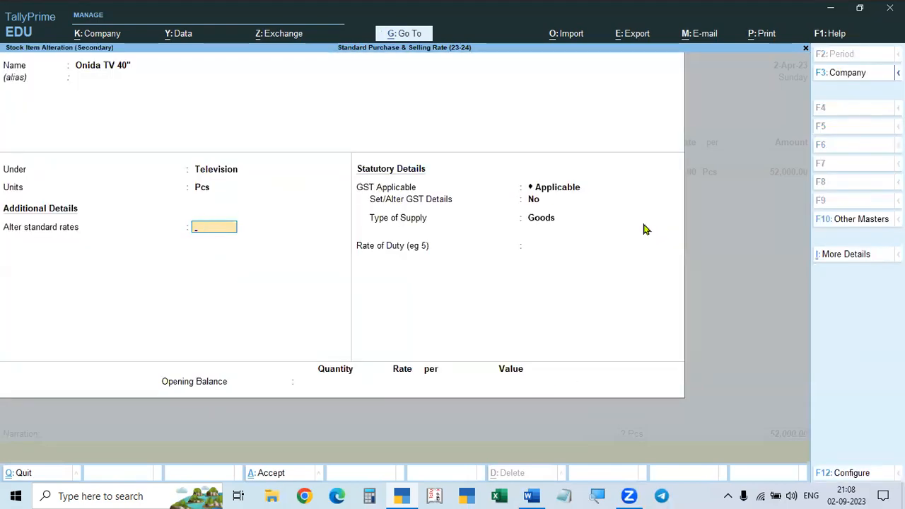
key("ctrl+a")
- Accept the Onida TV 40" line at its standard selling rate and add the Output IGST ledger with its calculated amount
key("Return")
key("Return")
key("Return")
key("Return")
key("Return")
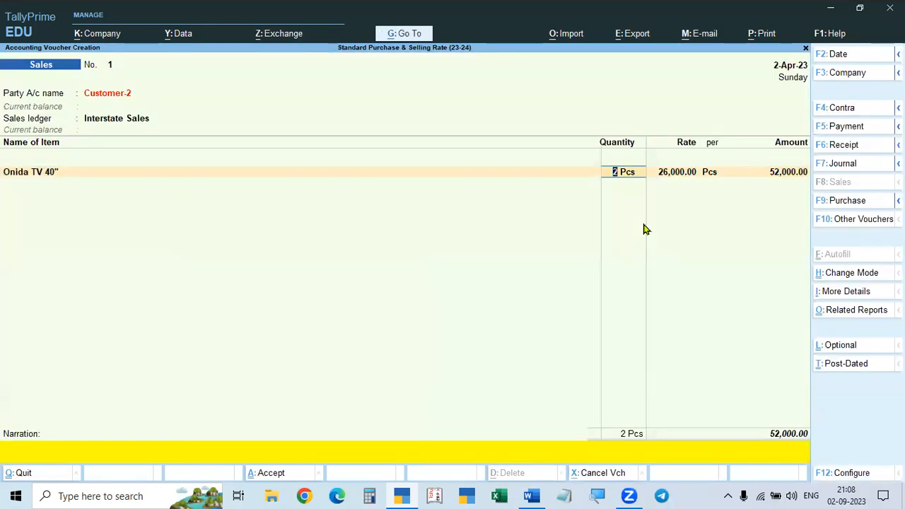
key("Return")
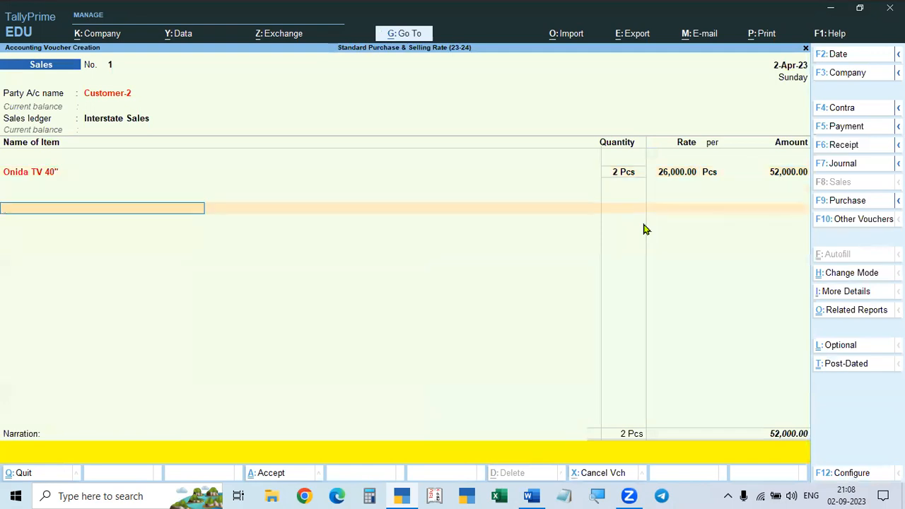
type("Igst")
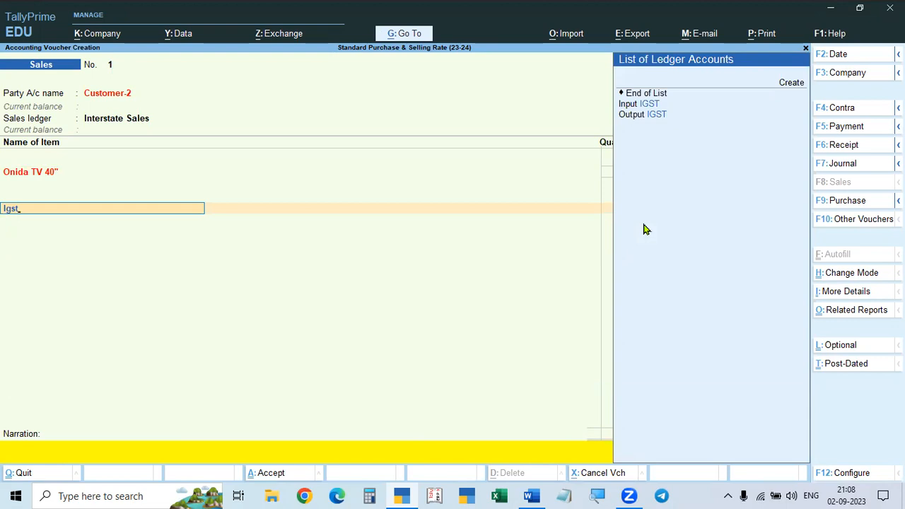
key("Down")
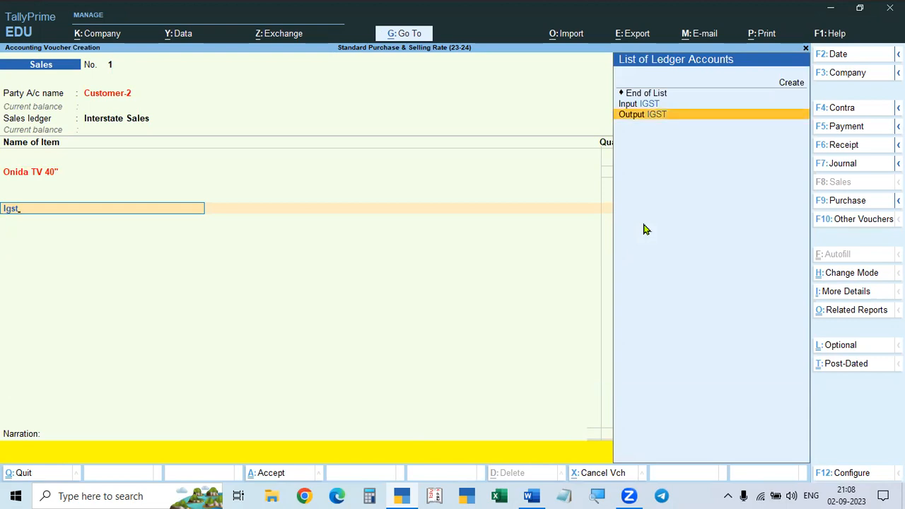
key("Return")
key("Return")
key("Return")
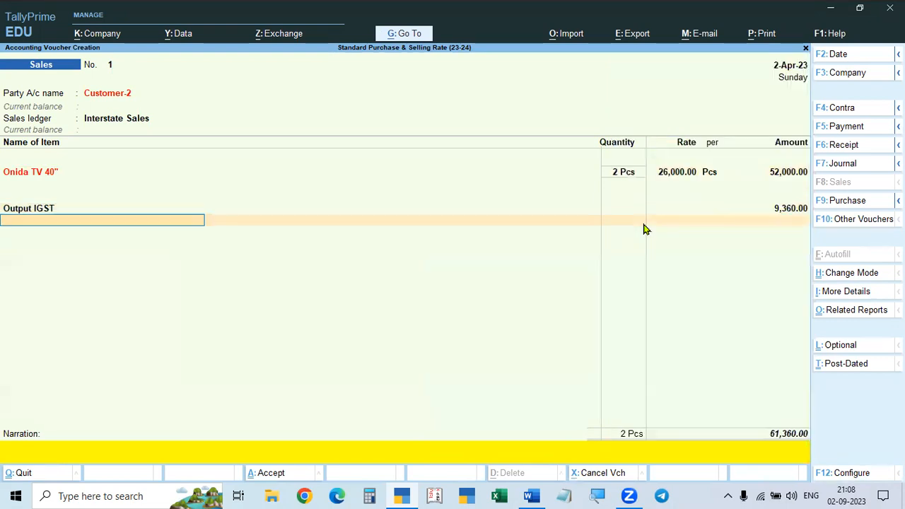
- Accept the default bill-wise details for Customer-2 and save the sales voucher
key("Return")
key("Return")
key("Return")
key("Return")
key("Return")
key("Return")
key("Return")
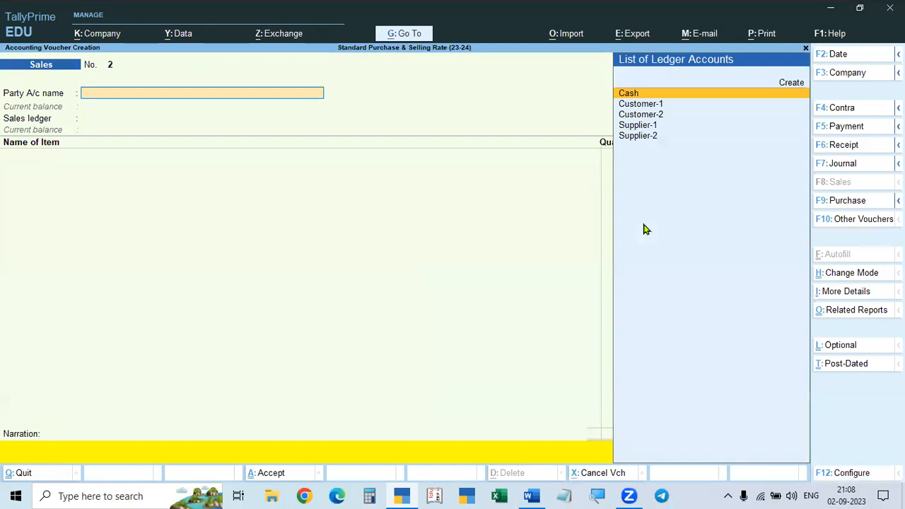
- Change the date of the new sales voucher to 2-Jun-23
key("F2")
type("1")
key("BackSpace")
type("2.6")
key("Return")
- Select Customer-1 as the party, accept its dispatch and party details unchanged, and choose Local Sales as the sales ledger
key("Down")
key("Down")
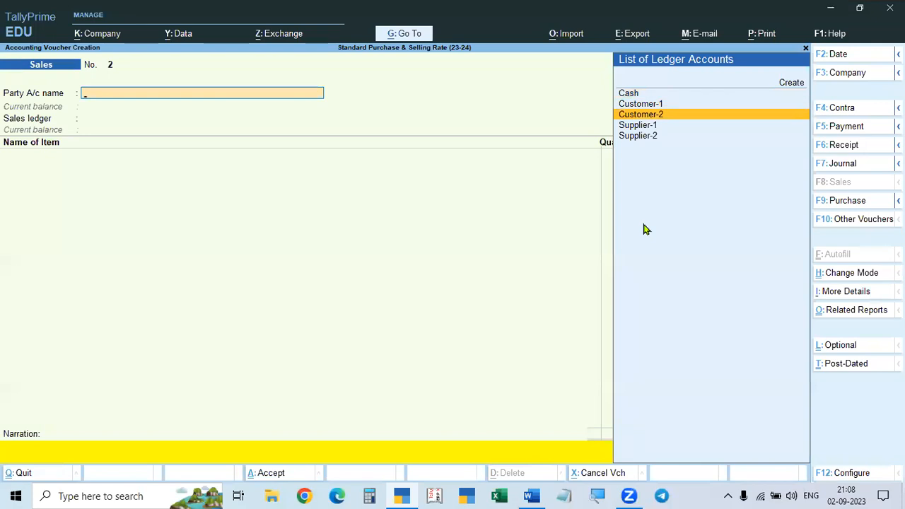
key("Up")
key("Return")
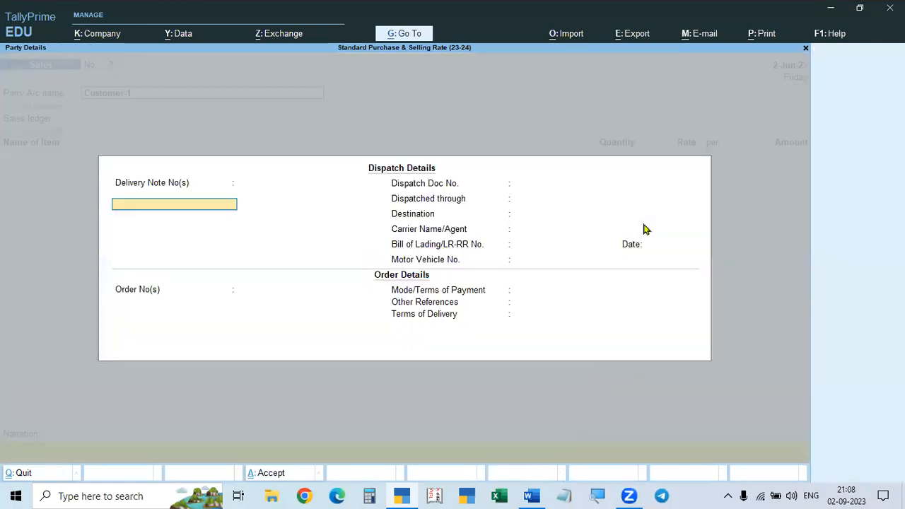
key("ctrl+a")
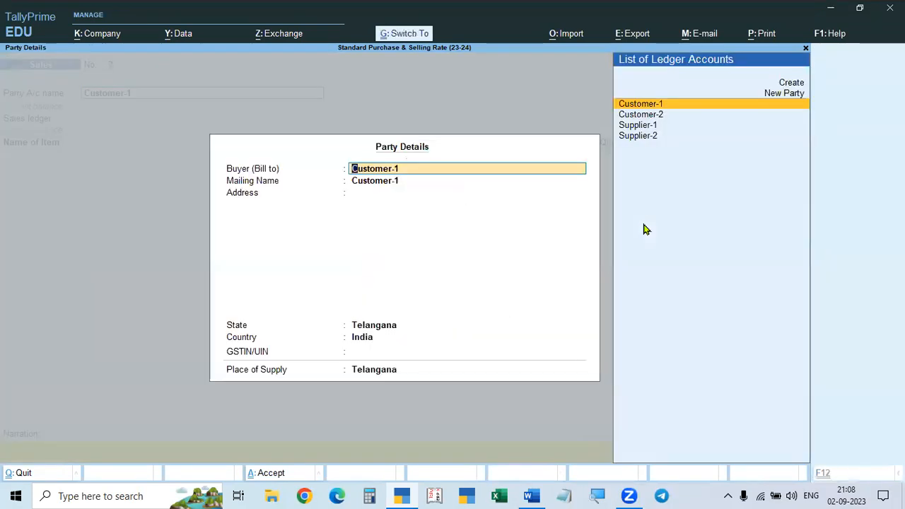
key("ctrl+a")
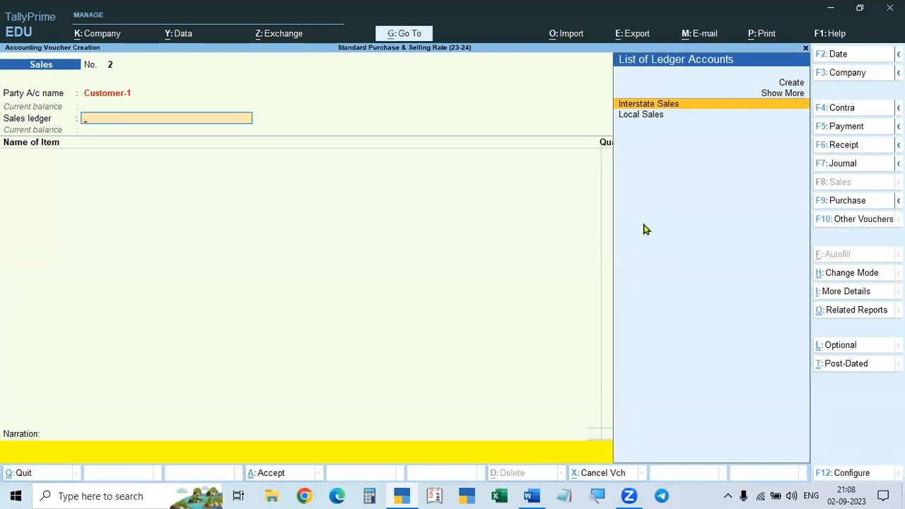
key("Down")
key("Return")
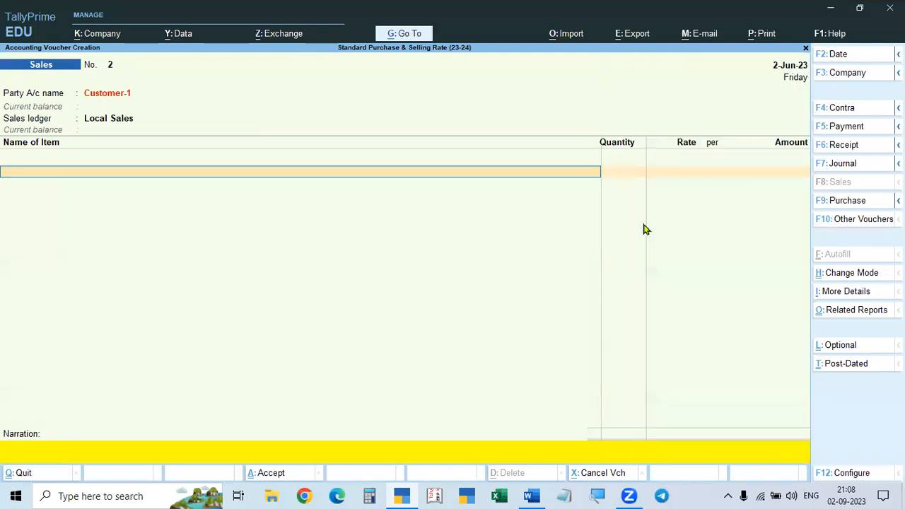
- Add 2 Pcs of Godrej AC 1.5 Ton as the item on the sales voucher
key("Down")
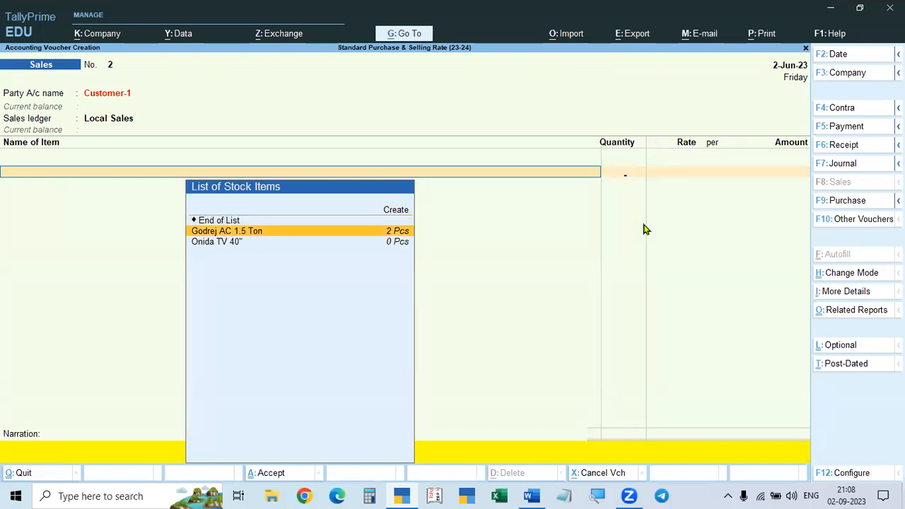
key("Return")
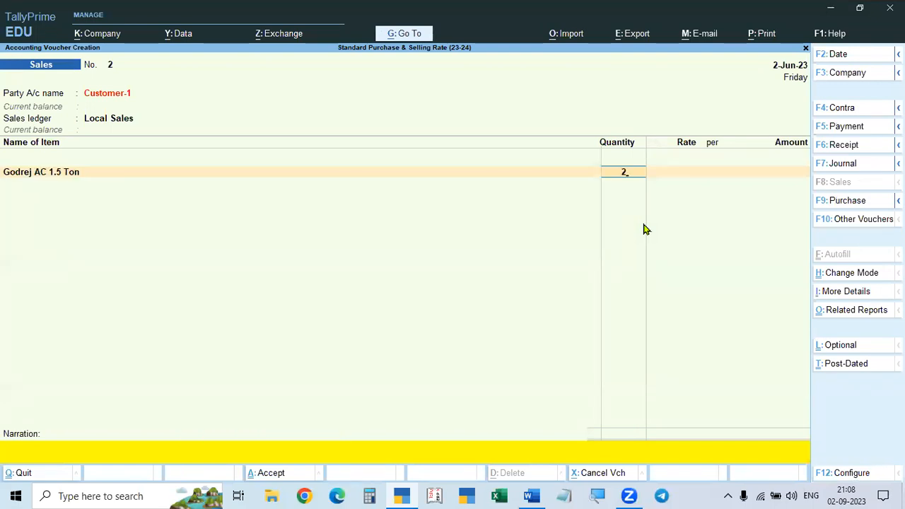
key("Return")
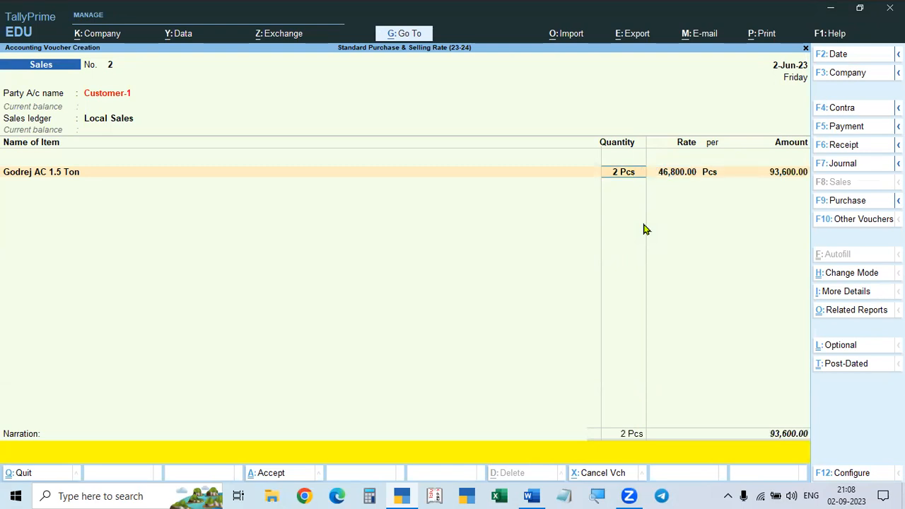
- Open the Godrej AC 1.5 Ton stock item from the voucher and examine its date-wise standard cost and selling price
key("BackSpace")
key("ctrl+Return")
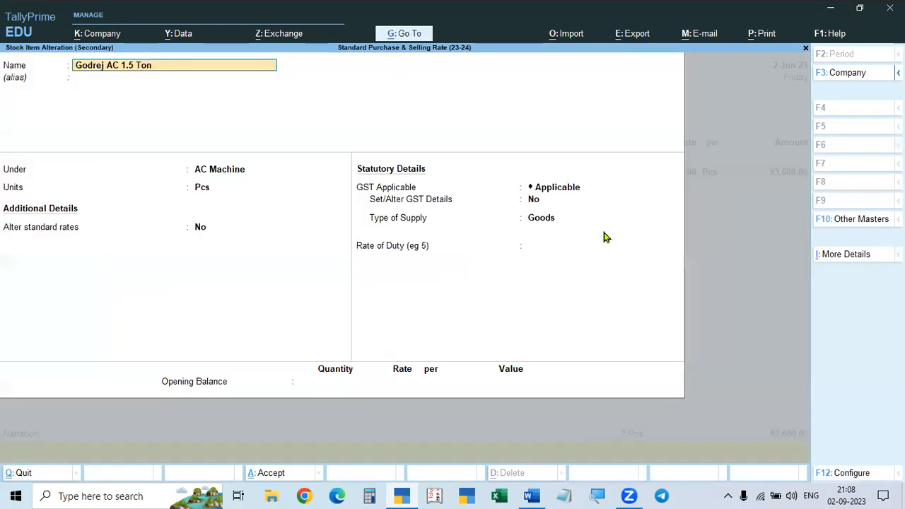
left_click(198, 227)
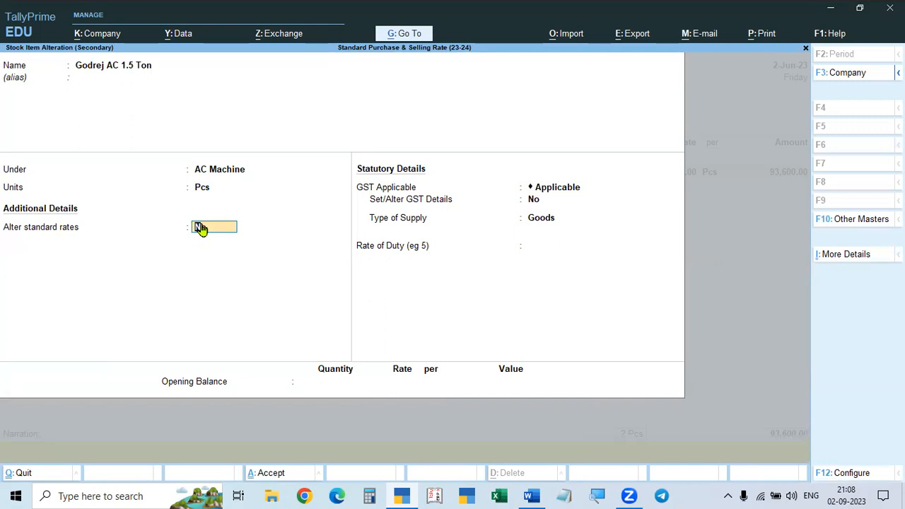
key("y")
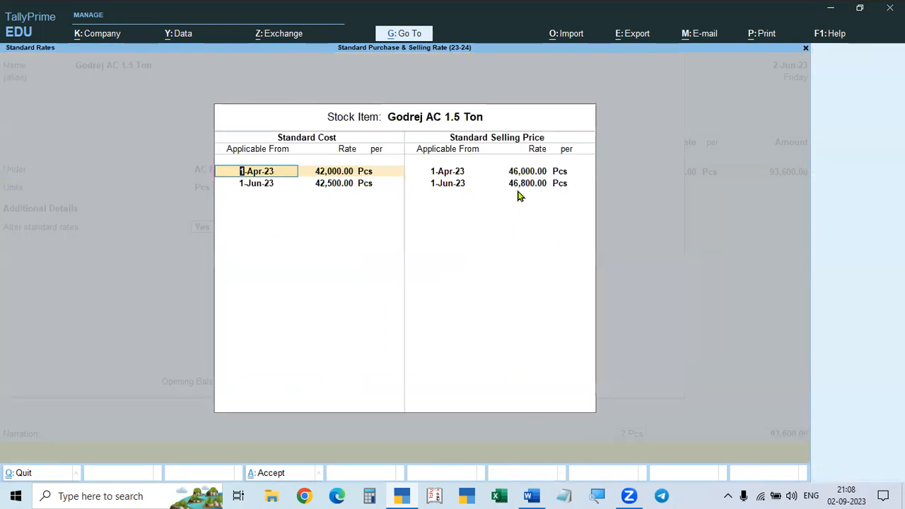
key("BackSpace")
key("Return")
key("ctrl+a")
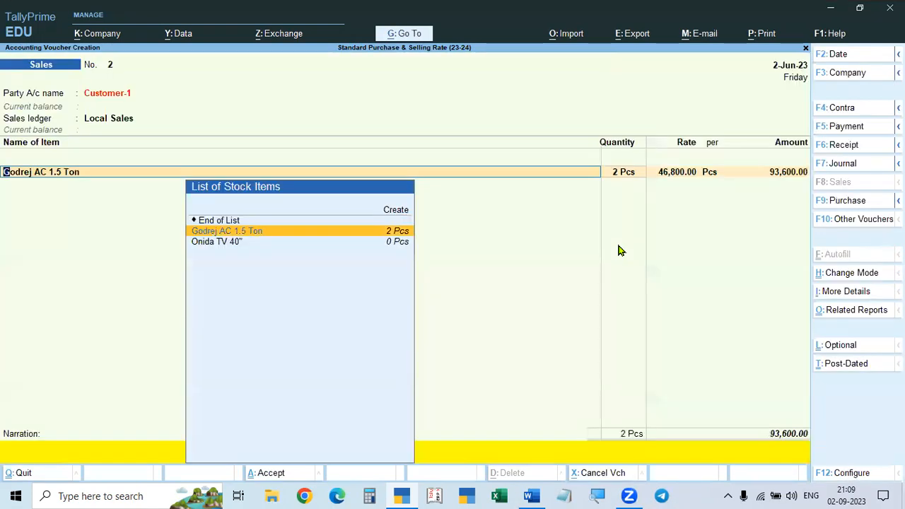
- Override the Godrej AC 1.5 Ton rate with 46,500 per piece and finish the item list
key("Return")
key("Return")
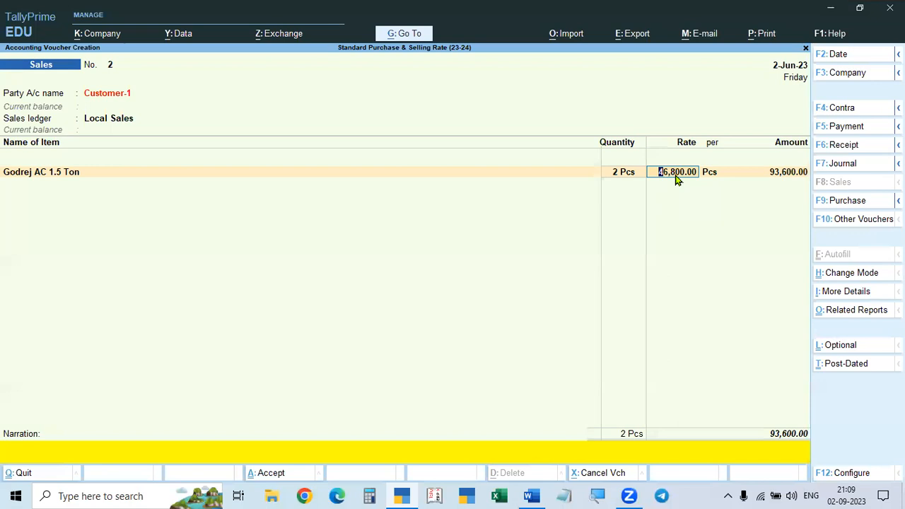
type("6500")
key("Return")
key("Return")
key("Return")
key("Return")
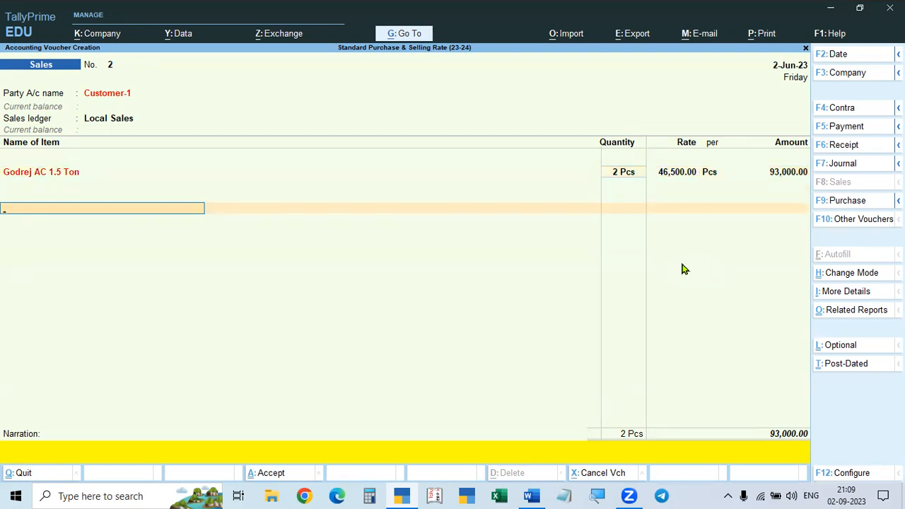
- Add the Output CGST and Output SGST ledgers with their calculated amounts to the sales voucher
type("Out")
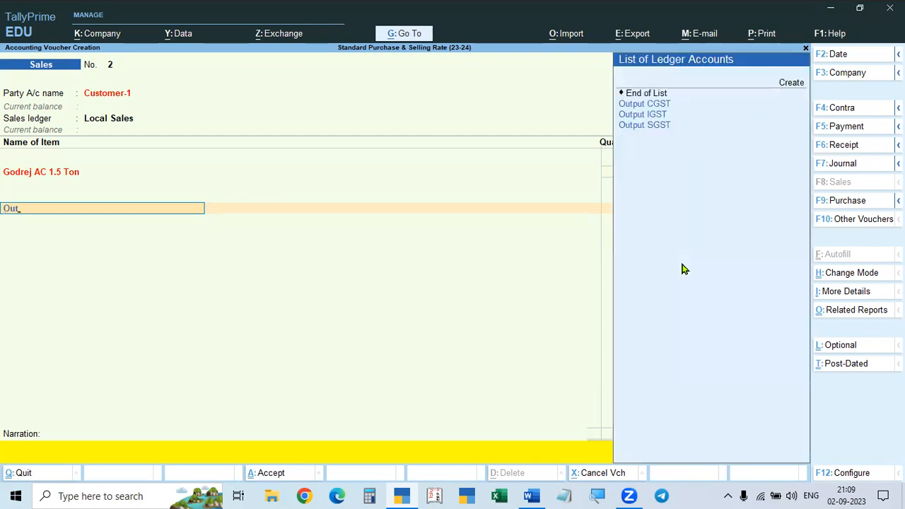
key("Down")
key("Return")
key("Return")
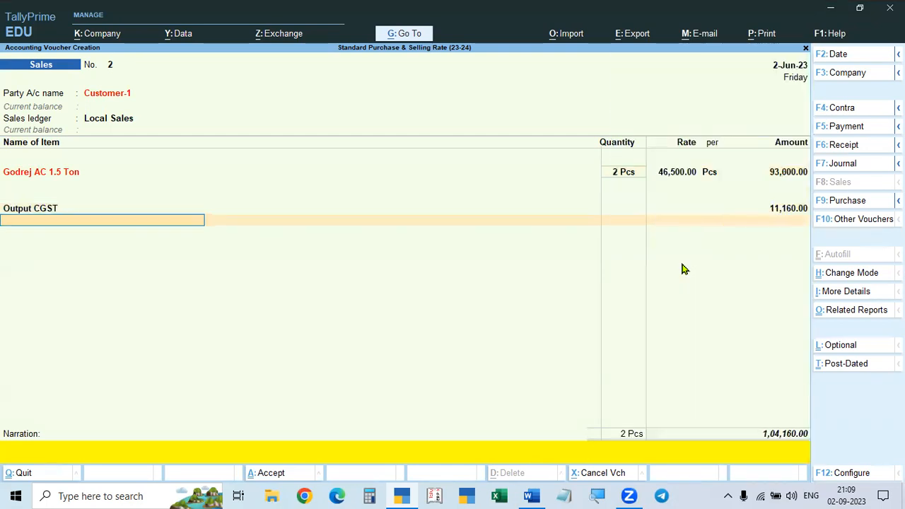
type("sgs")
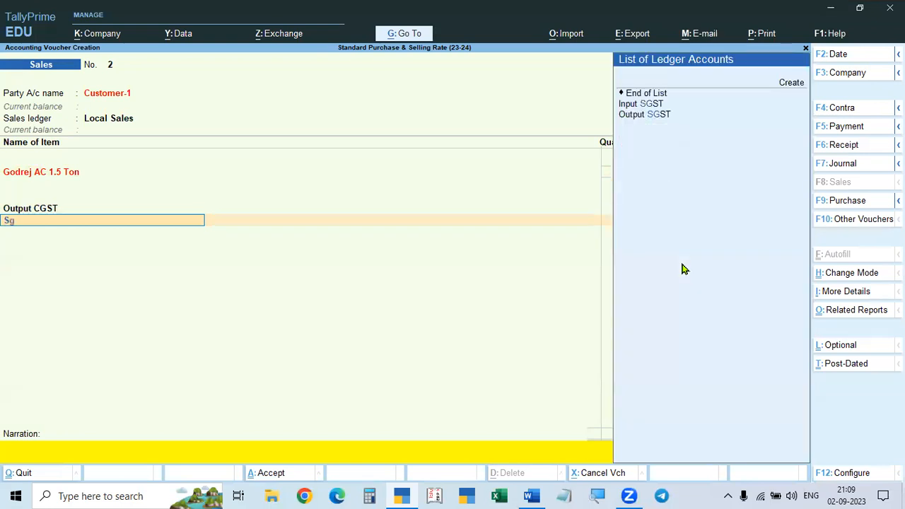
key("Escape")
key("Down")
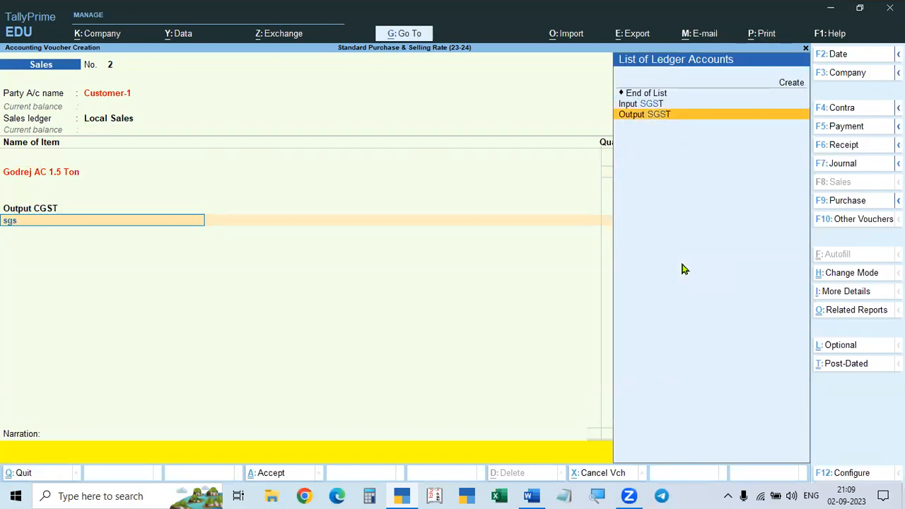
key("Return")
key("Return")
- Accept the New Ref bill-wise details for Customer-1 with reference 2 and save the sales voucher
key("Return")
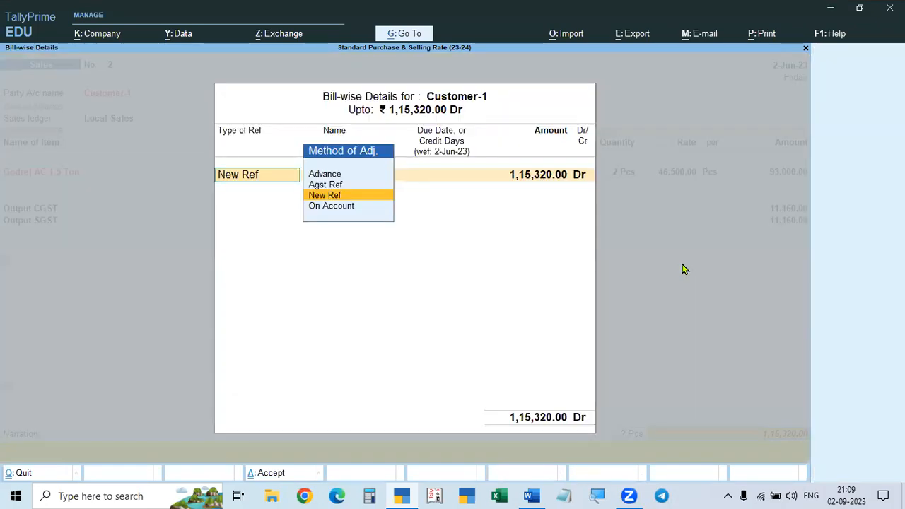
key("Return")
key("Return")
key("Return")
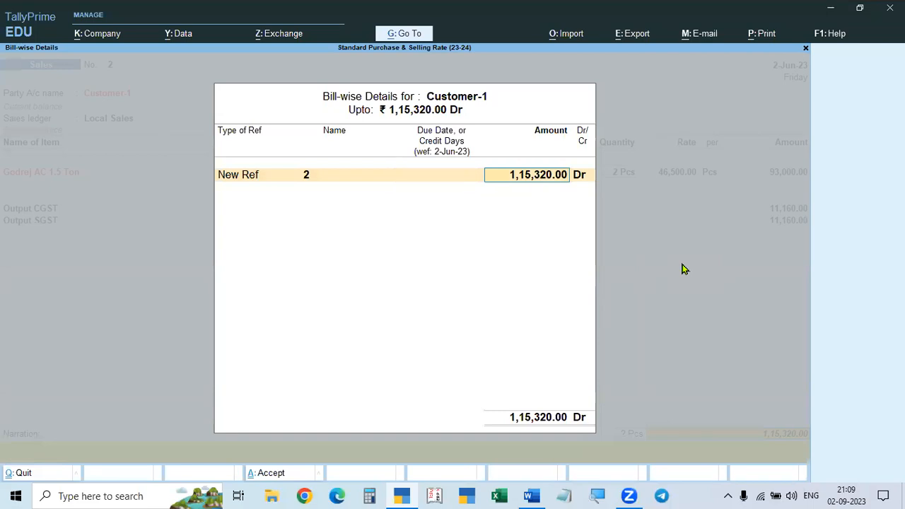
key("Return")
key("Return")
key("Return")
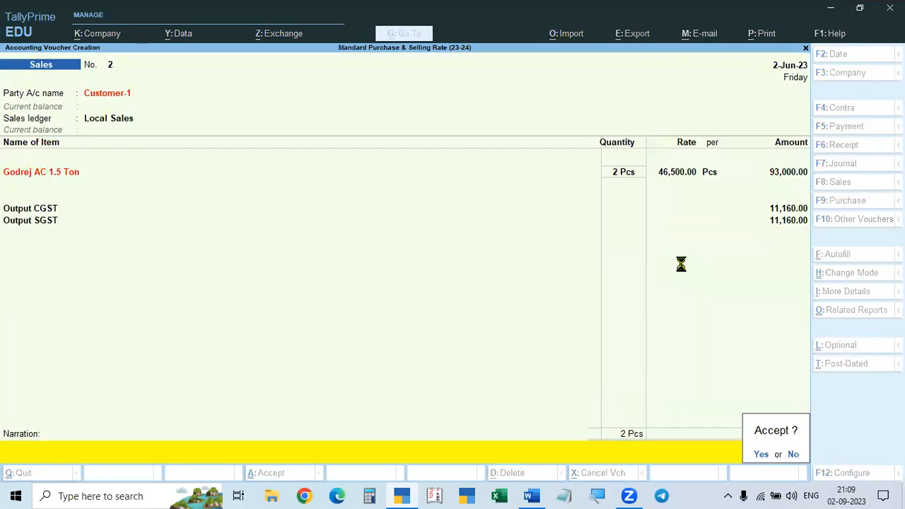
- Leave voucher entry and open the Day Book from the Gateway of Tally
key("Escape")
key("Return")
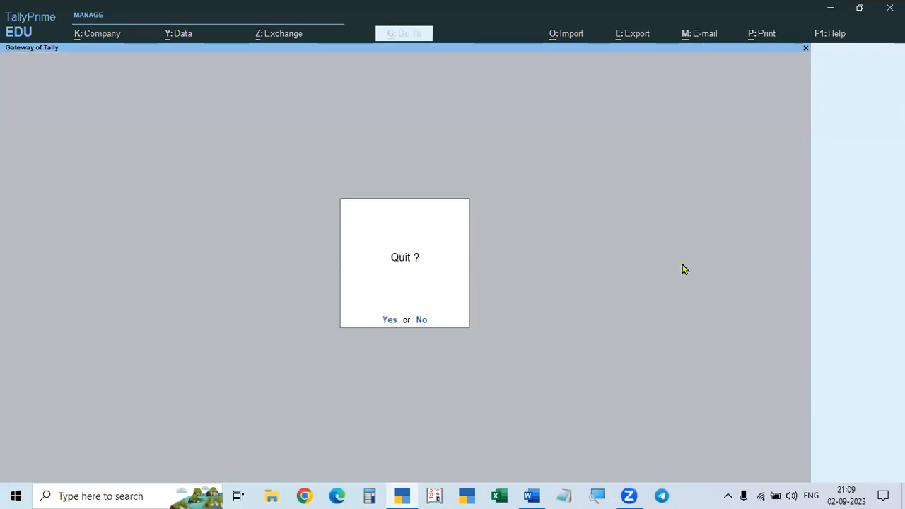
key("Down")
key("Down")
key("Down")
key("Down")
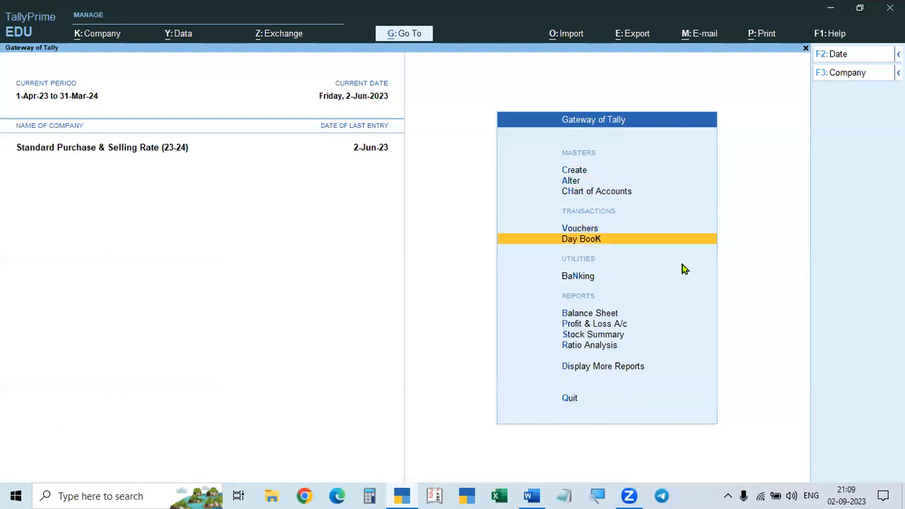
key("Return")
key("F2")
key("BackSpace")
key("Return")
key("BackSpace")
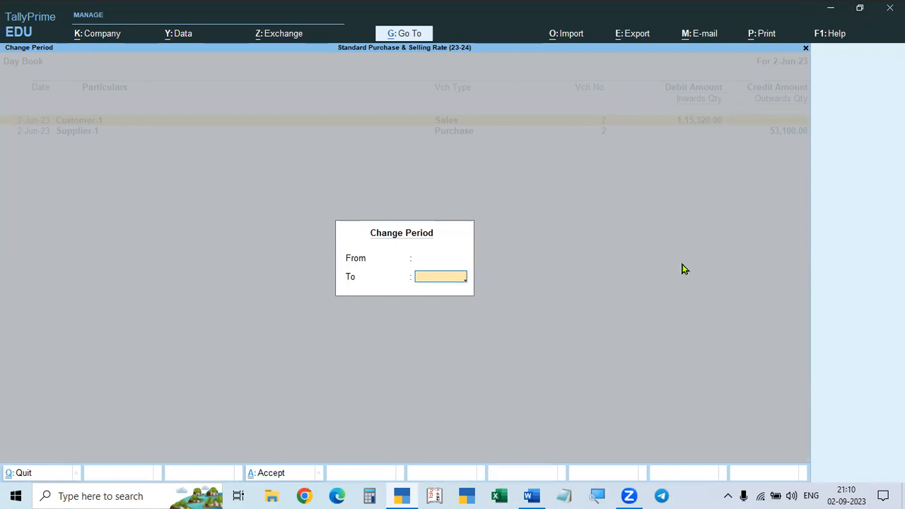
key("Escape")
- Change the Day Book period to 1-Apr-23 to 2-Jun-23
key("alt+F2")
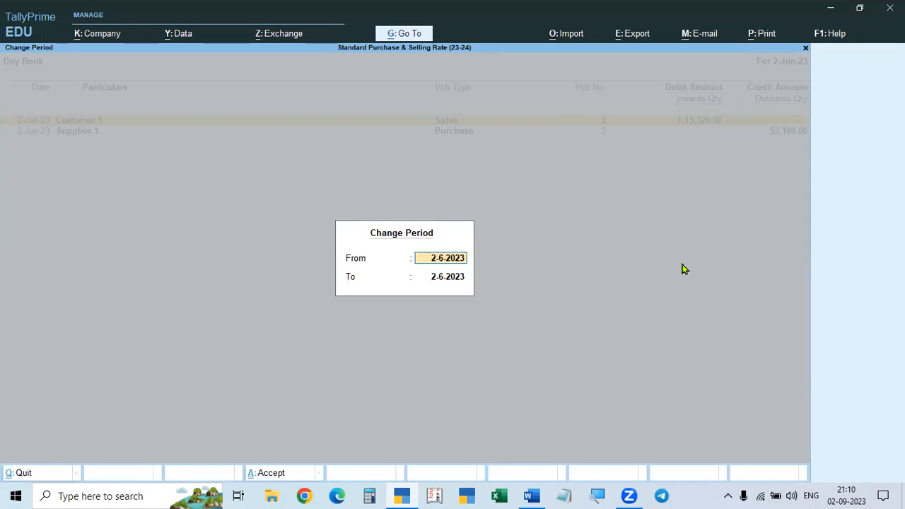
key("BackSpace")
key("Return")
key("BackSpace")
key("Return")
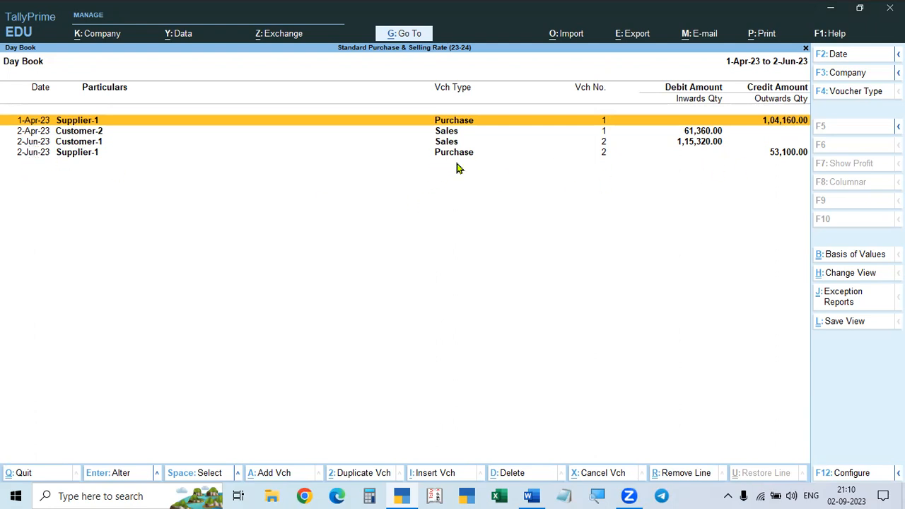
- Open Supplier-1's purchase voucher no. 2 and set both the voucher date and the supplier invoice date to 1-Jun-23
left_click(32, 158)
left_click(31, 159)
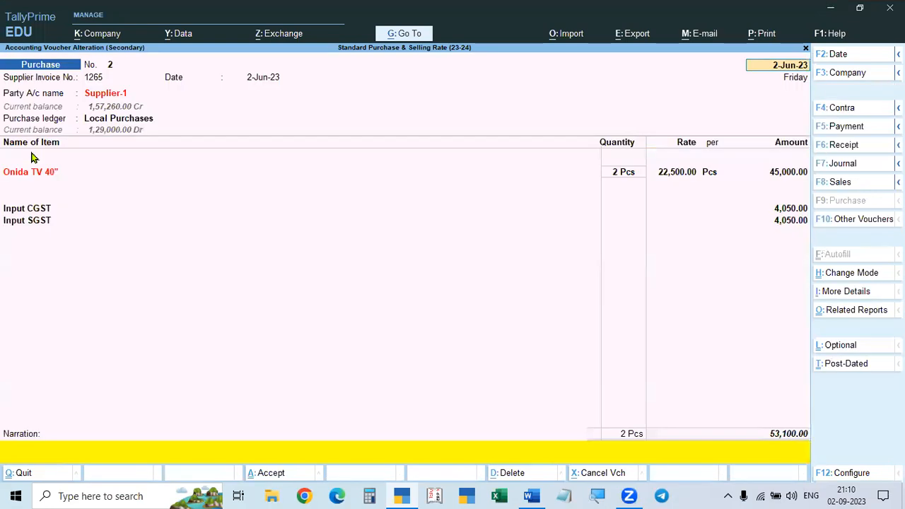
type("1")
key("Return")
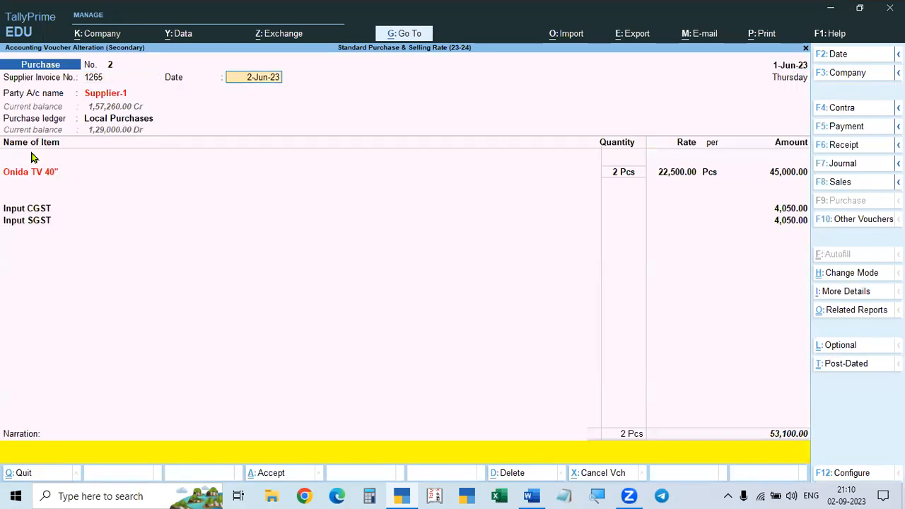
key("BackSpace")
type("1")
key("Return")
- Accept the existing party, ledger and item details of the altered purchase voucher and save it
key("Return")
key("ctrl+a")
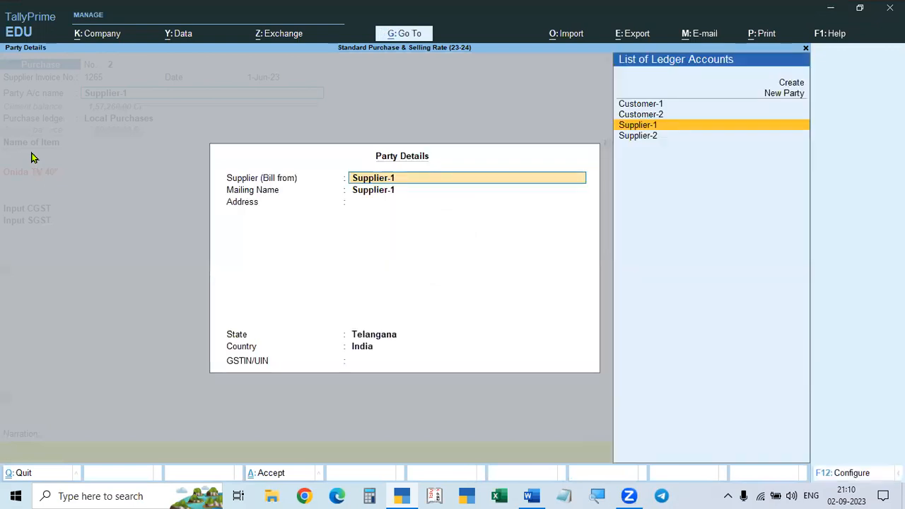
key("ctrl+a")
key("Return")
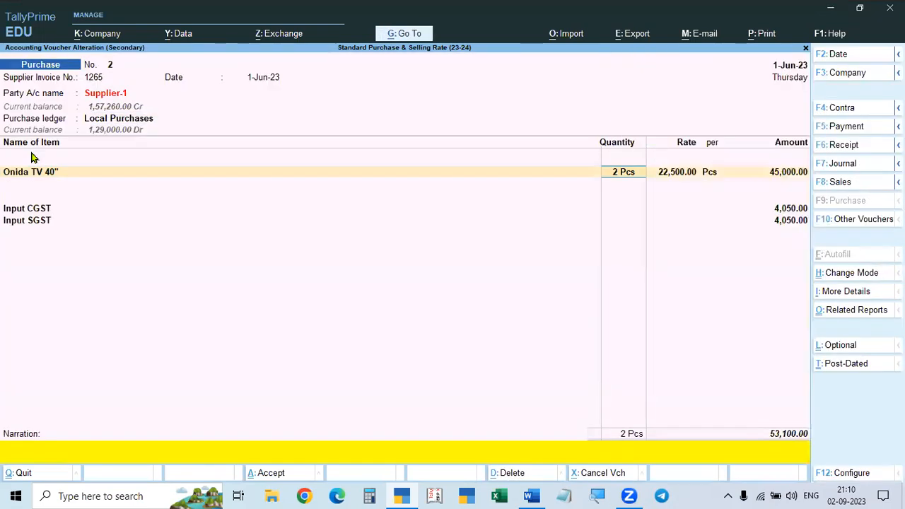
key("Return")
key("ctrl+a")
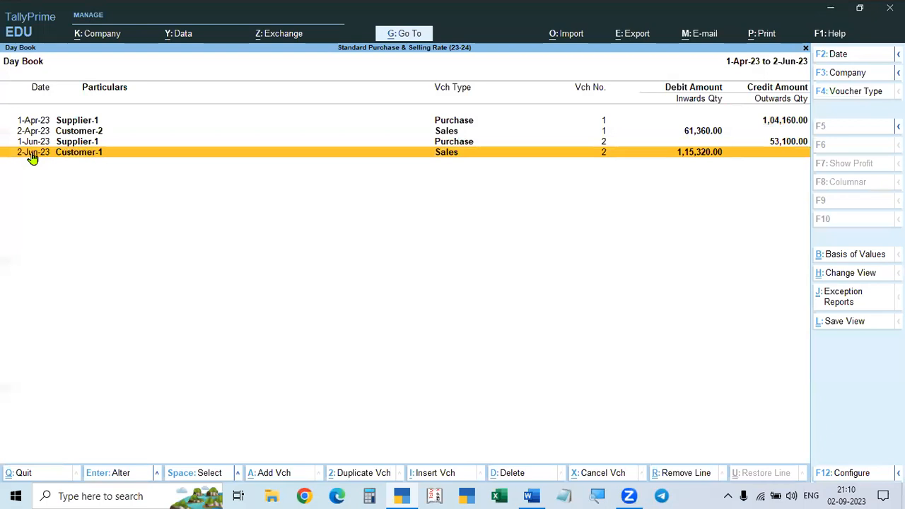
- Reopen the Day Book and review all vouchers for the period 1-Apr-23 to 2-Jun-23
key("Escape")
key("Return")
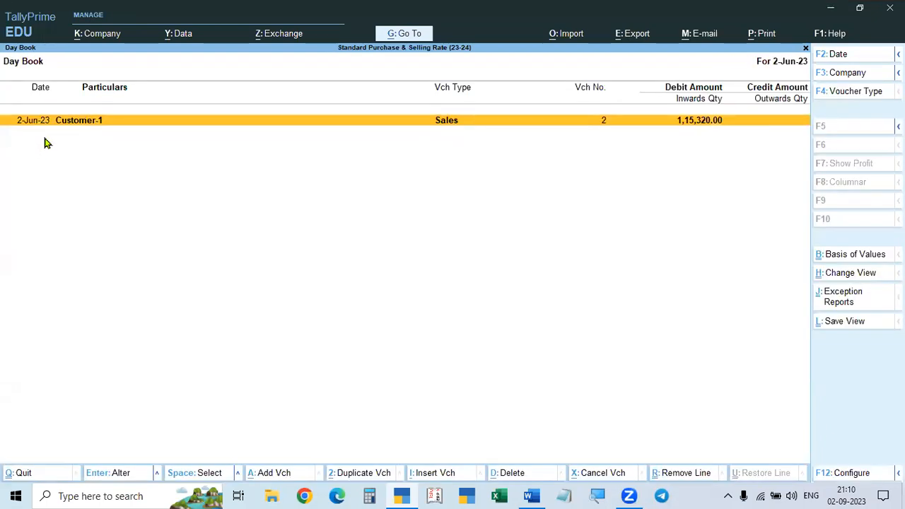
key("F2")
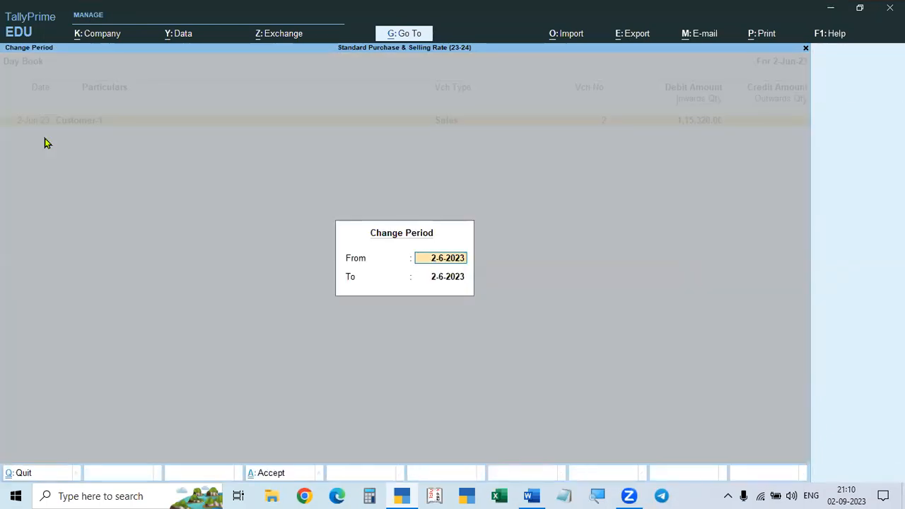
key("BackSpace")
key("Return")
key("BackSpace")
key("Return")
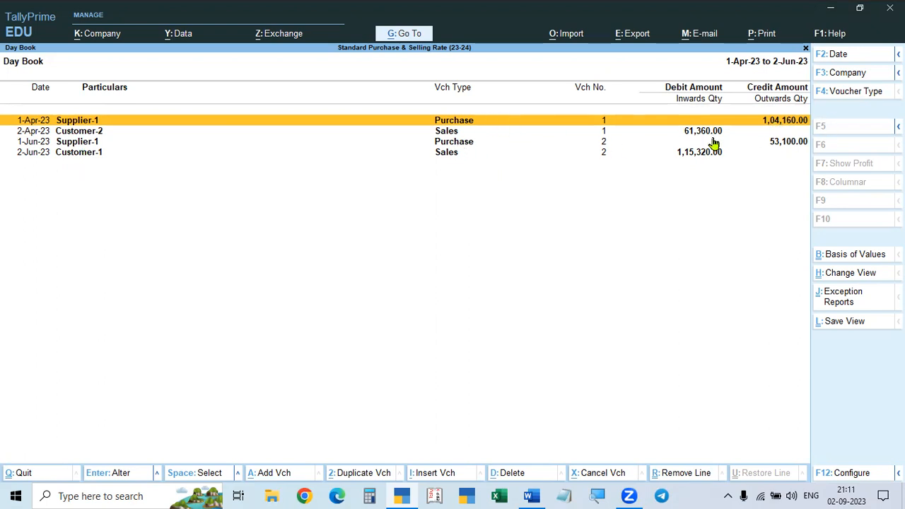
- Close the Day Book and open the Profit & Loss A/c report to check purchases, sales and profit
key("Escape")
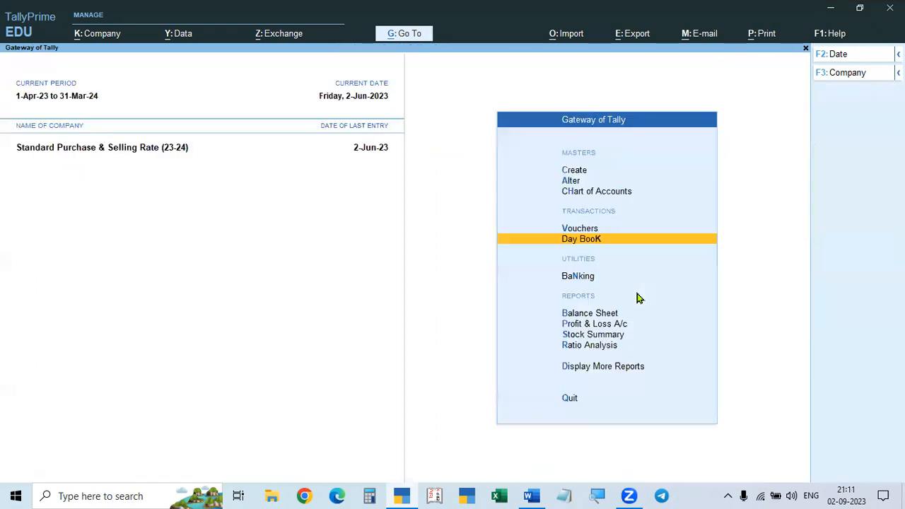
key("Escape")
key("Escape")
key("Down")
key("Down")
key("Down")
key("Down")
key("Down")
key("Down")
key("Down")
key("Down")
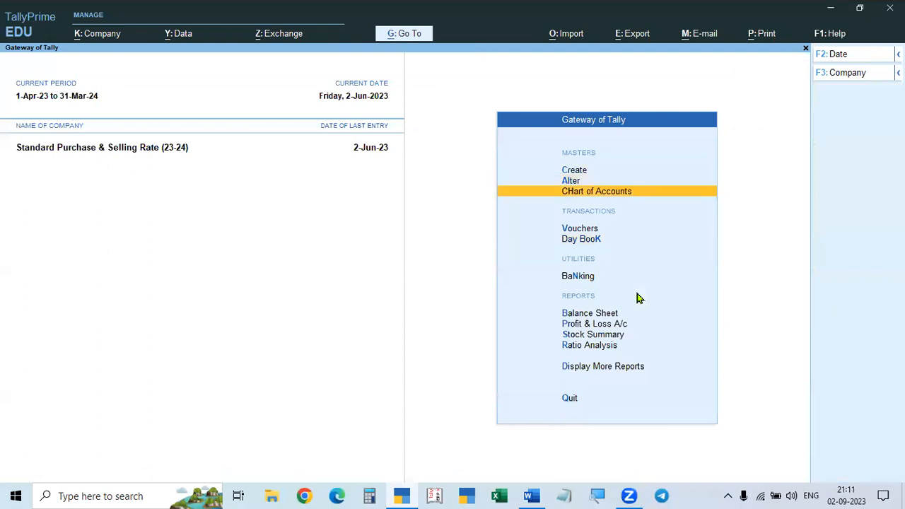
key("Up")
key("Return")
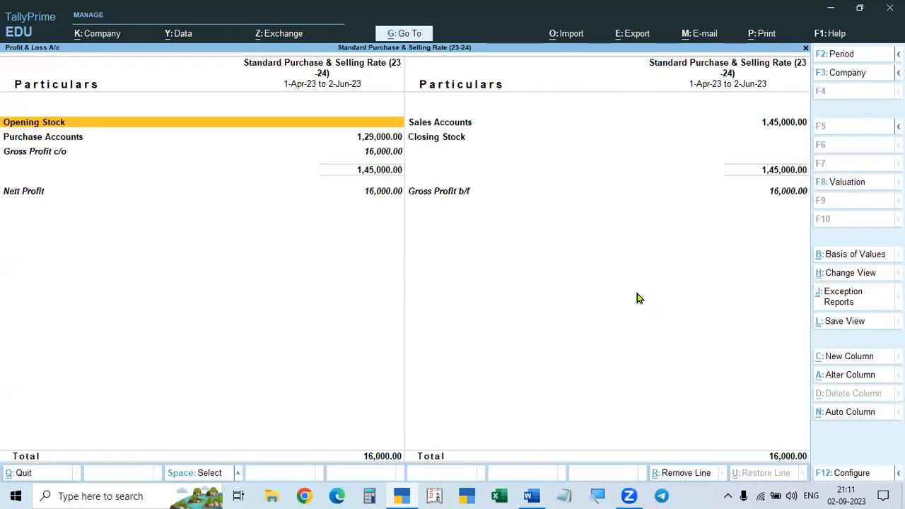
- Examine the Balance Sheet, including its detailed breakdown of current liabilities and current assets
key("Escape")
key("Up")
key("Return")
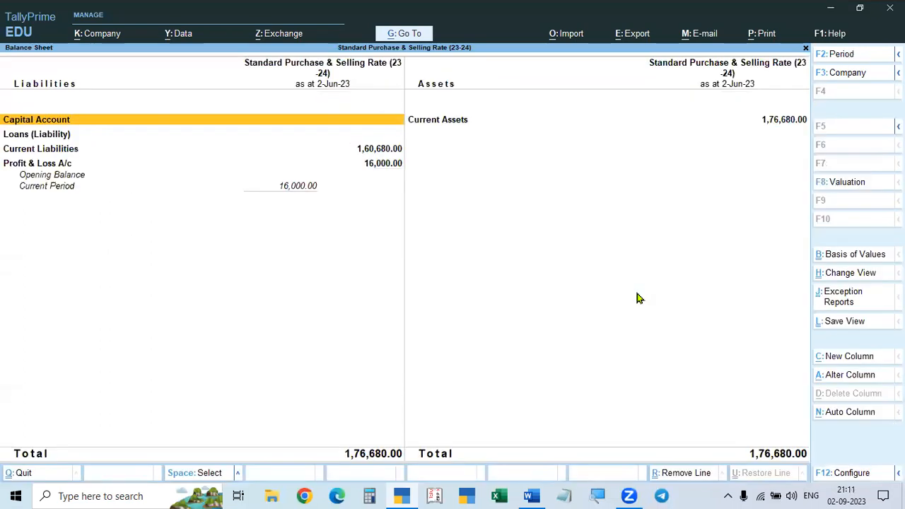
key("Escape")
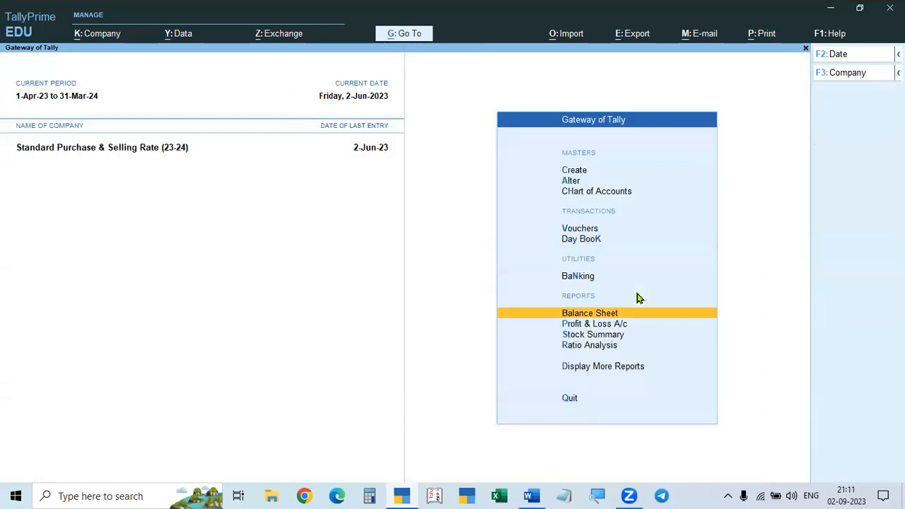
key("Return")
key("alt+F5")
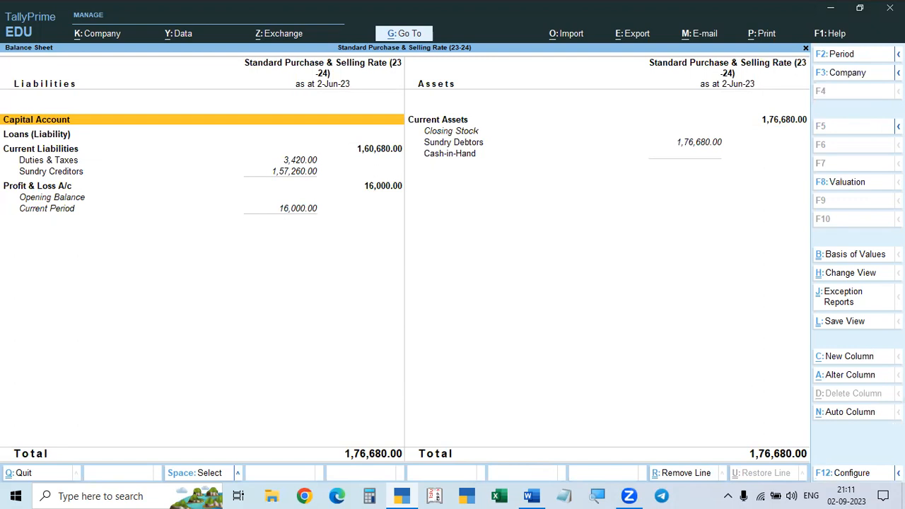
key("Escape")
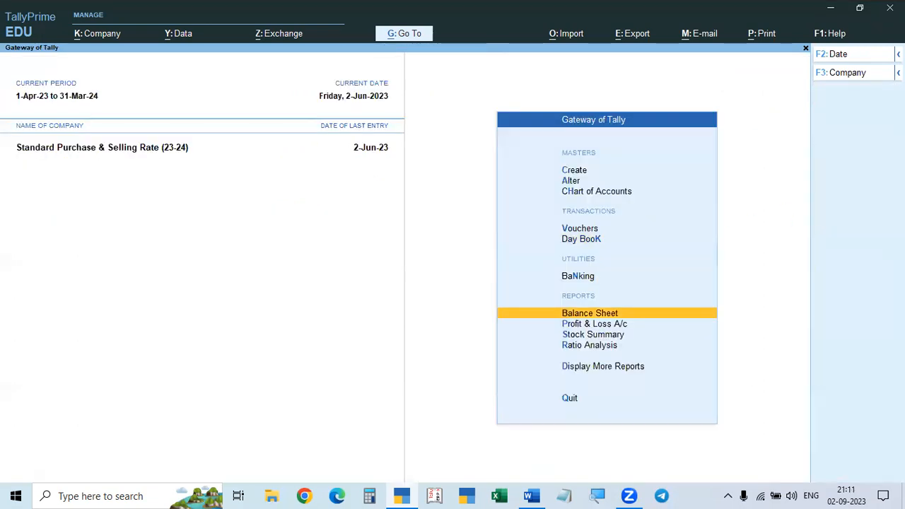
- Examine the Profit & Loss A/c in detailed view and return to the Gateway of Tally without quitting
key("Down")
key("Return")
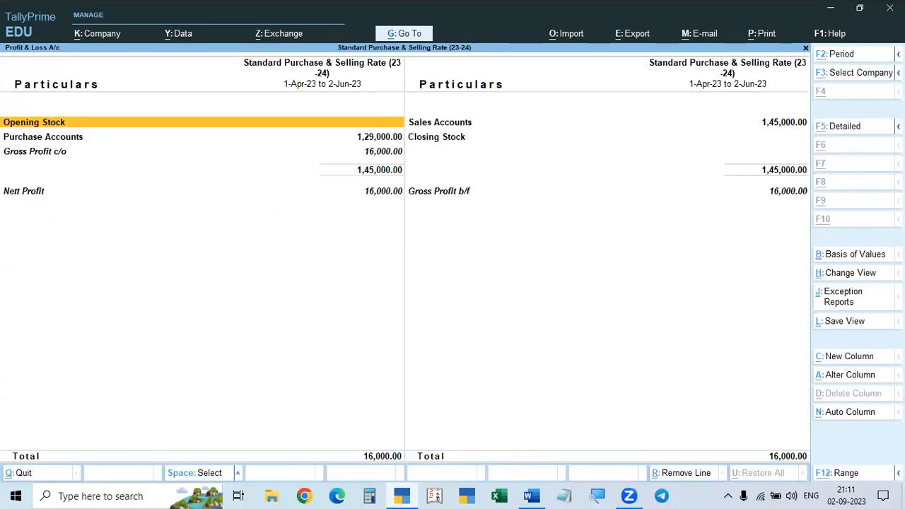
key("alt+F5")
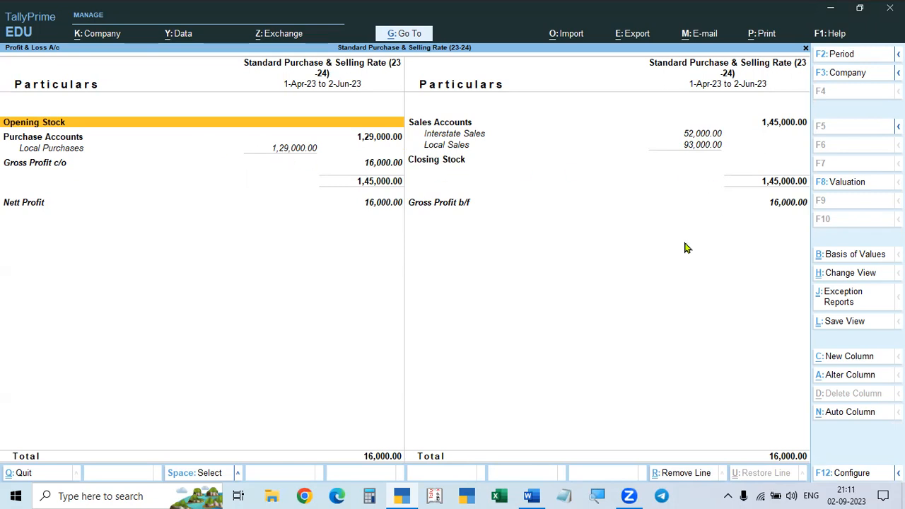
key("Escape")
key("Escape")
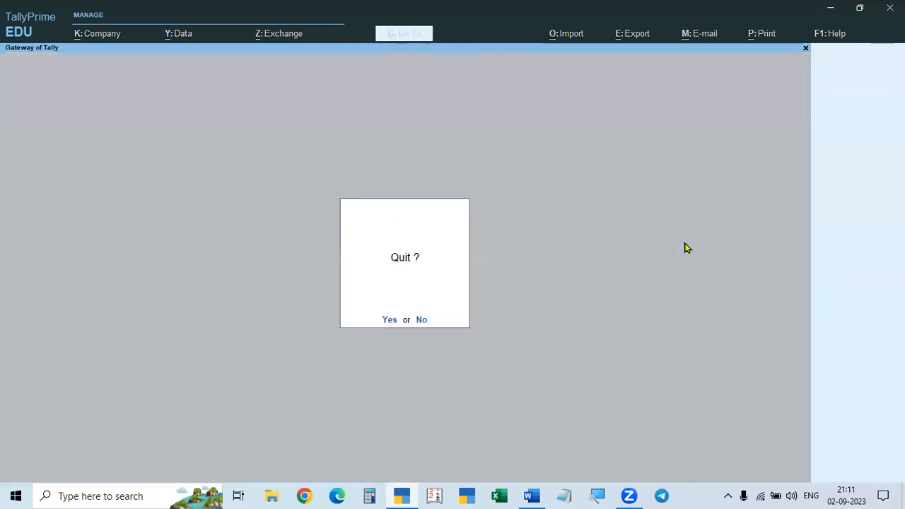
key("n")
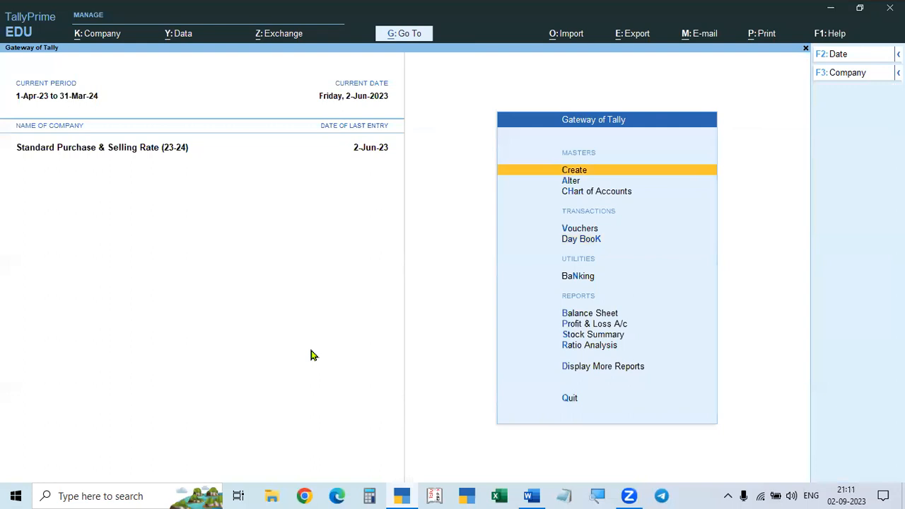